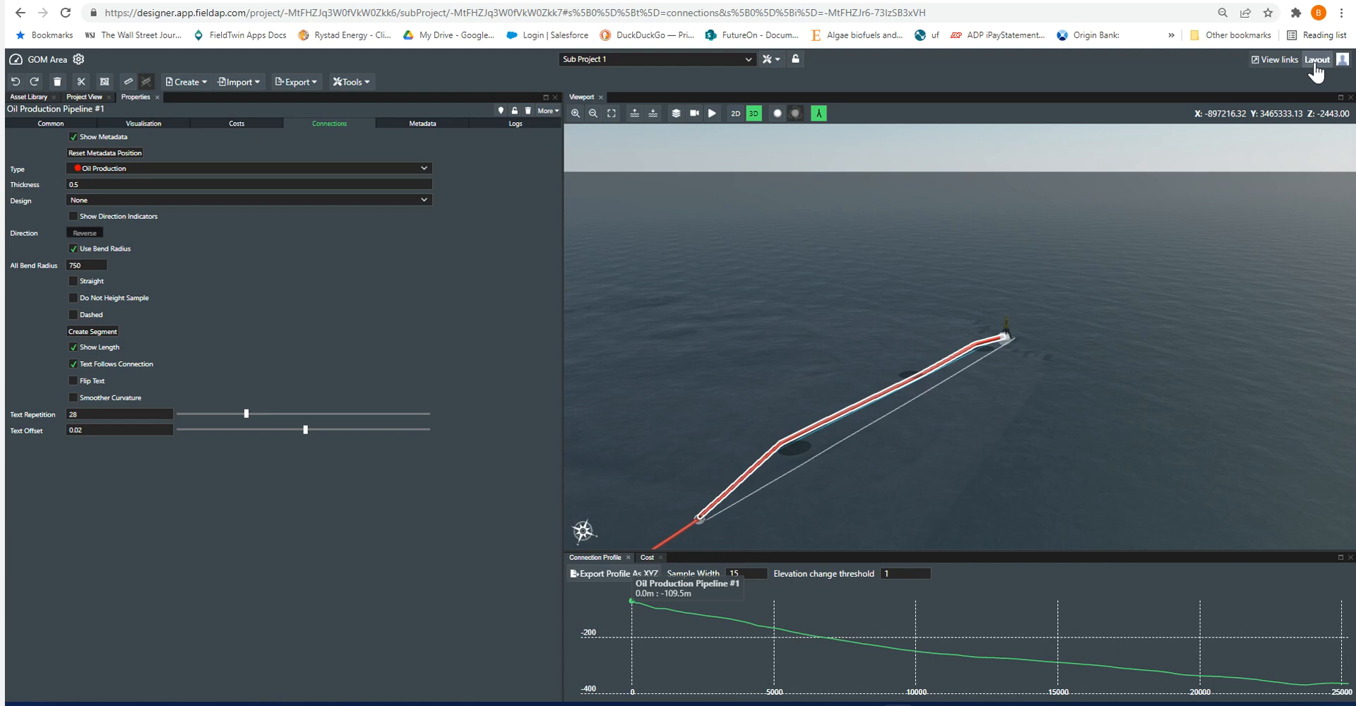
Step: Add the Wall Thickness Estimates panel to the layout and widen it until its attribute values are readable
click(1314, 65)
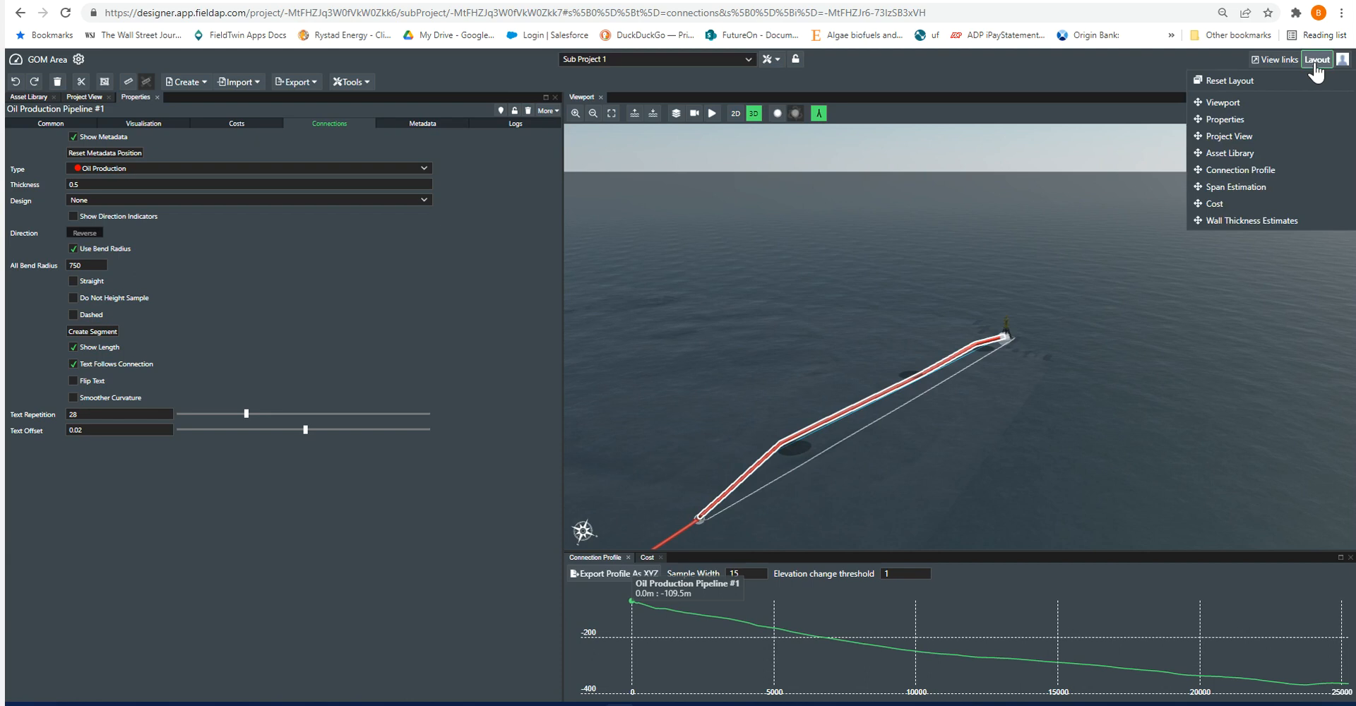
click(1233, 223)
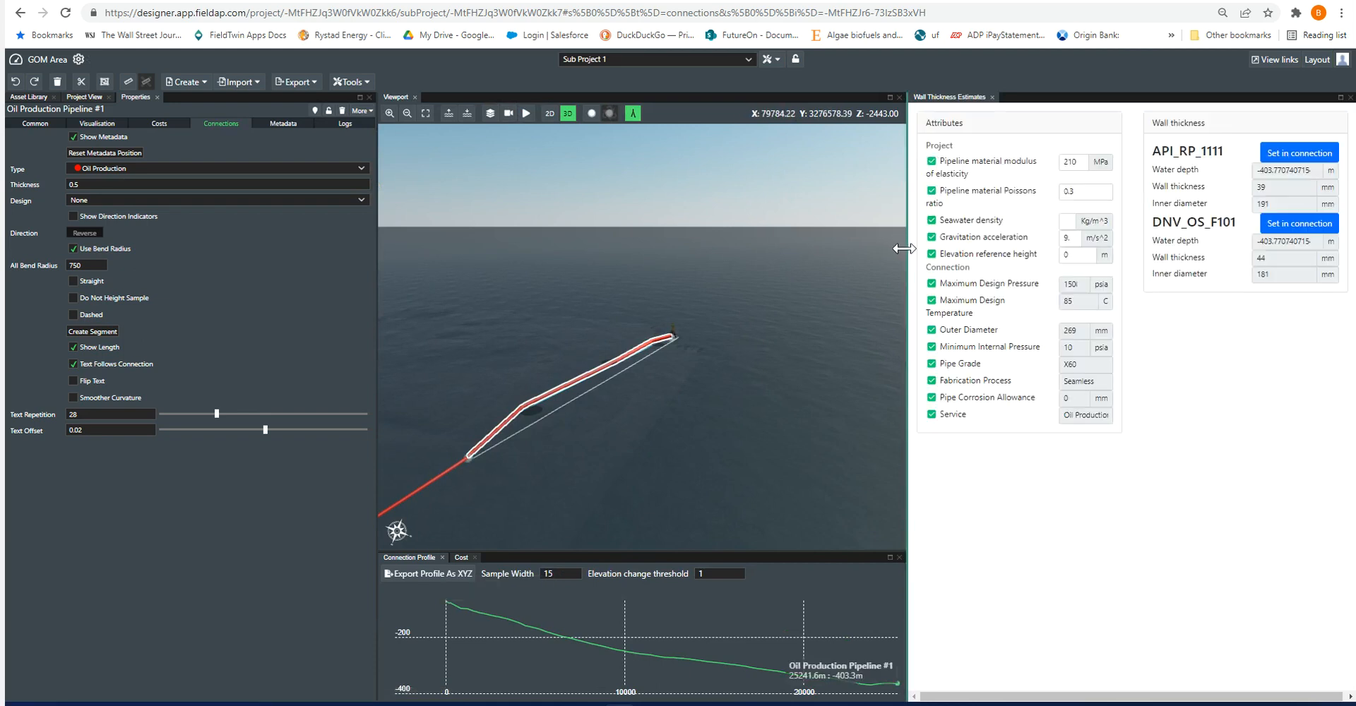
drag(906, 245, 836, 246)
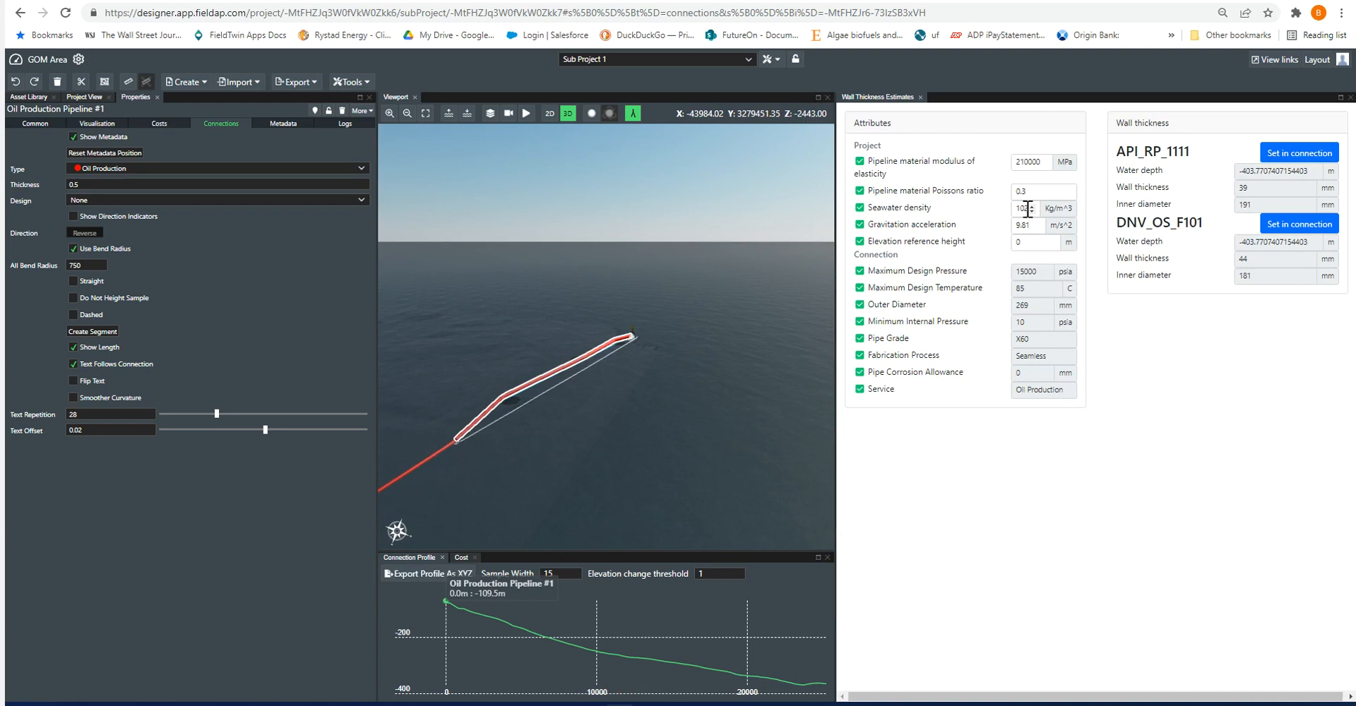
drag(840, 244, 807, 247)
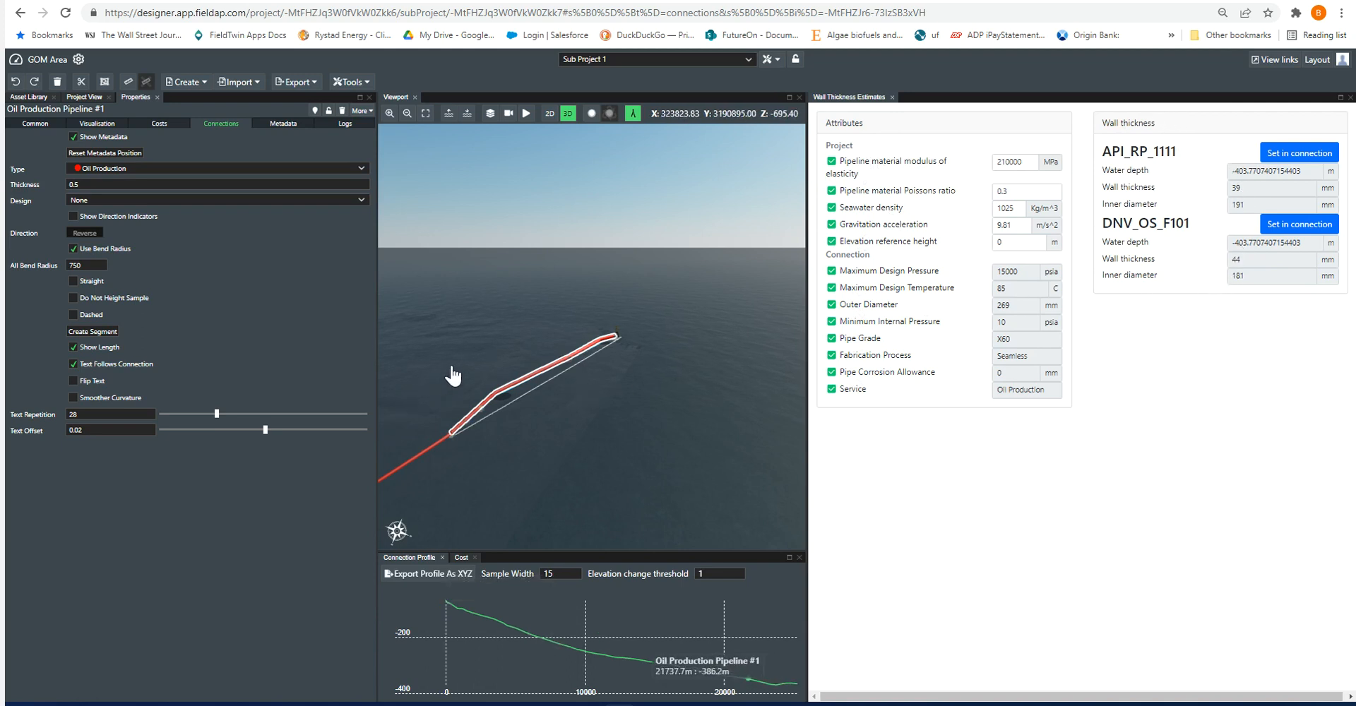
Step: Check the wall thickness panel with the seabed layer selected, and again with Oil Production Pipeline #1 selected
scroll(456, 375, up, 3)
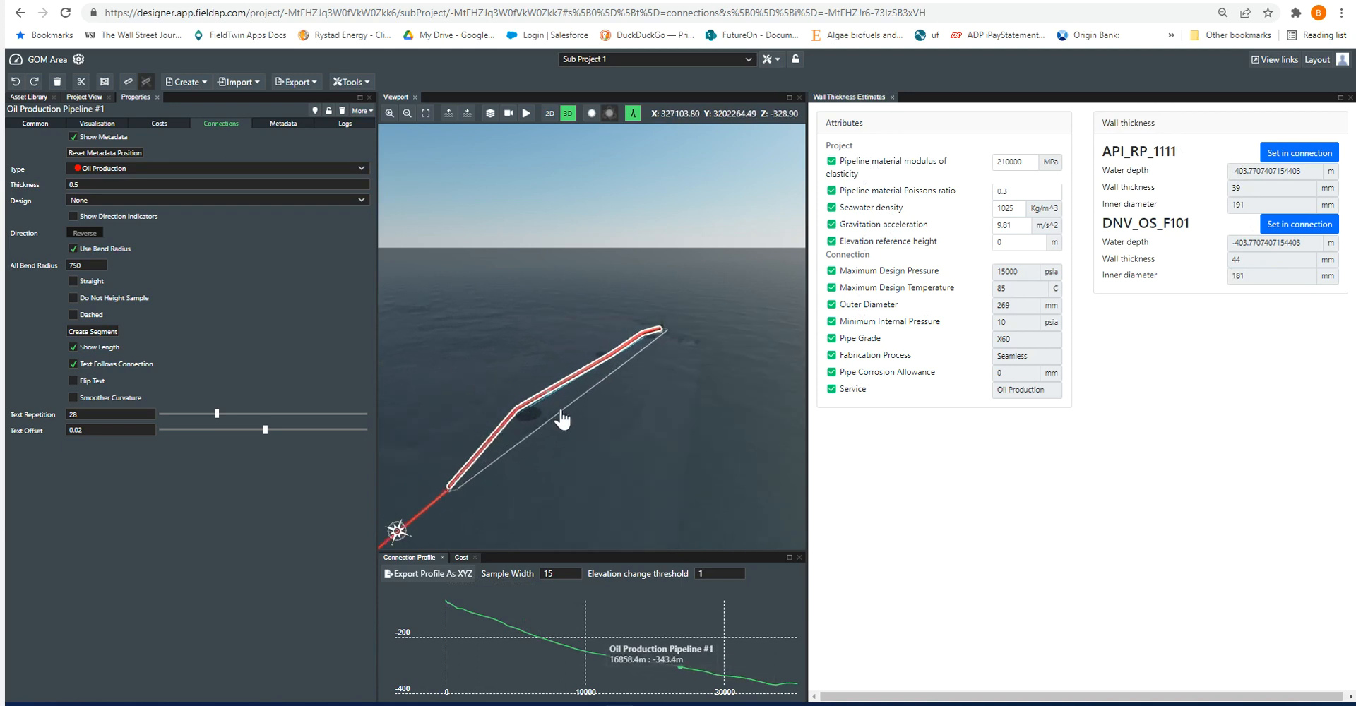
click(596, 411)
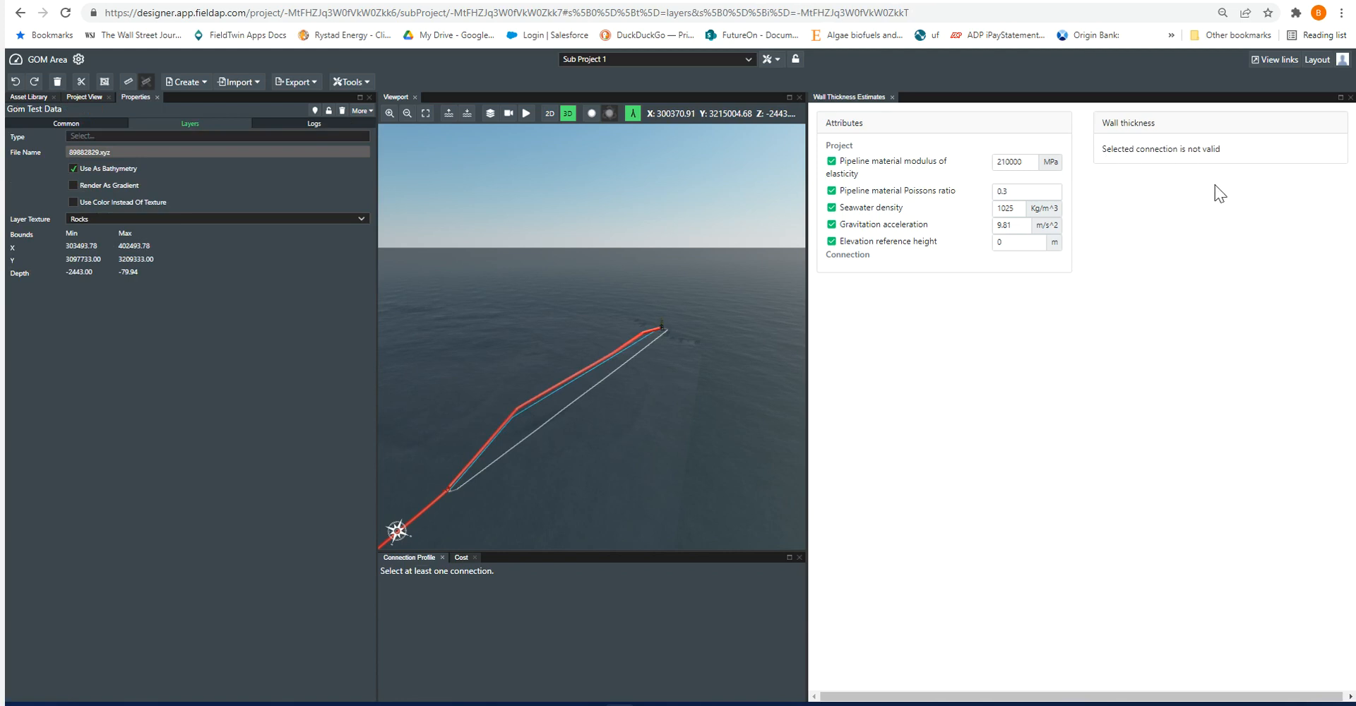
click(554, 392)
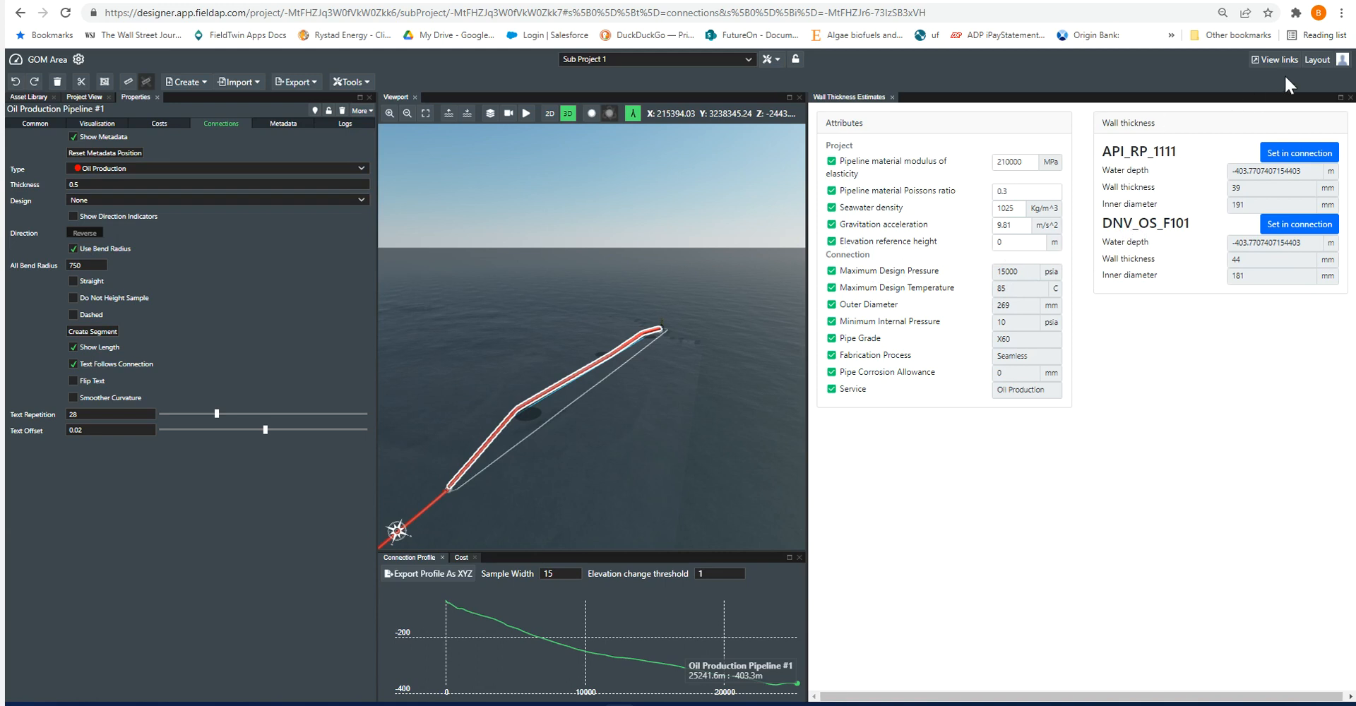
click(1315, 60)
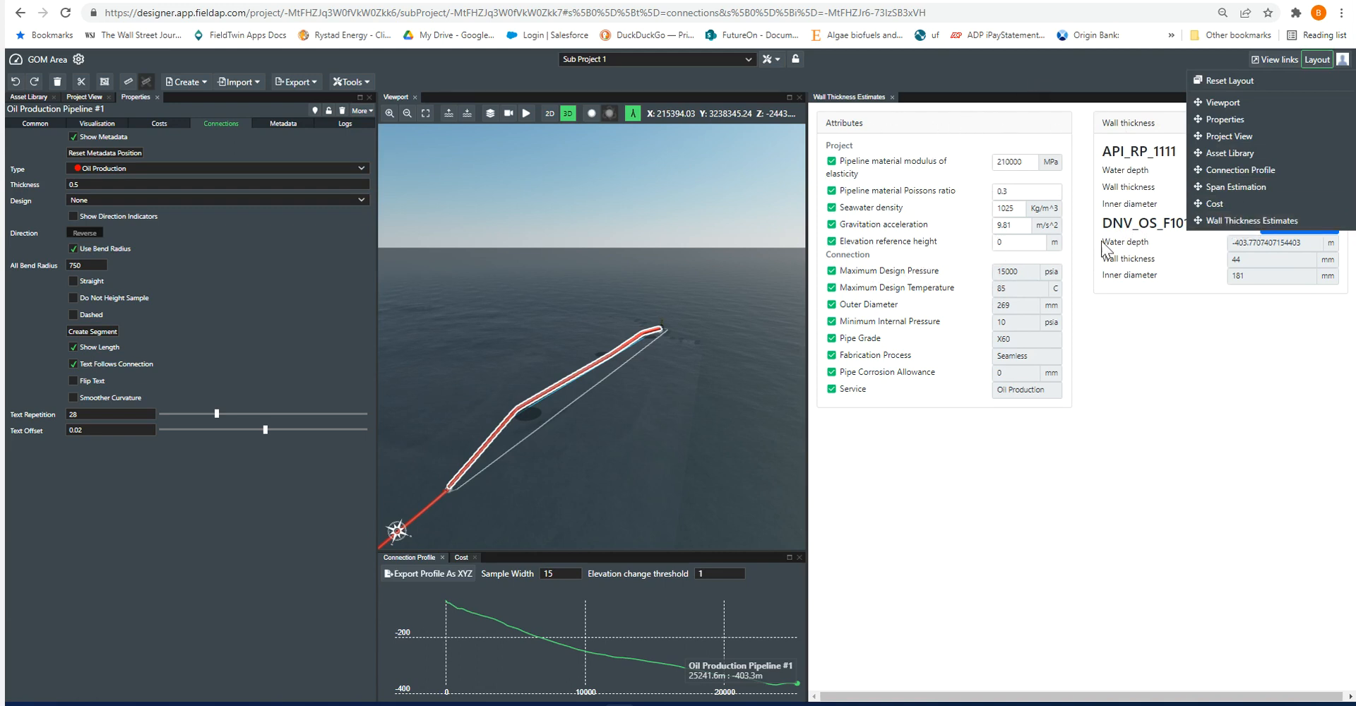
click(1074, 66)
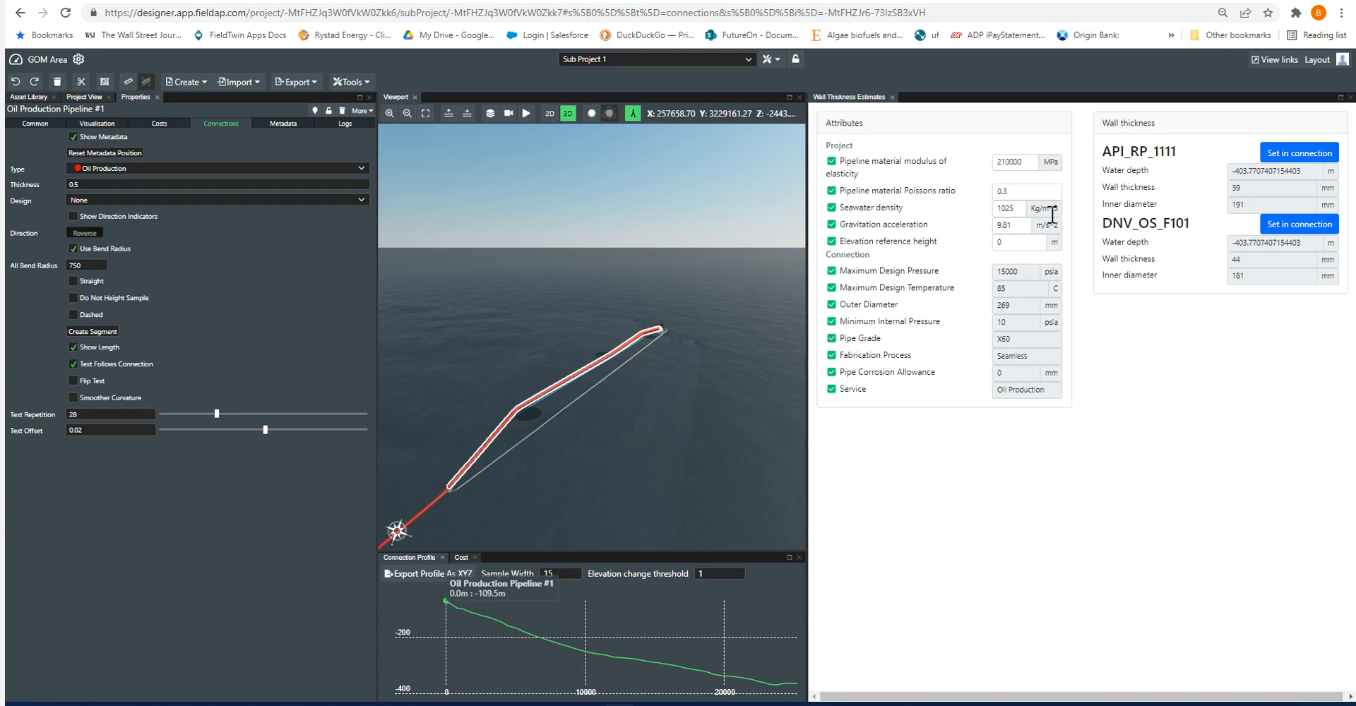
Step: Switch to the FieldTwin company settings and view the metadata definitions and metadata groups pages
click(975, 1)
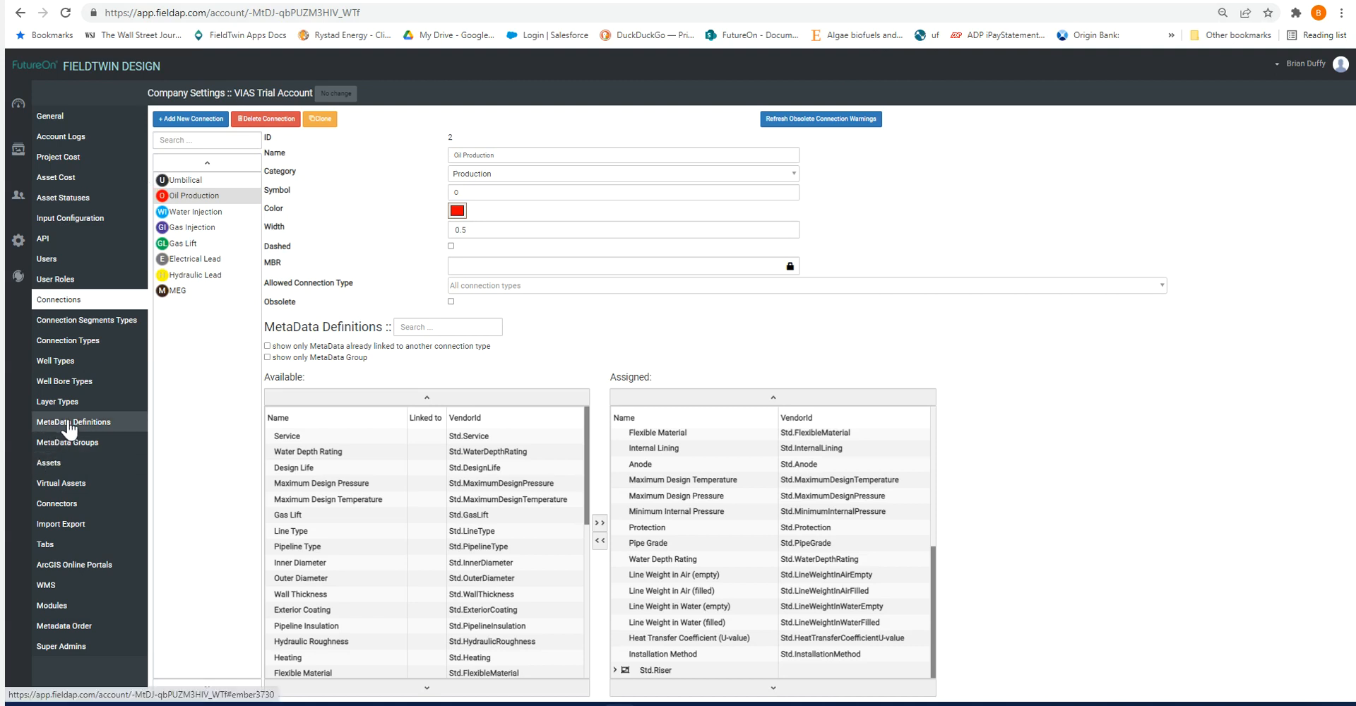
click(68, 424)
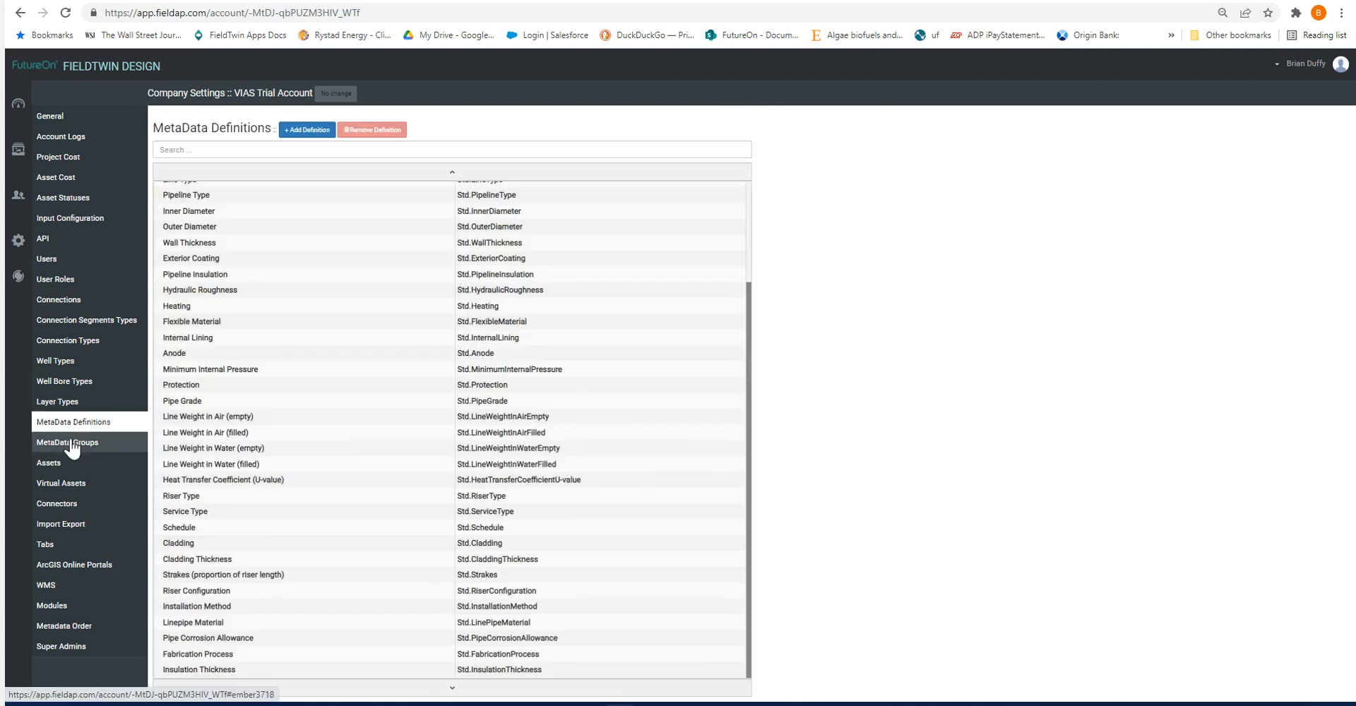
click(72, 444)
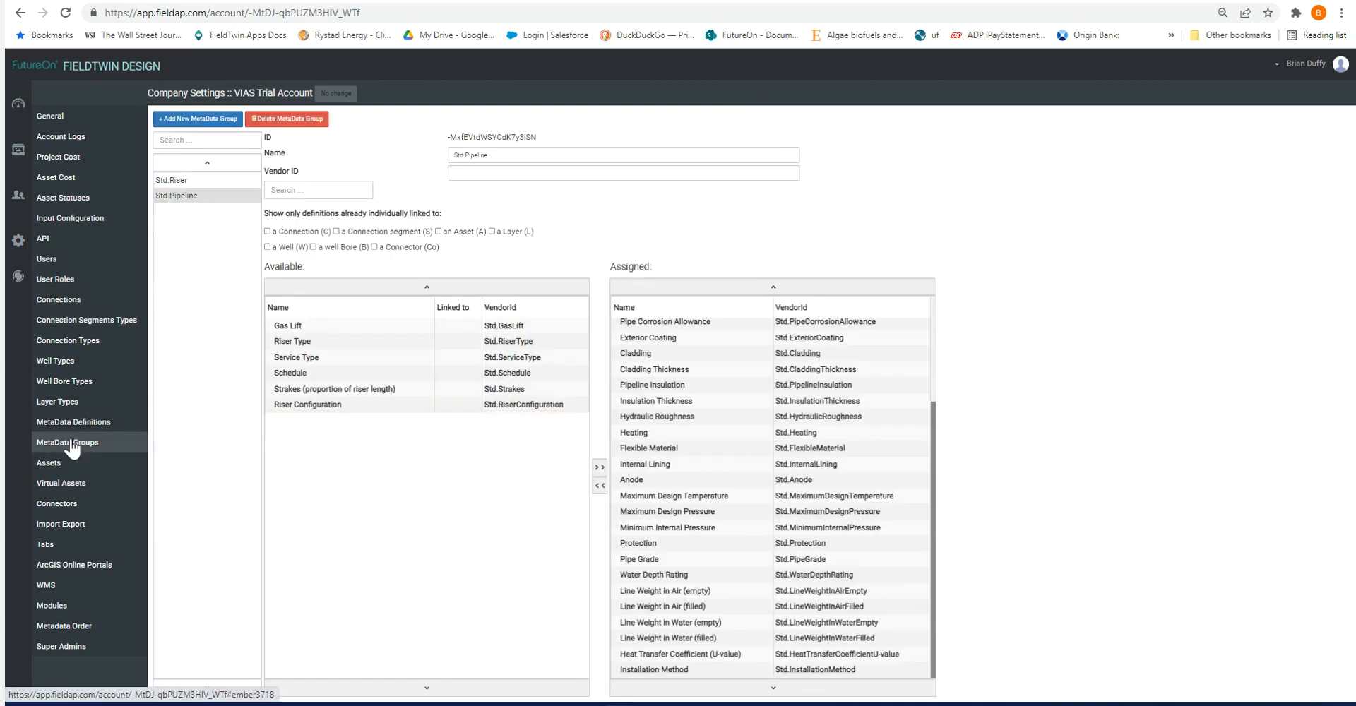
Step: Examine the metadata definitions assigned to the Std.Riser and Std.Pipeline groups, reading through the full Std.Pipeline list
click(178, 182)
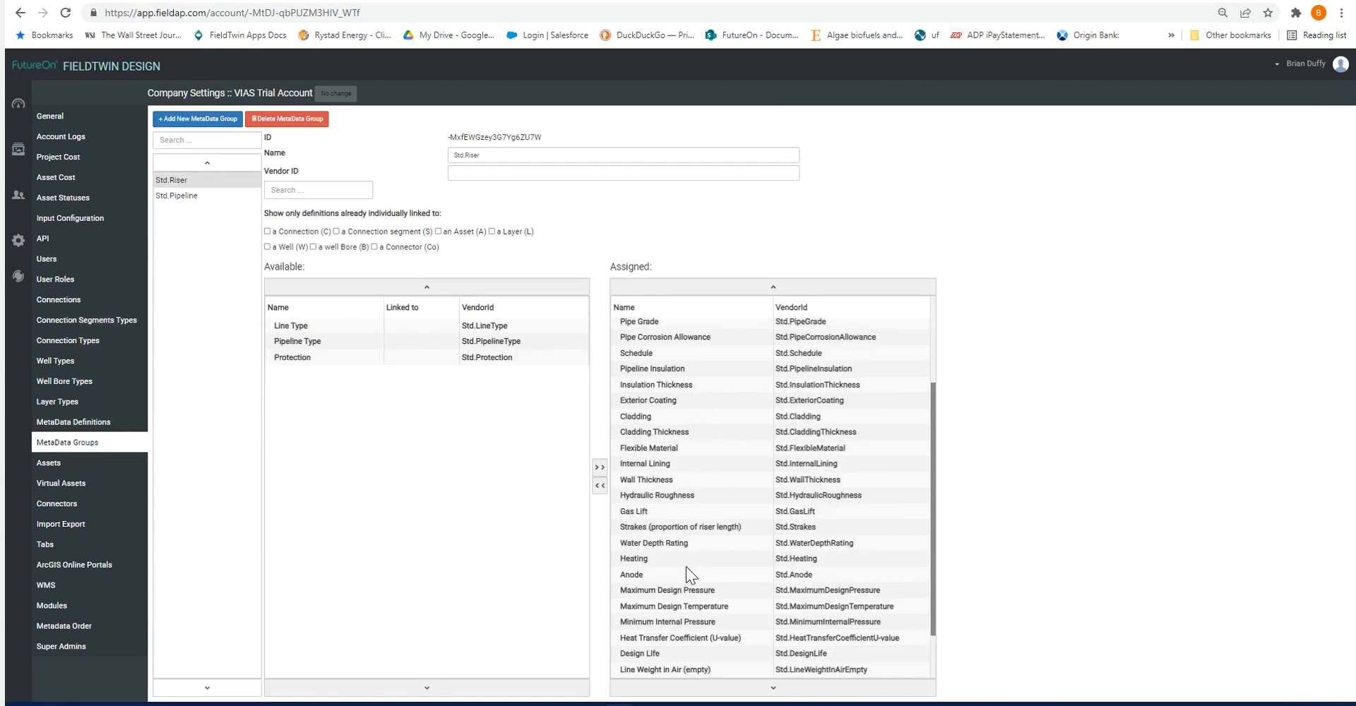
click(180, 198)
scroll(762, 437, down, 3)
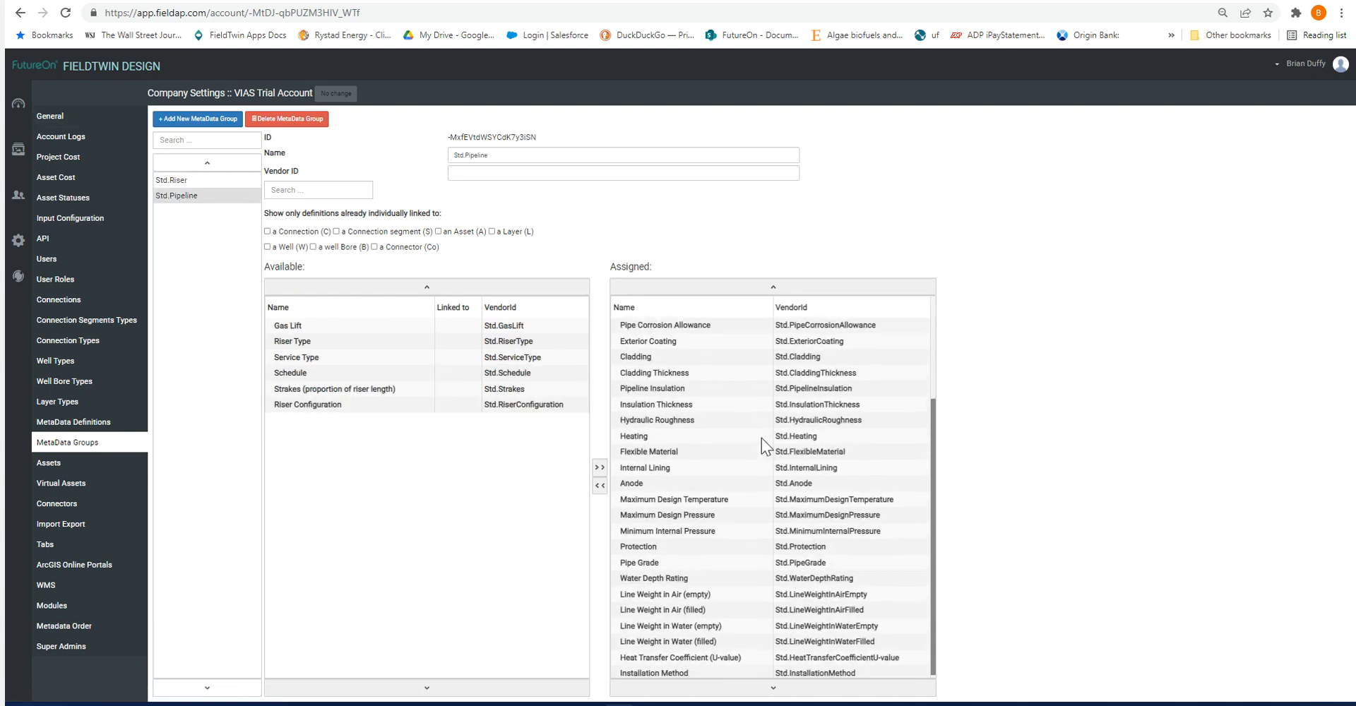
scroll(689, 639, up, 3)
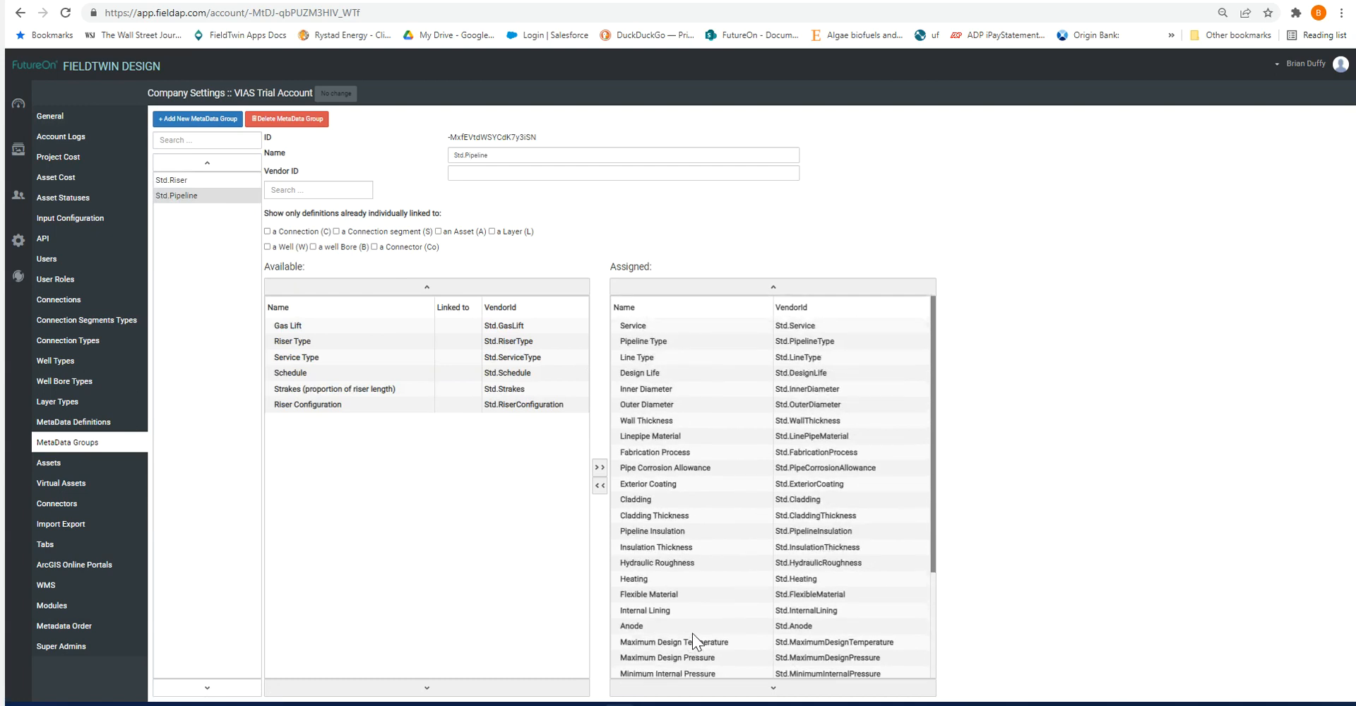
scroll(701, 574, down, 3)
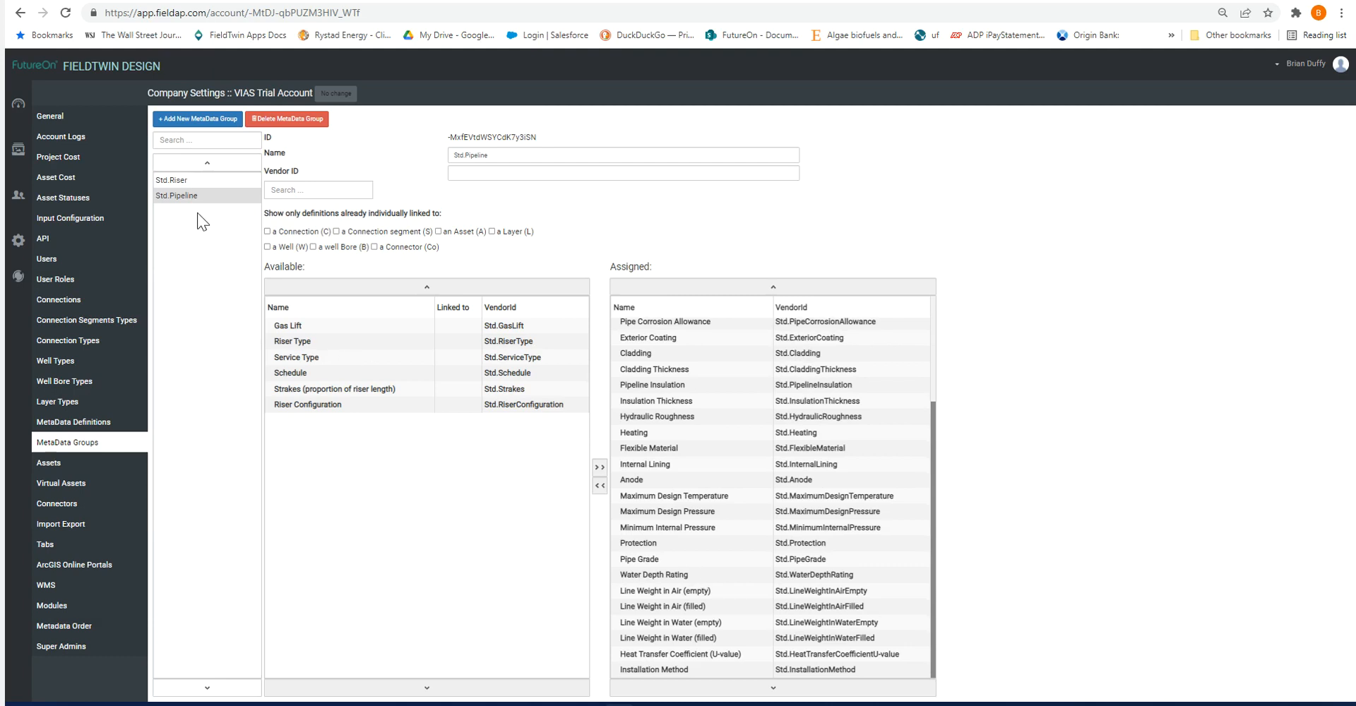
scroll(701, 423, up, 3)
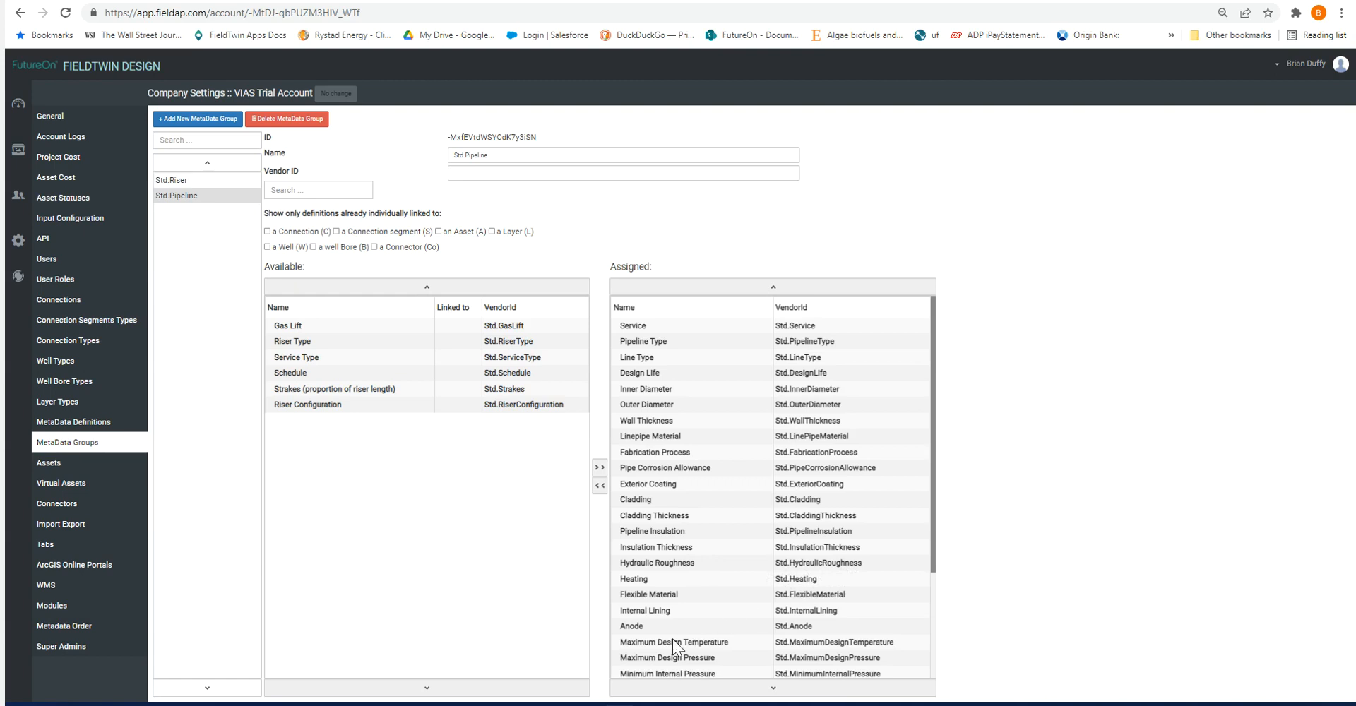
scroll(624, 643, down, 1)
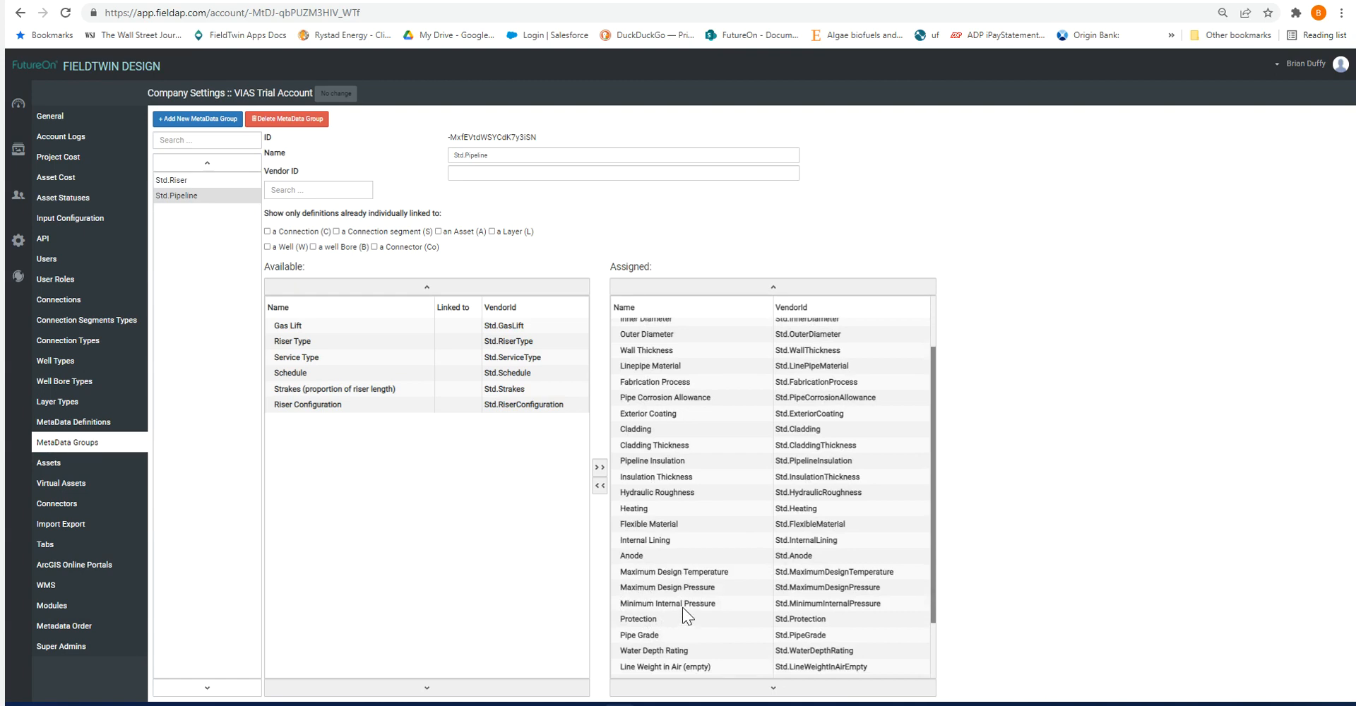
scroll(696, 561, up, 1)
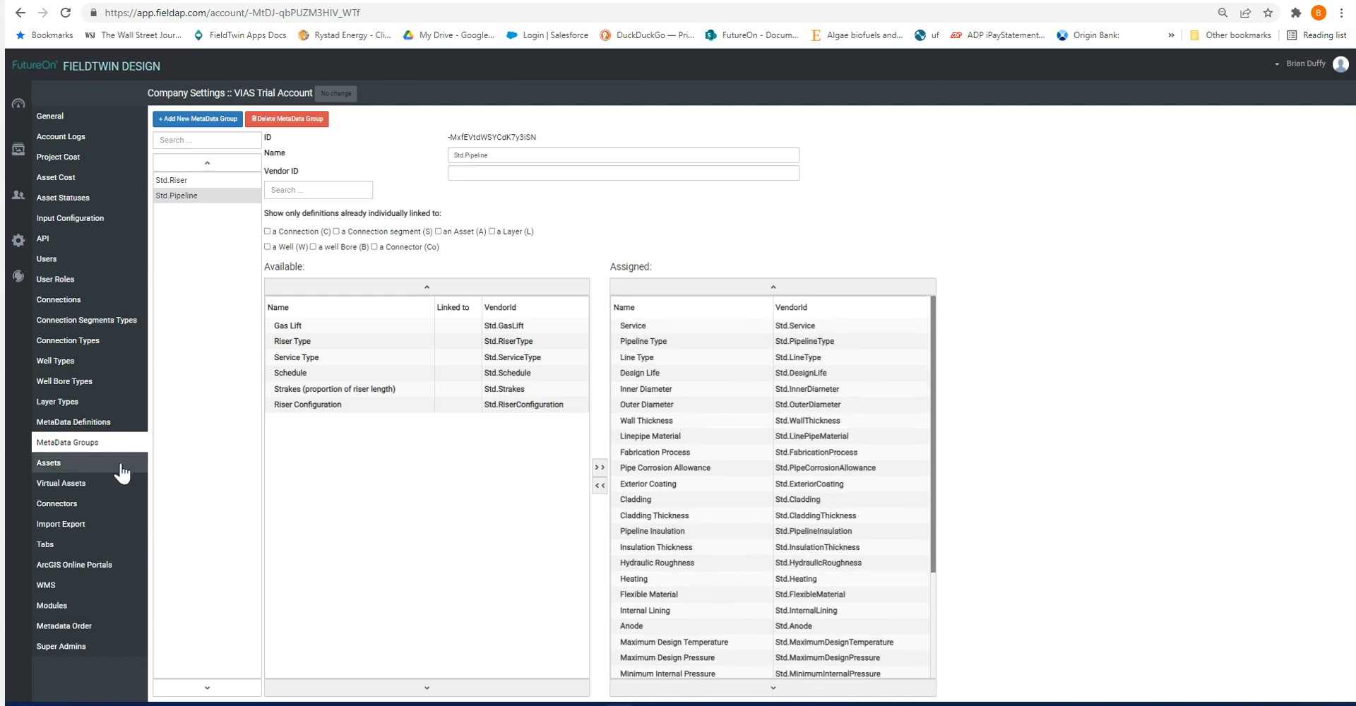
Step: Revisit the metadata definitions, compare the Std.Riser and Std.Pipeline groups, and review all definitions assigned to Std.Riser
click(76, 424)
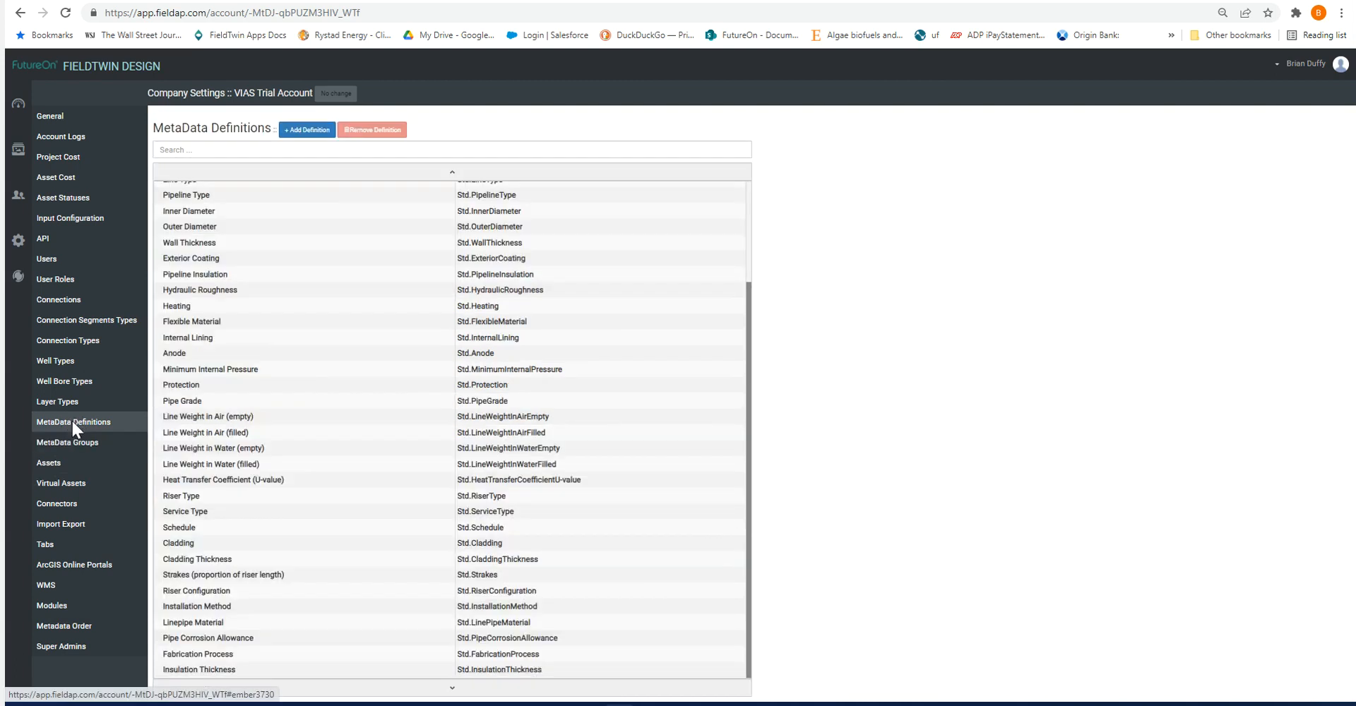
click(62, 441)
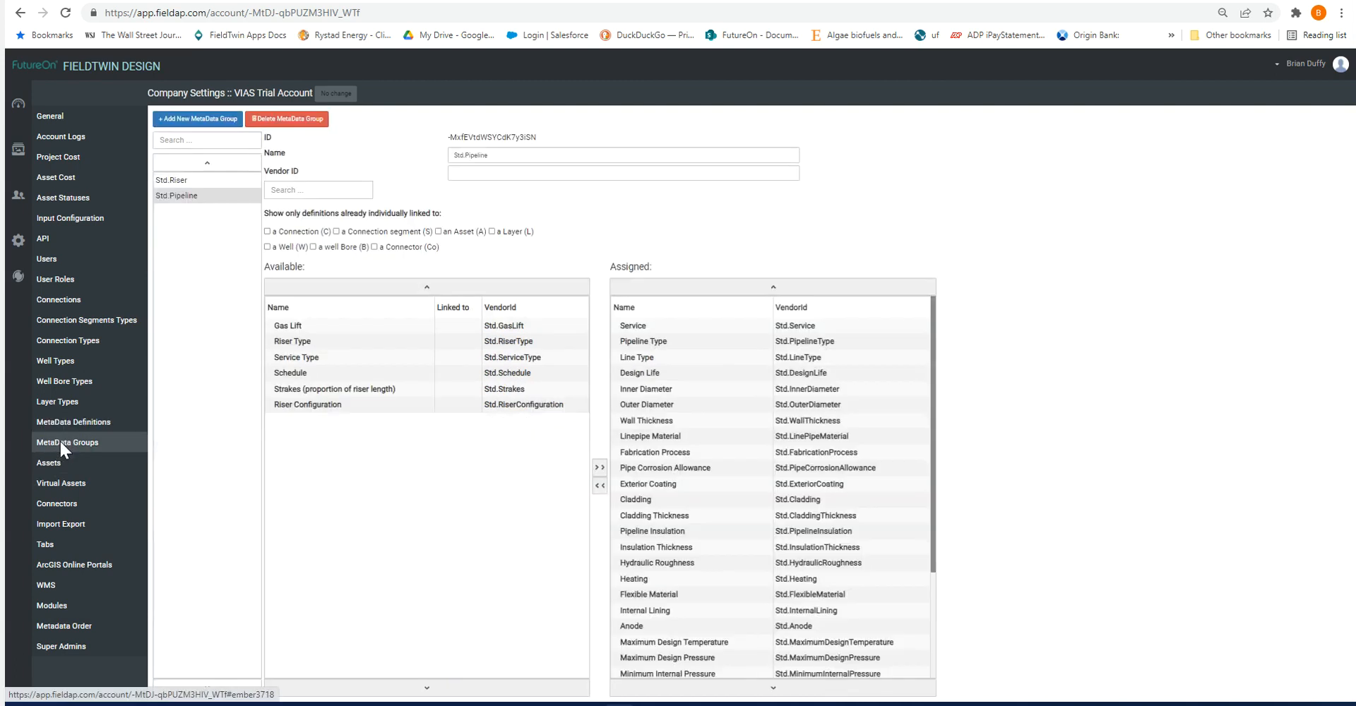
click(174, 183)
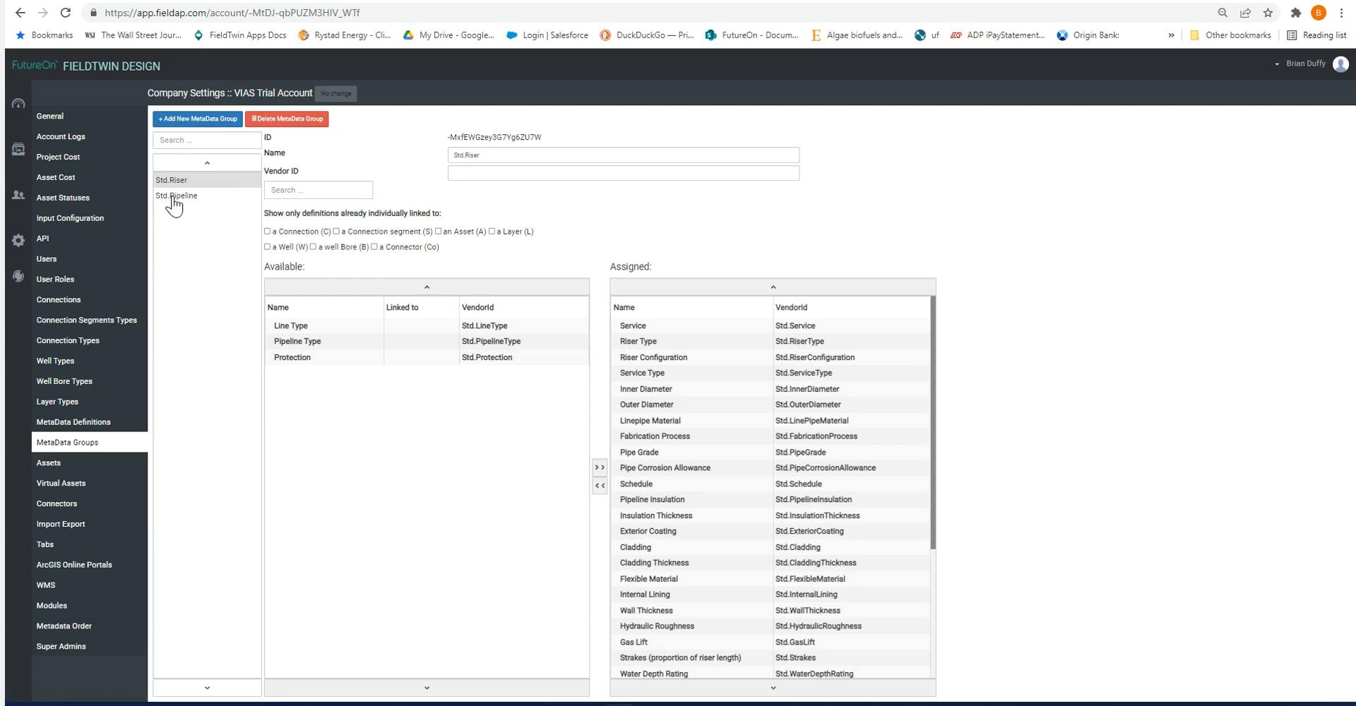
click(173, 197)
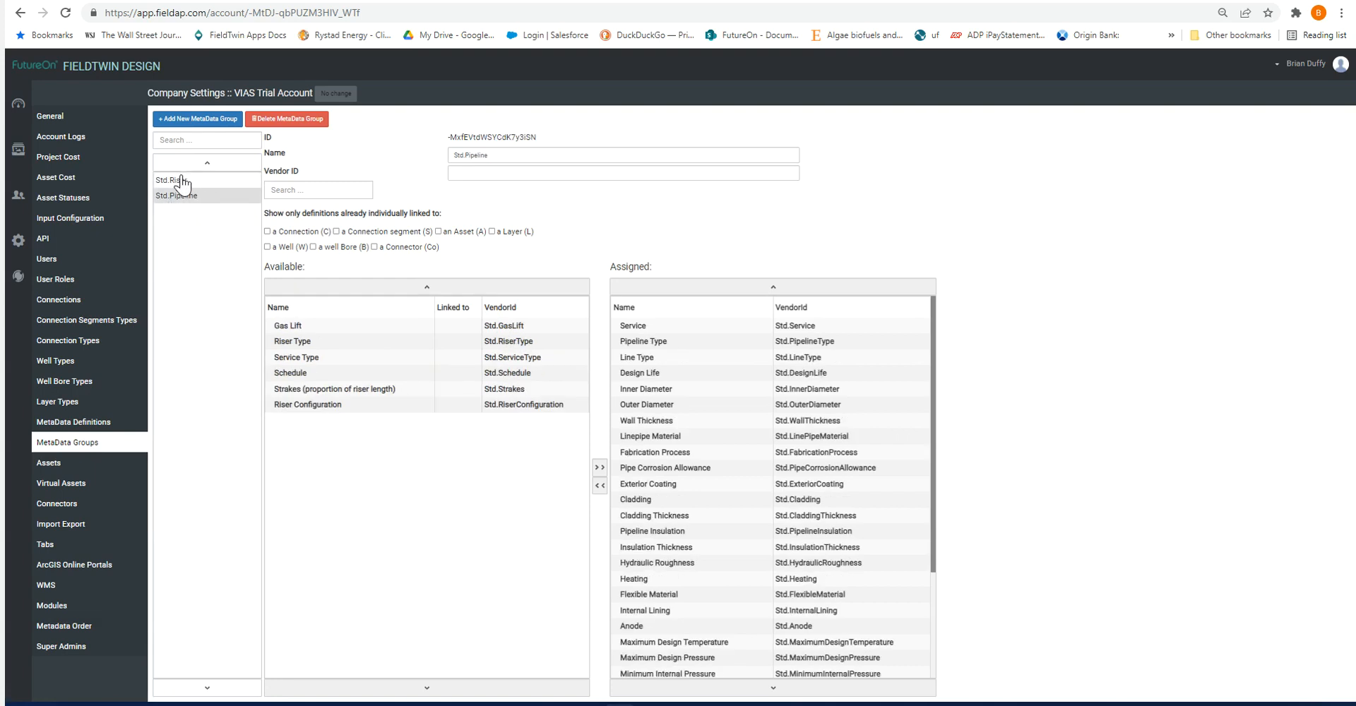
click(176, 180)
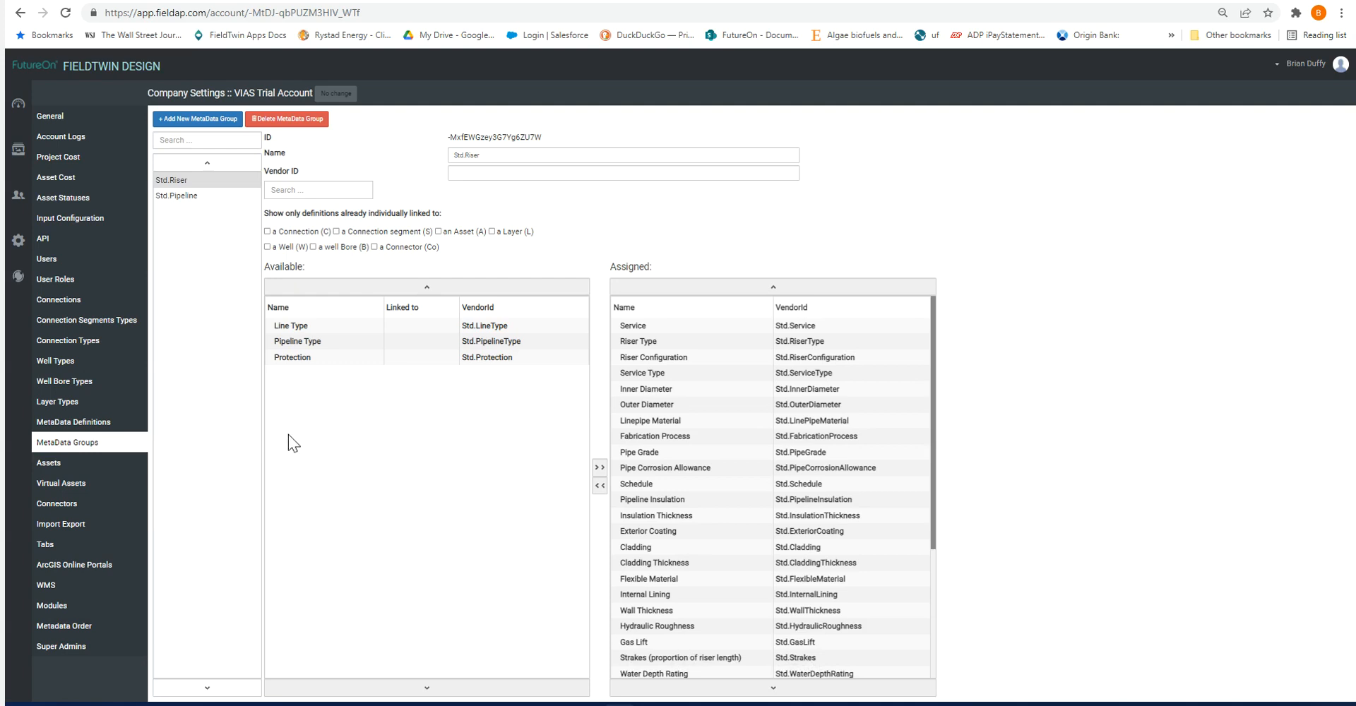
scroll(652, 504, down, 3)
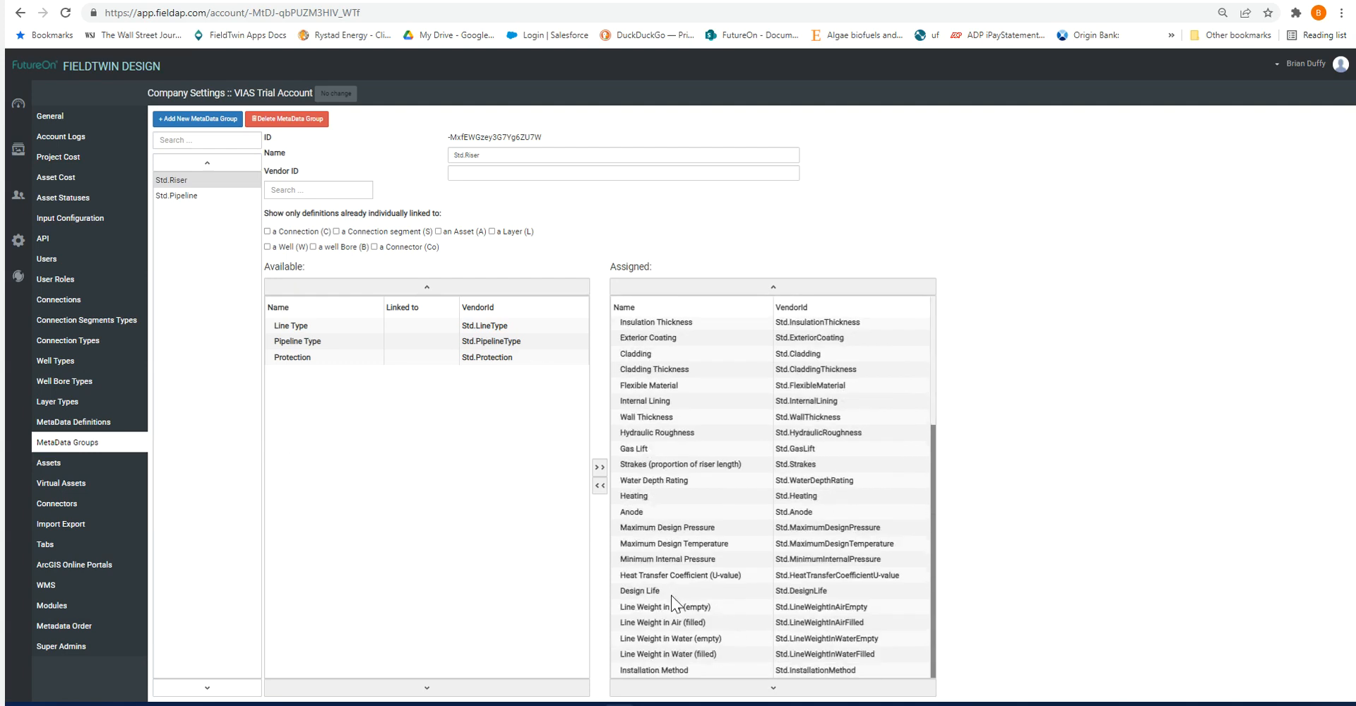
scroll(671, 595, up, 3)
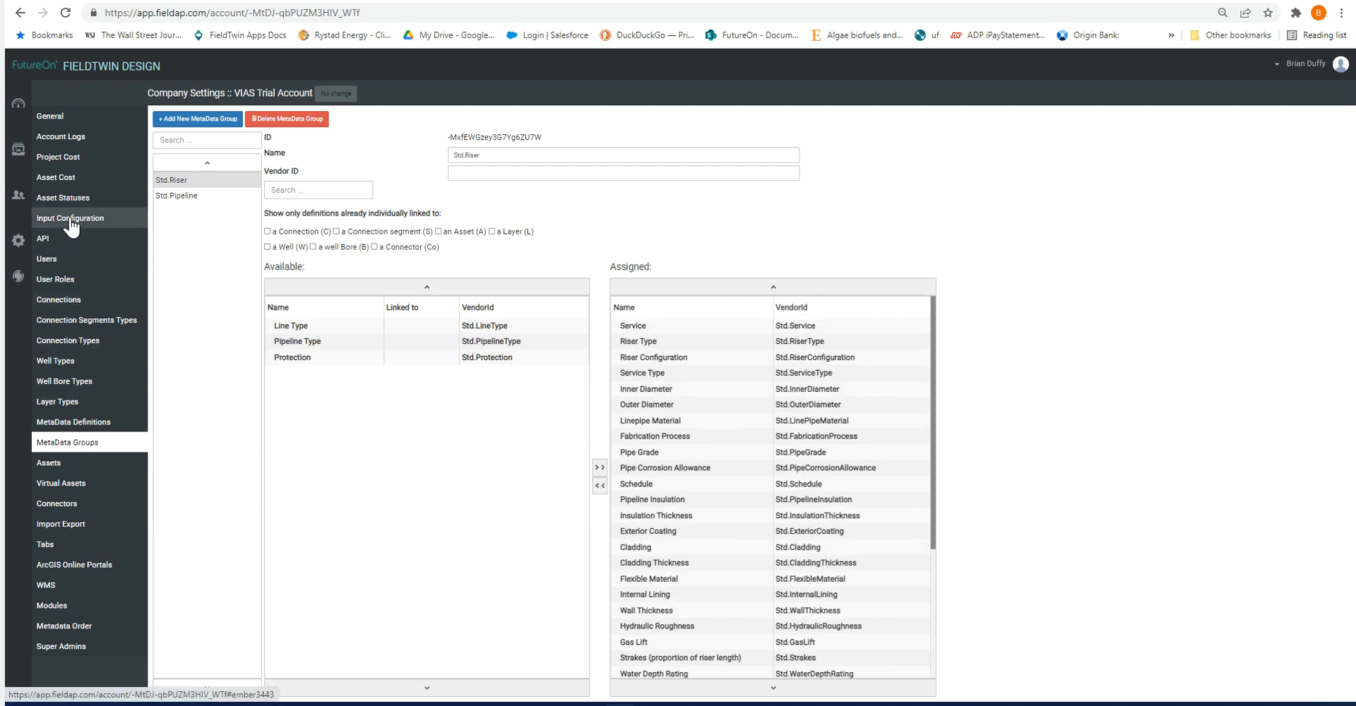
Step: Show only metadata groups in the connection settings and inspect those assigned to Umbilical, Oil Production and Water Injection
click(60, 302)
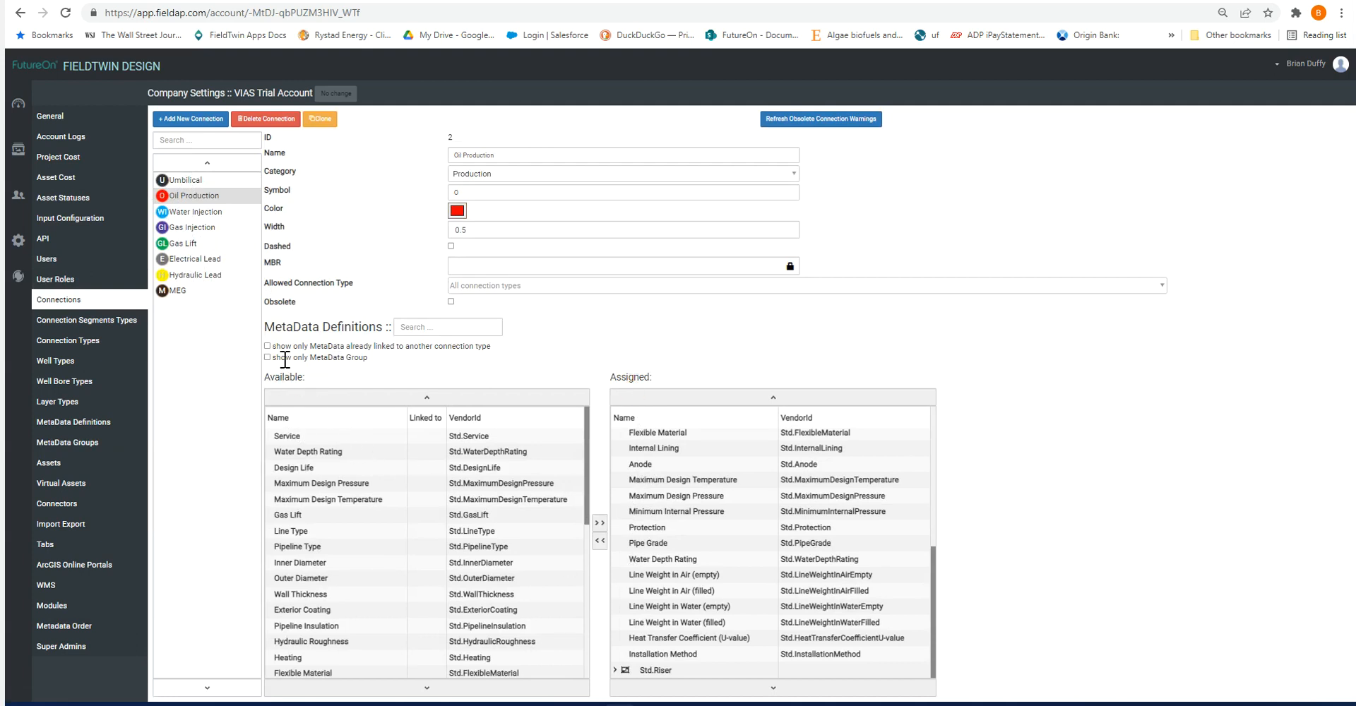
click(268, 357)
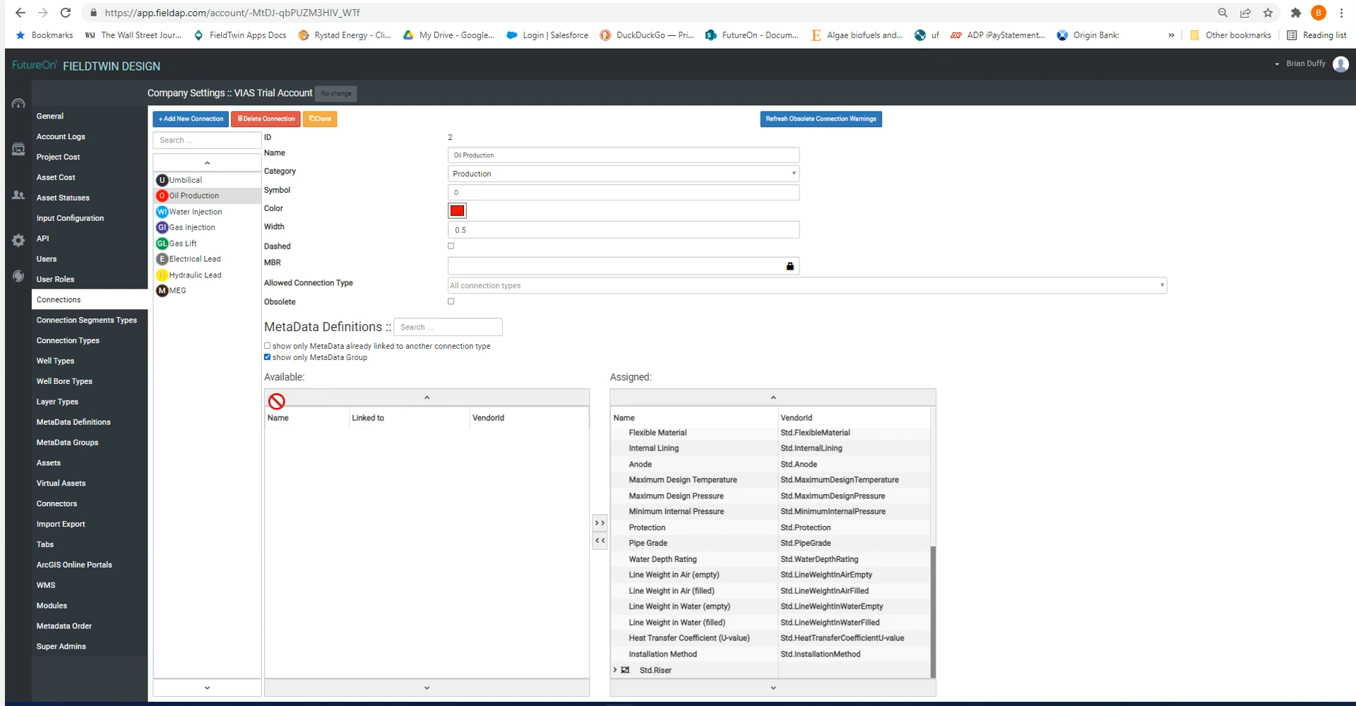
click(190, 182)
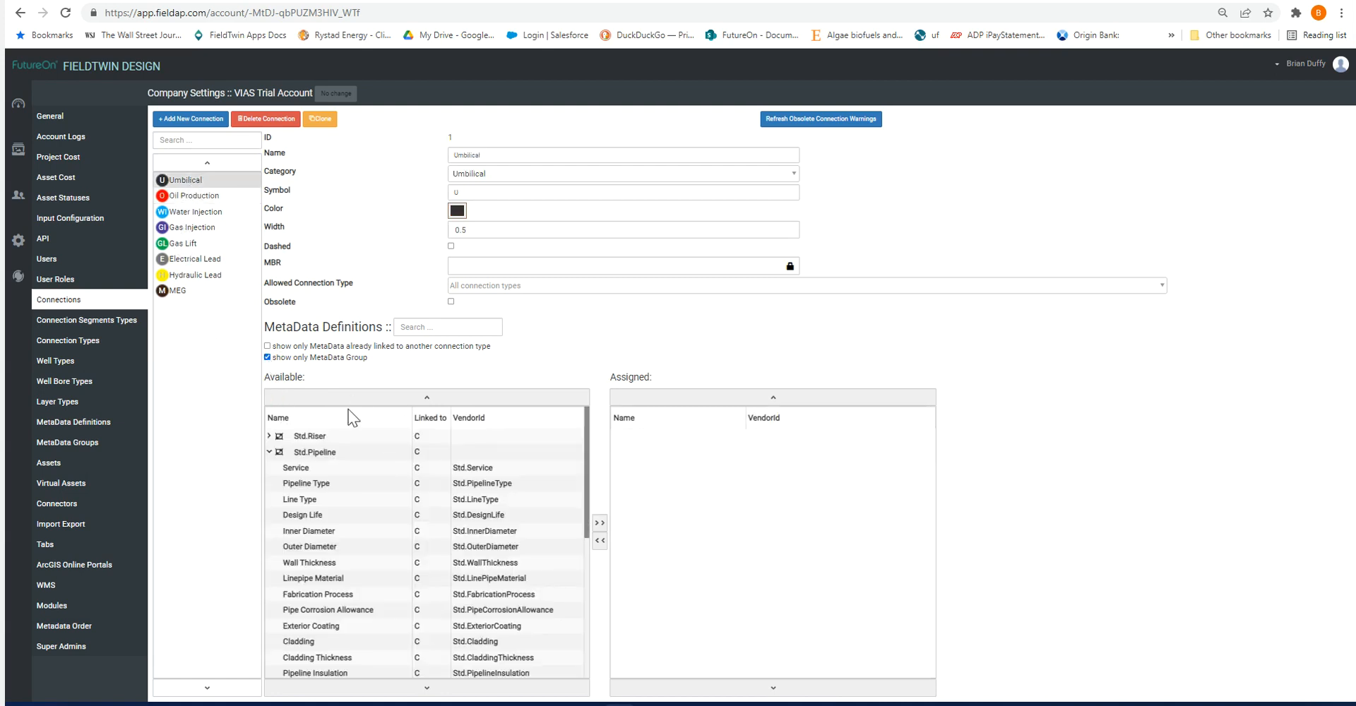
click(190, 197)
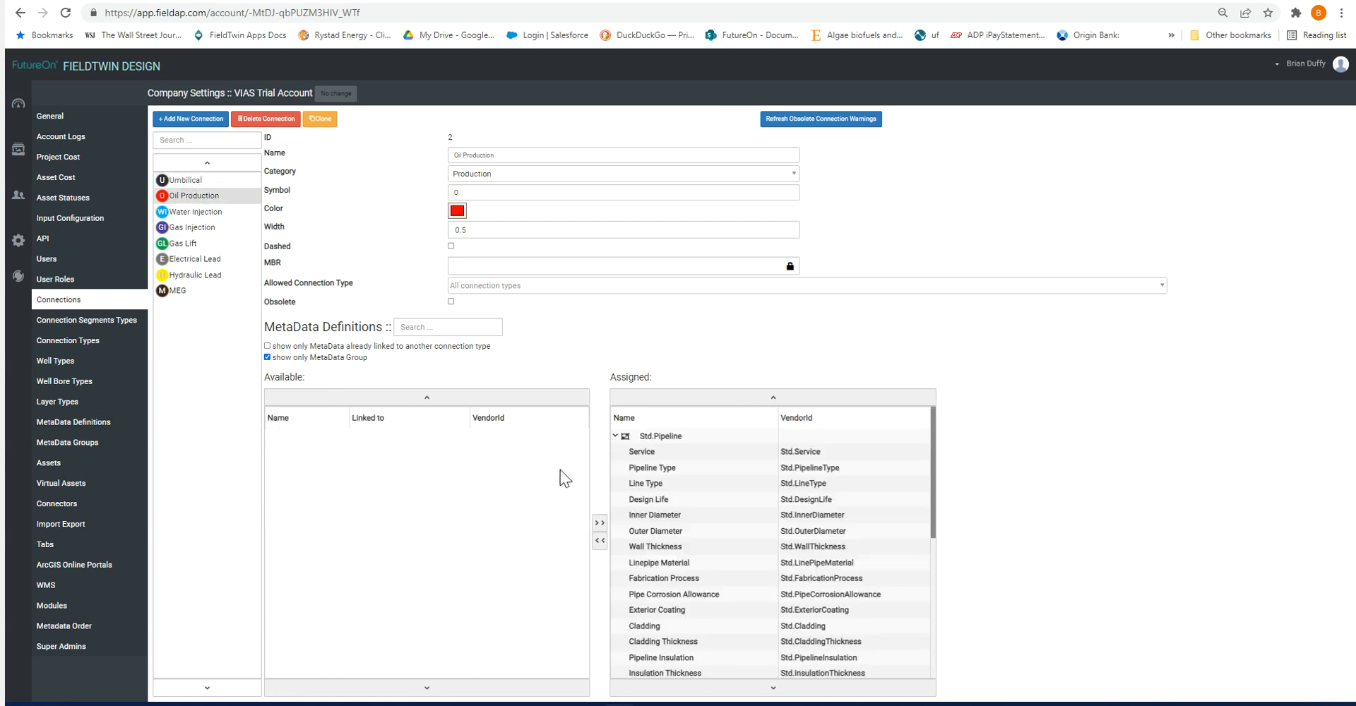
click(614, 437)
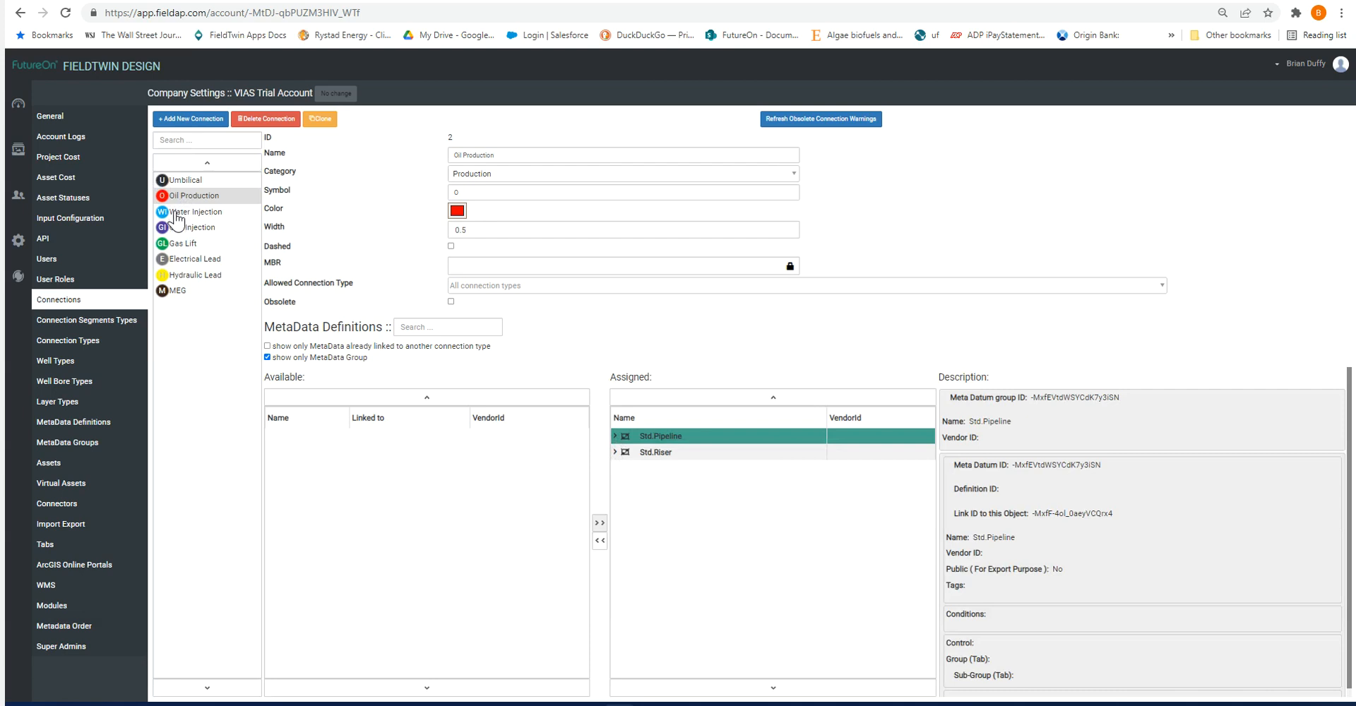
click(176, 215)
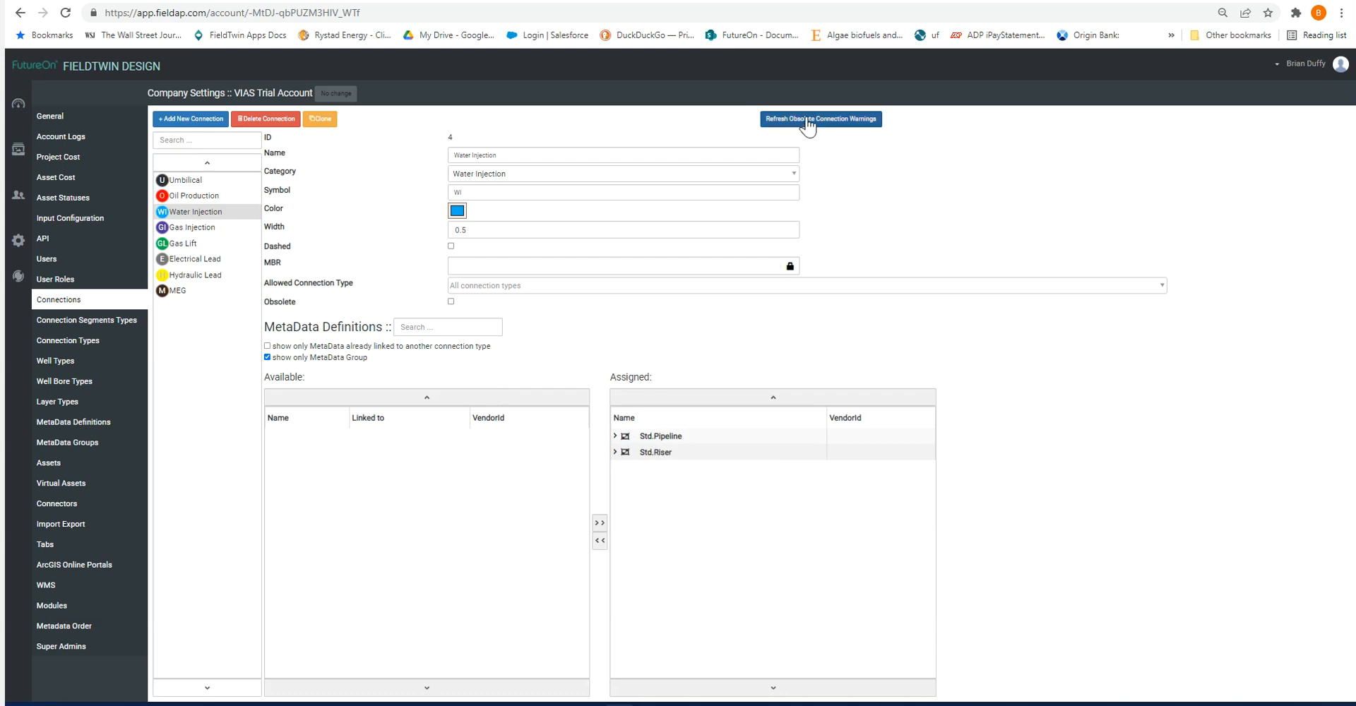
Step: Return to the GOM Area project and review the full list of metadata values for Oil Production Pipeline #1
click(889, 3)
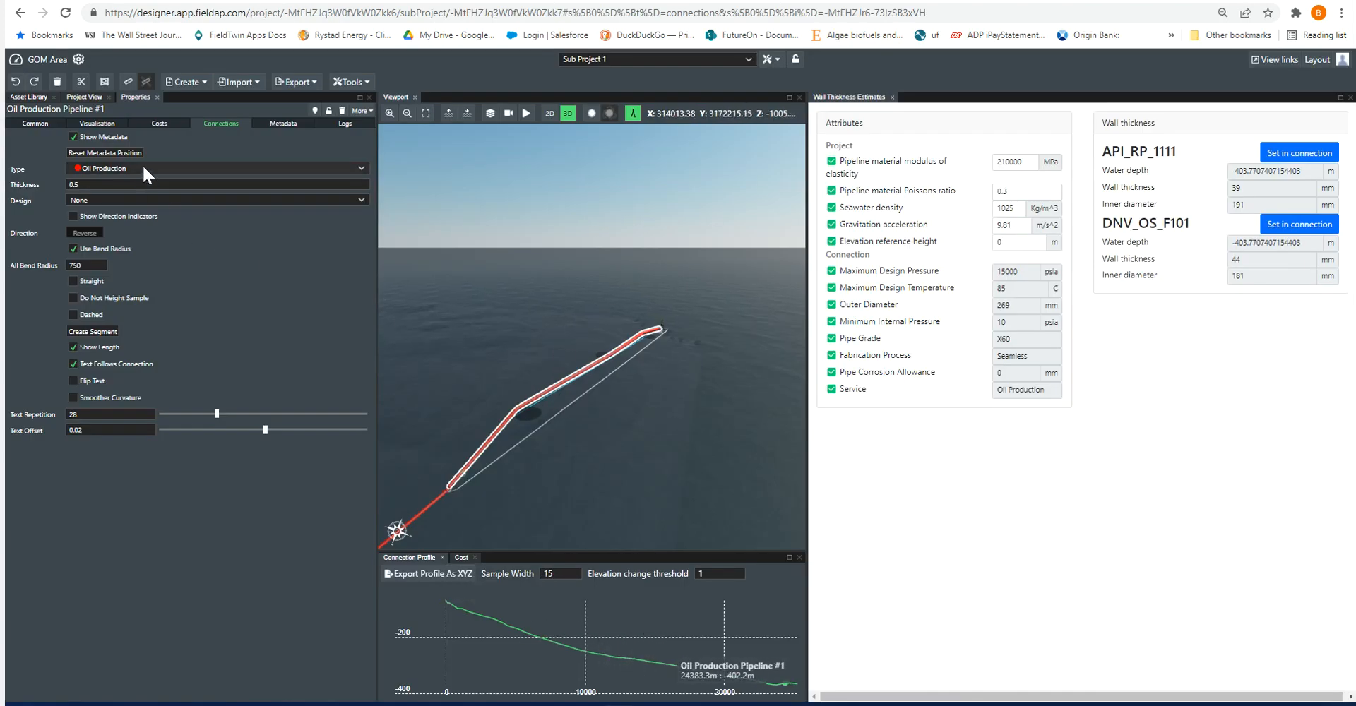
click(282, 127)
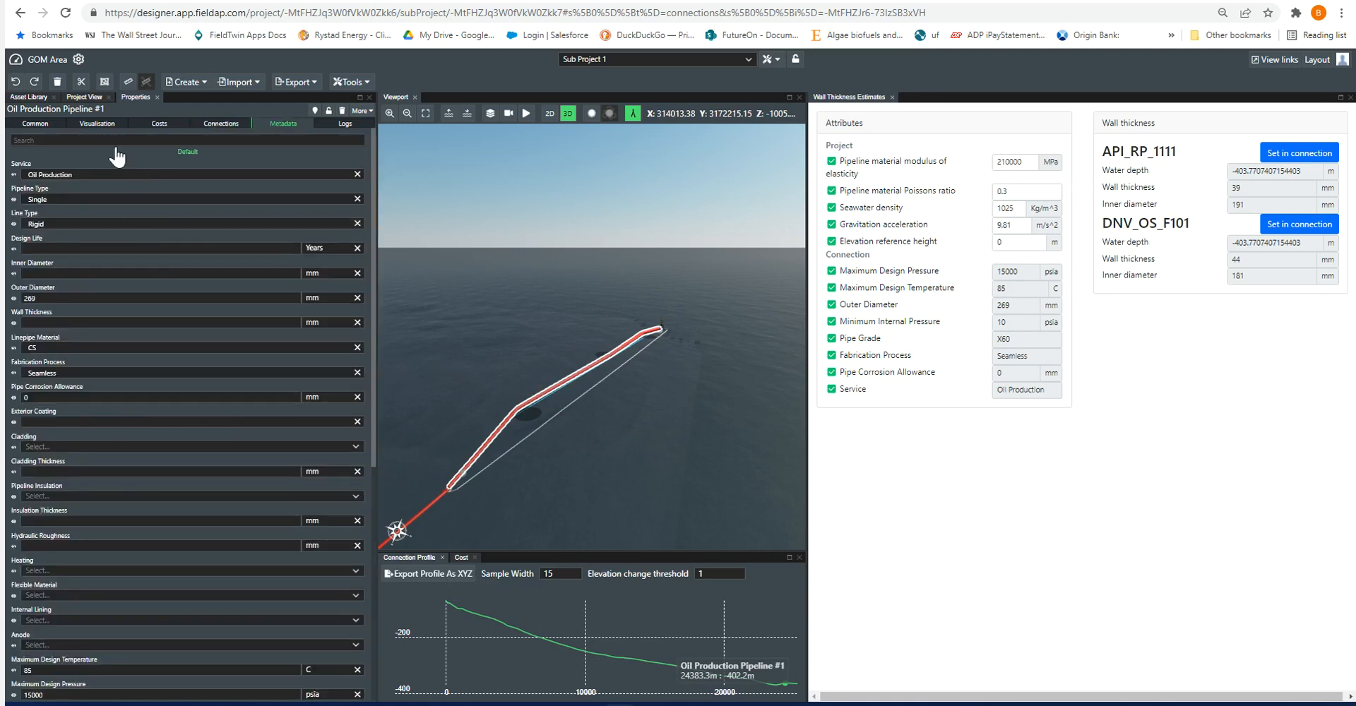
scroll(124, 312, down, 3)
scroll(121, 310, down, 1)
scroll(82, 363, down, 1)
scroll(80, 346, down, 1)
scroll(83, 357, down, 1)
scroll(80, 346, up, 6)
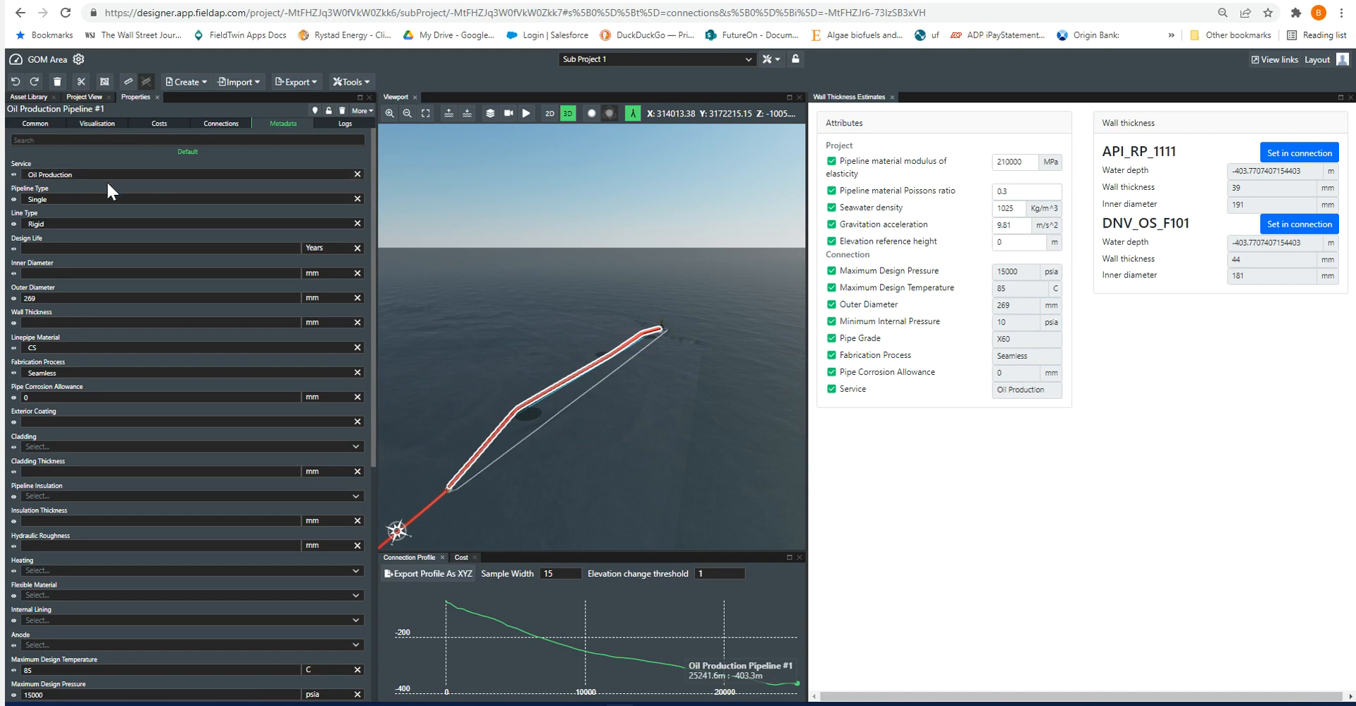
Step: Review the available Pipeline Type and Line Type options for Oil Production Pipeline #1, keeping Single and Rigid
click(61, 199)
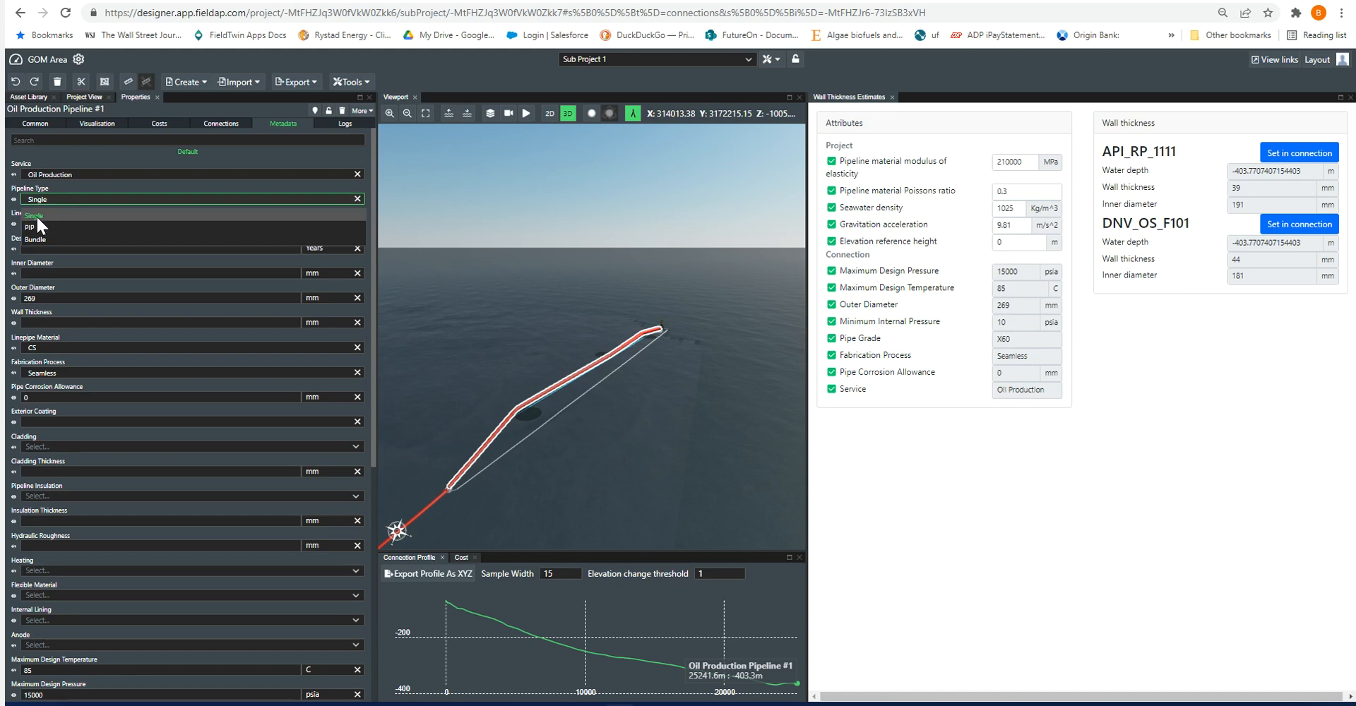
click(36, 214)
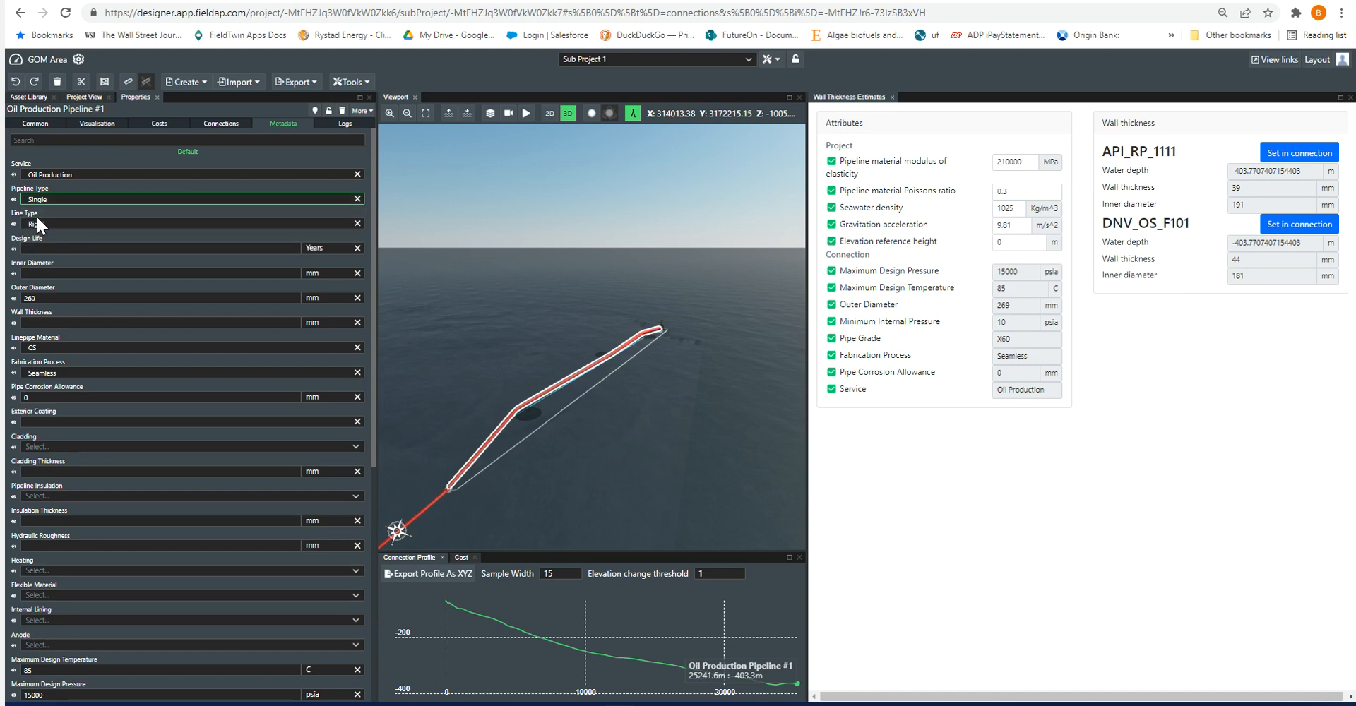
click(37, 223)
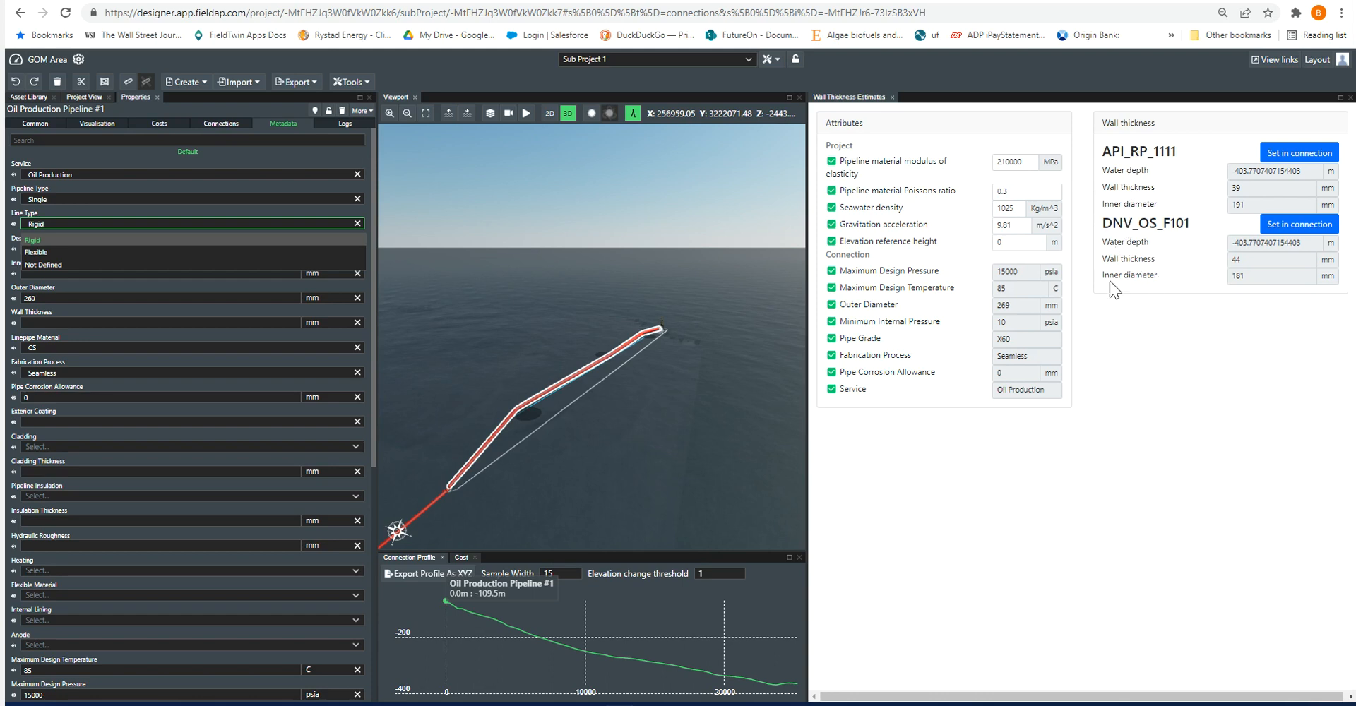
click(103, 220)
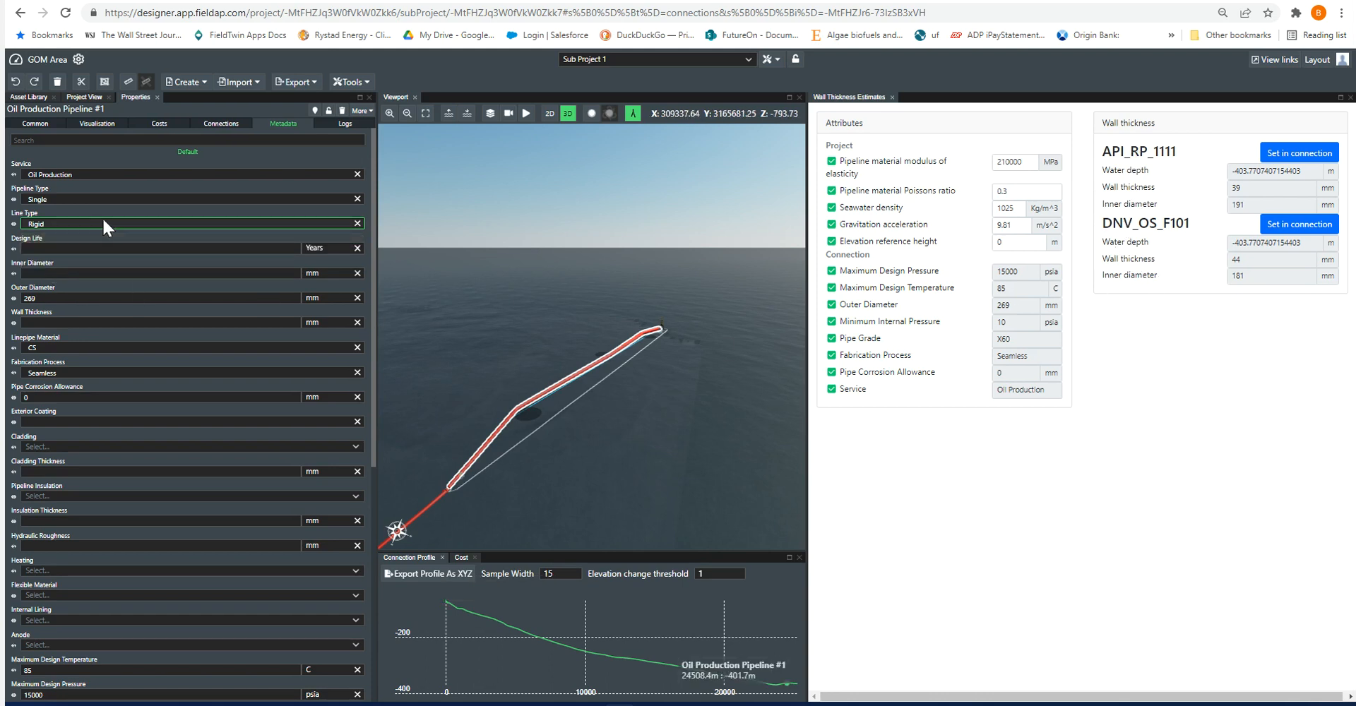
Step: Inspect the Outer Diameter value with its available units and the list of Linepipe Material options
click(51, 299)
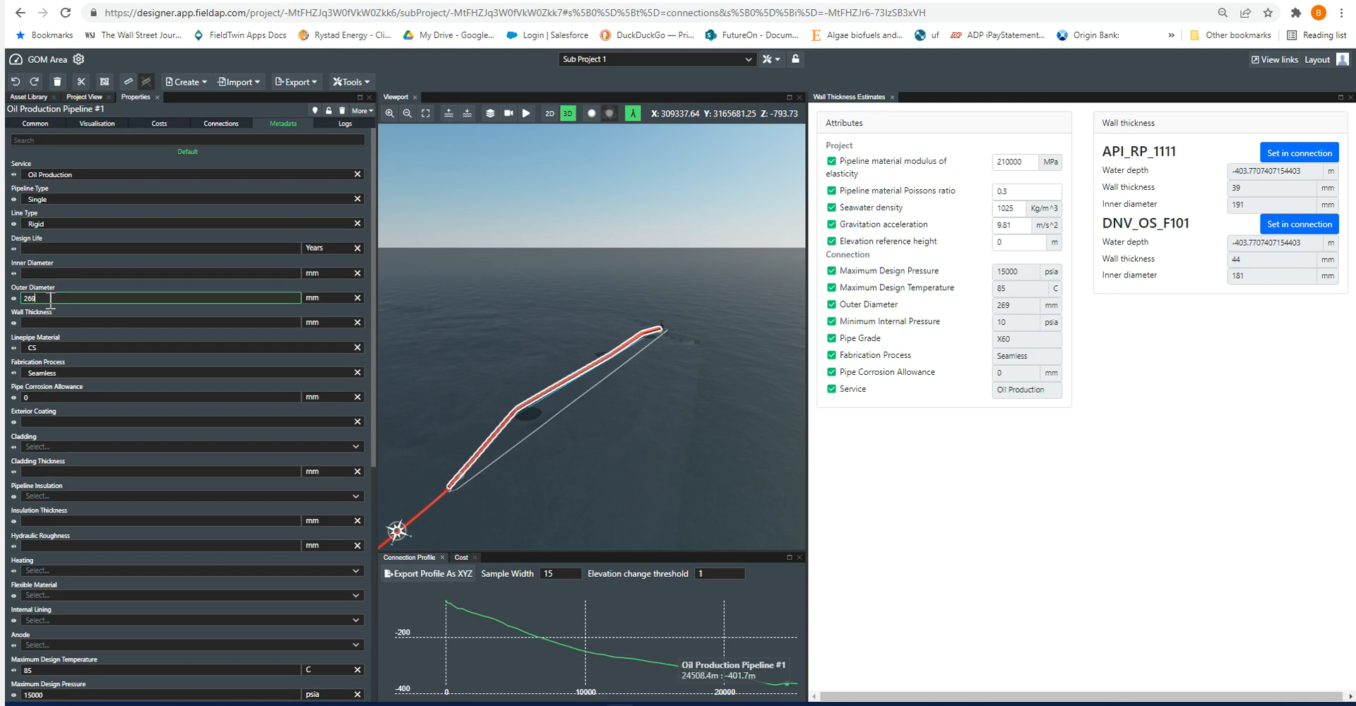
click(337, 298)
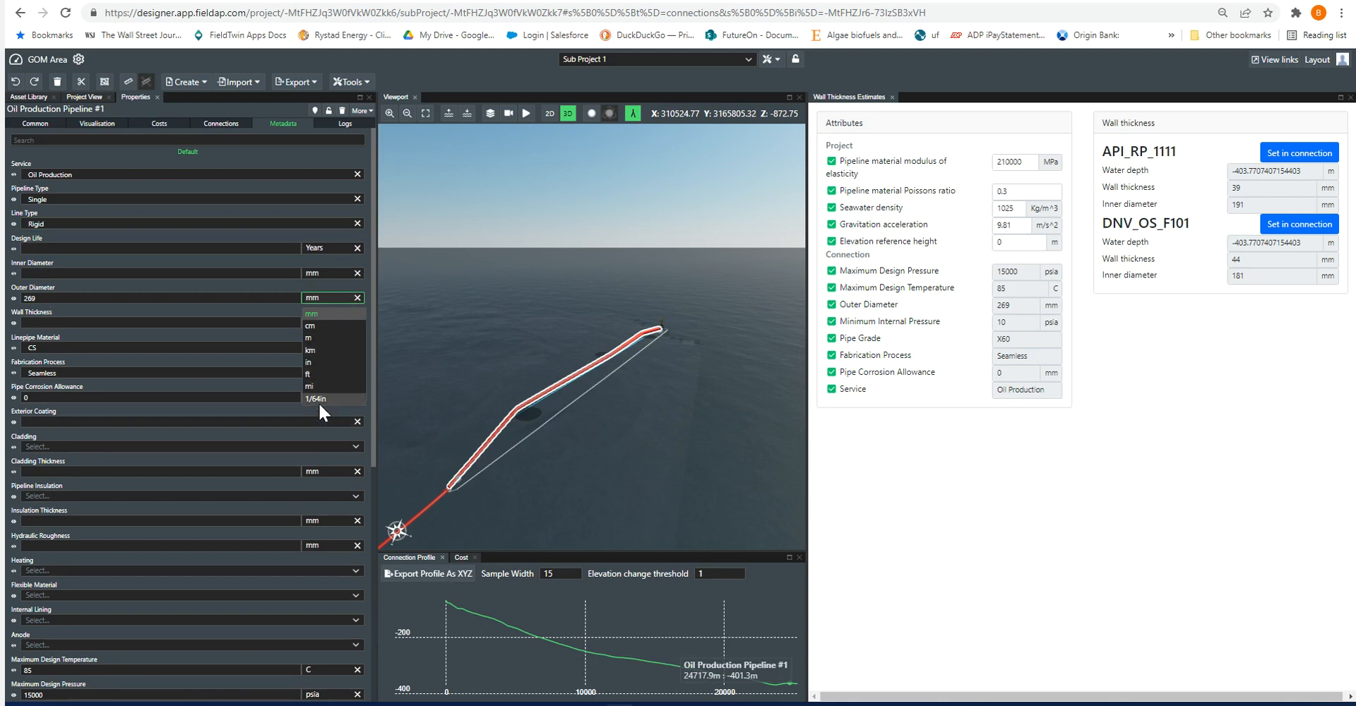
click(312, 346)
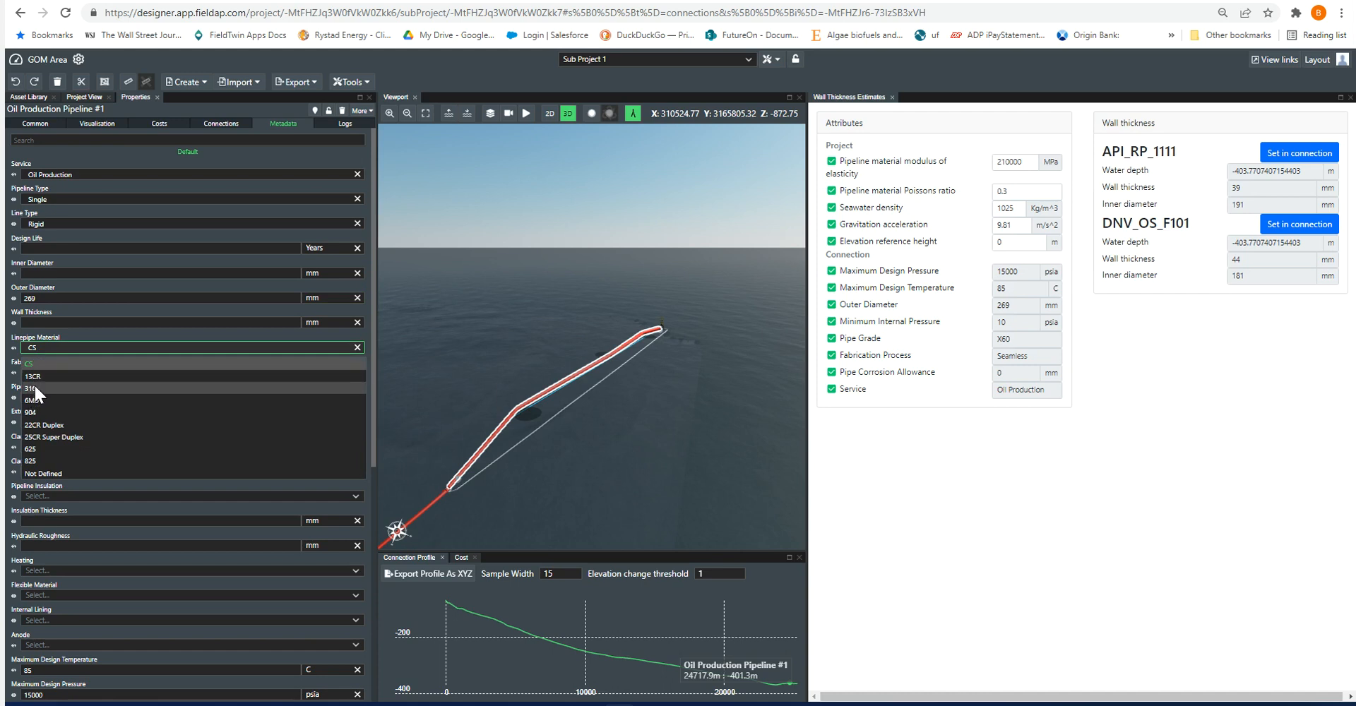
click(143, 342)
Step: Review the Pipe Grade options and the pipeline's Maximum Design Temperature and Maximum Design Pressure fields
scroll(159, 417, down, 4)
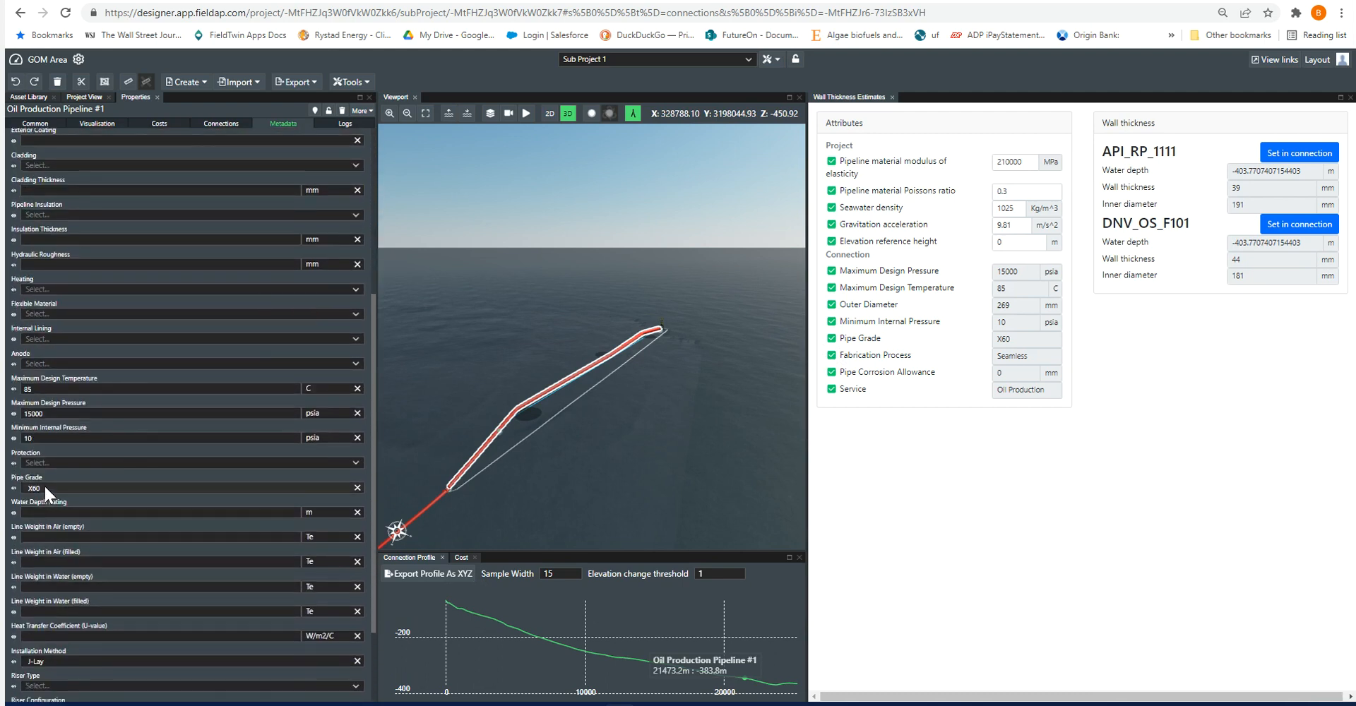
click(44, 484)
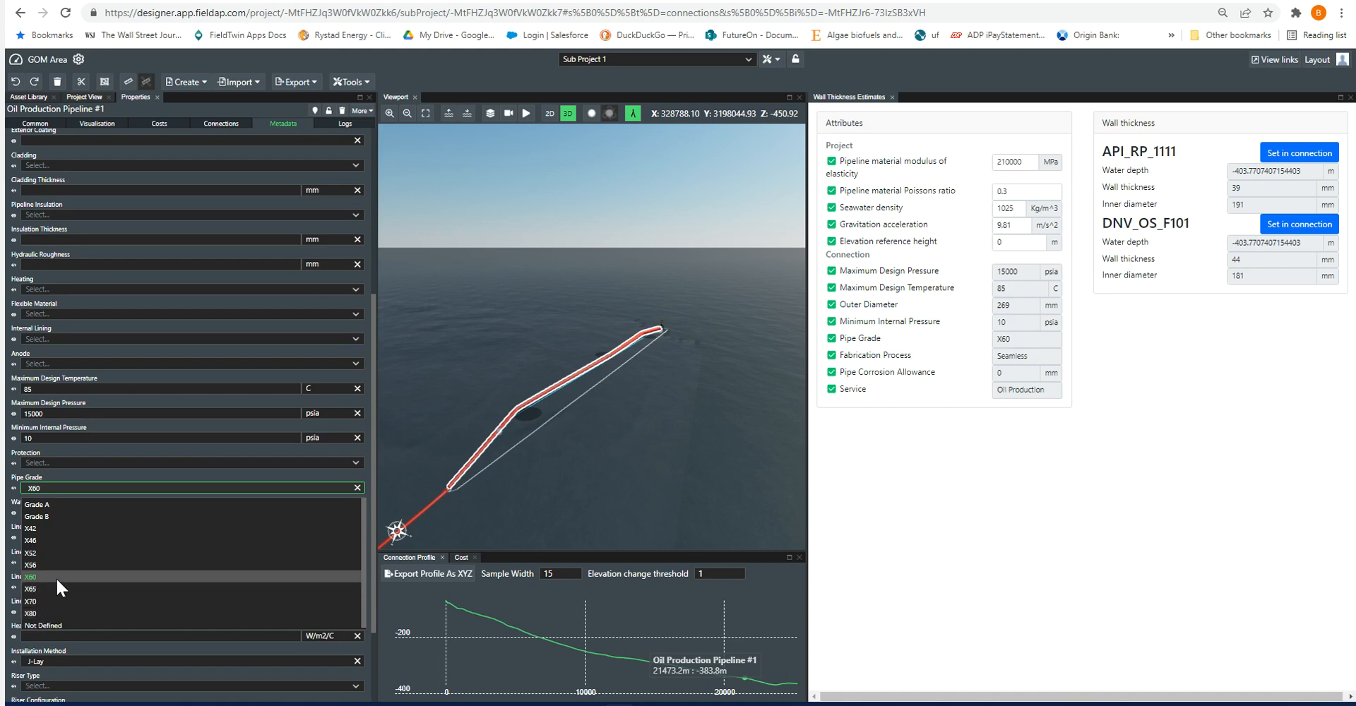
scroll(70, 531, up, 1)
scroll(60, 501, up, 1)
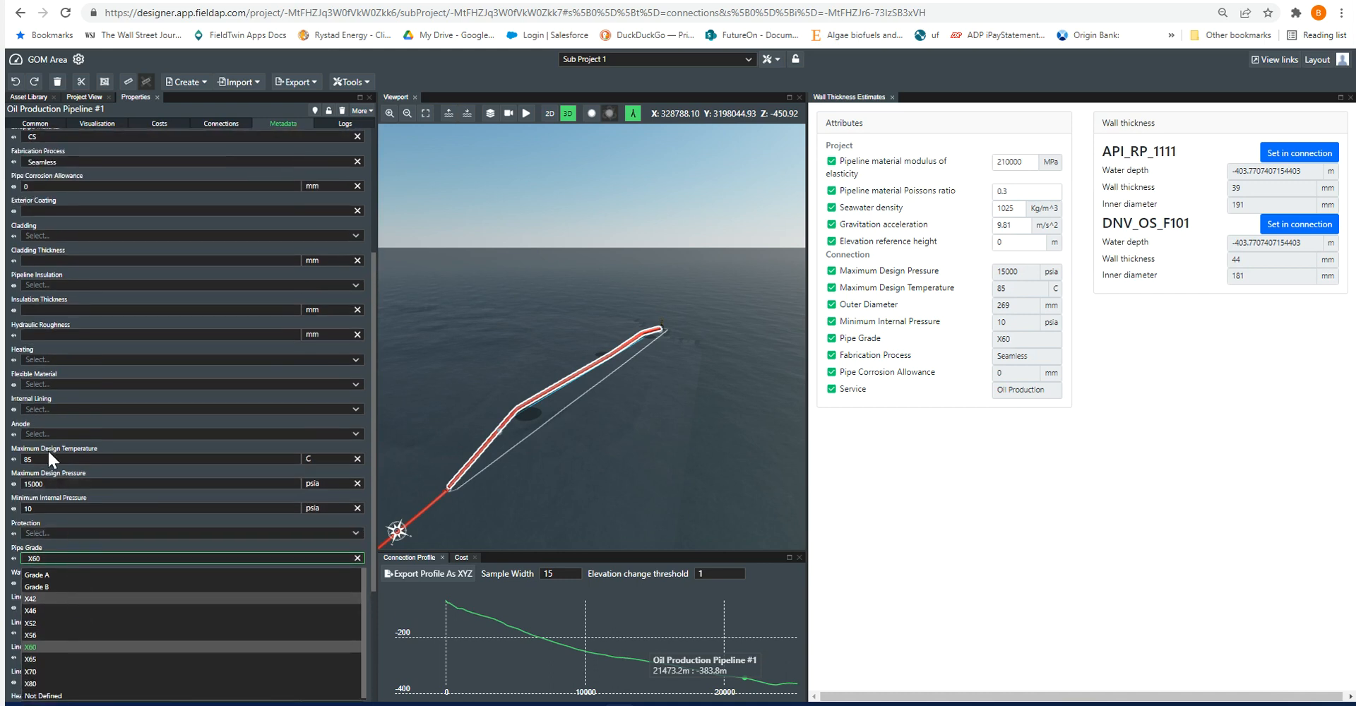
click(48, 459)
click(52, 484)
click(53, 460)
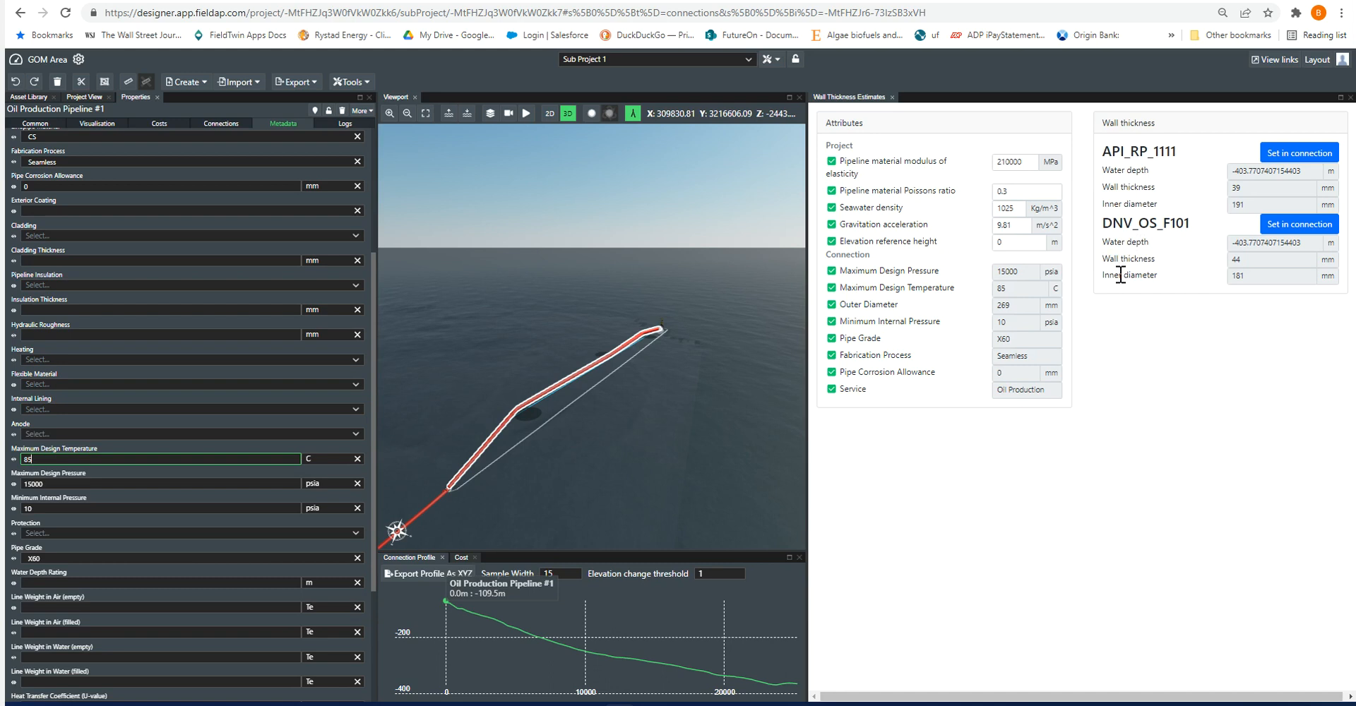
Step: Compare the pipeline's Outer Diameter metadata with the Wall Thickness Estimates attributes and examine the water depth for both design codes
scroll(234, 350, up, 5)
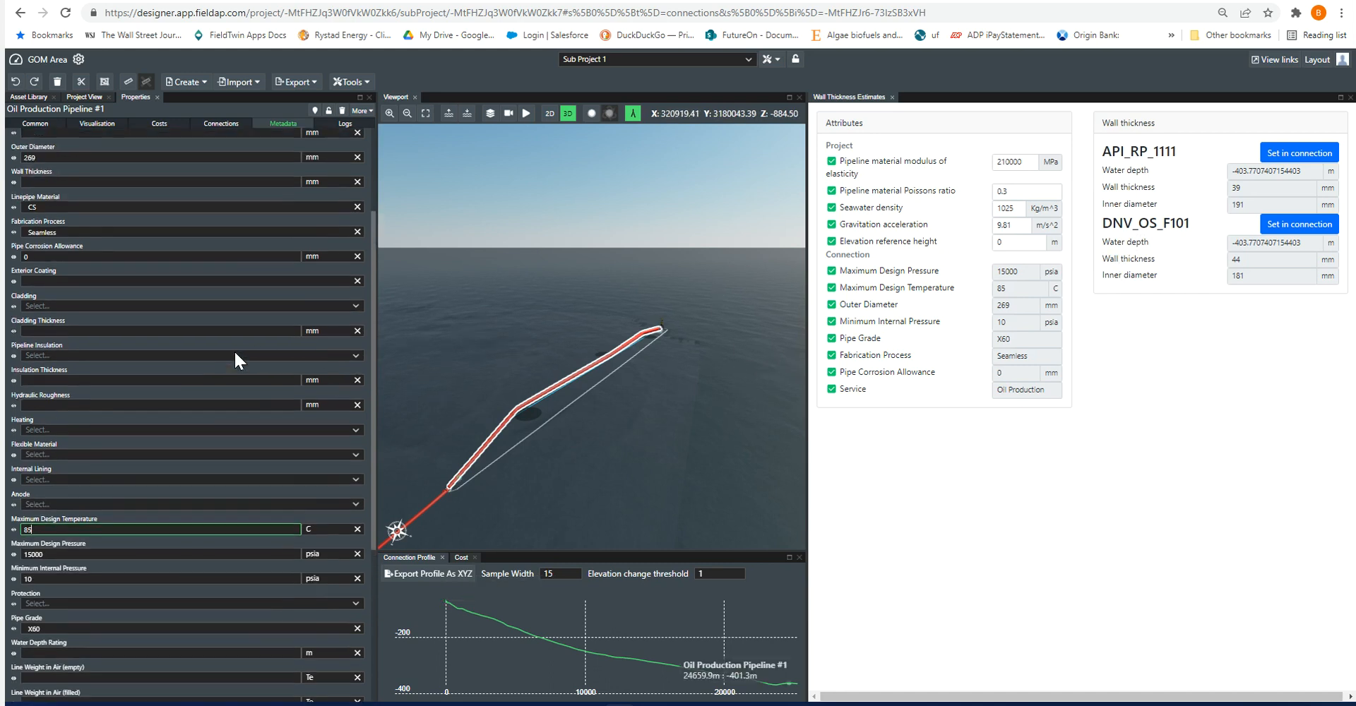
click(59, 299)
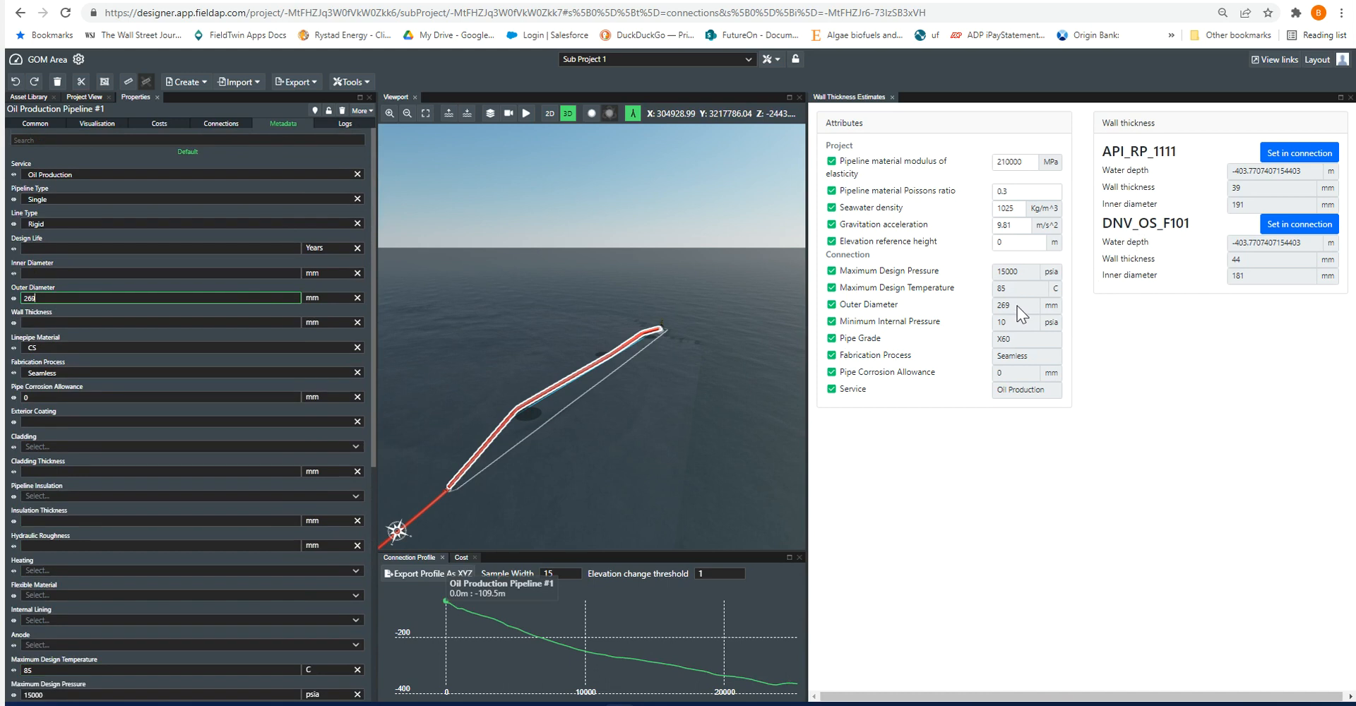
click(1027, 273)
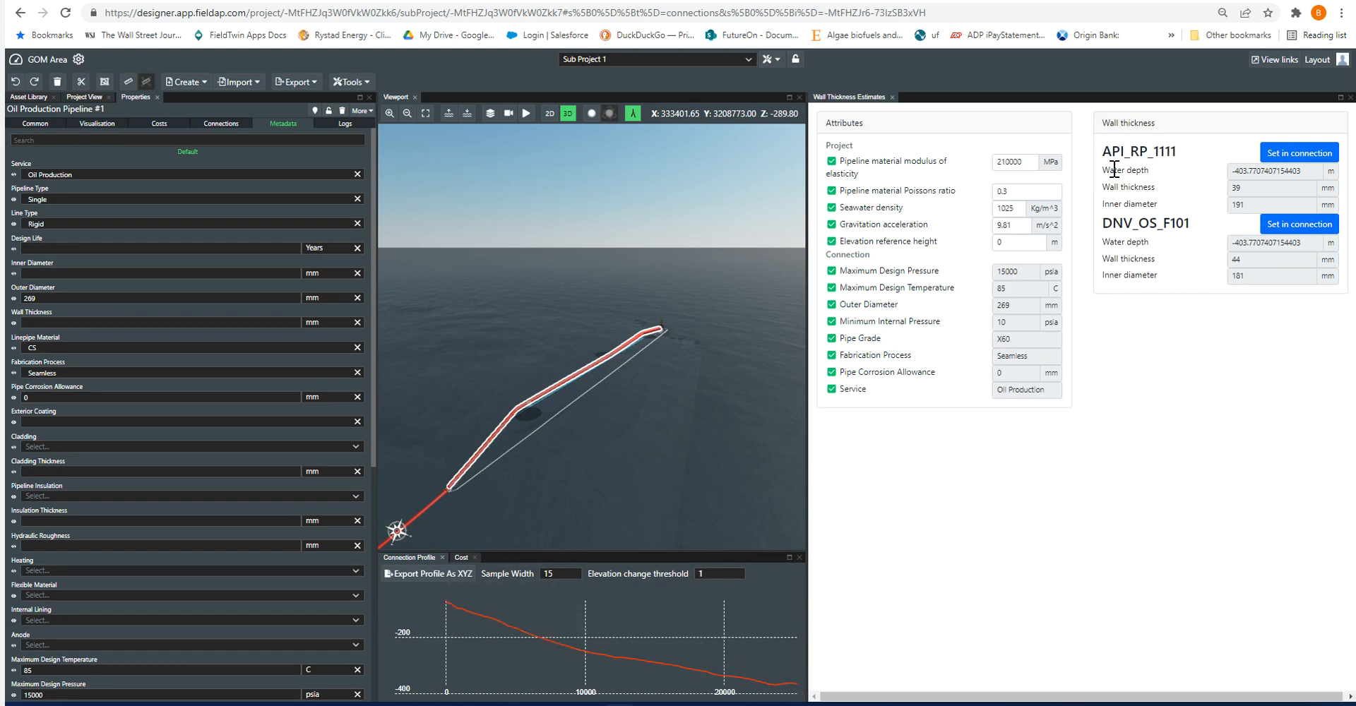
drag(1102, 170, 1154, 171)
drag(1102, 241, 1151, 242)
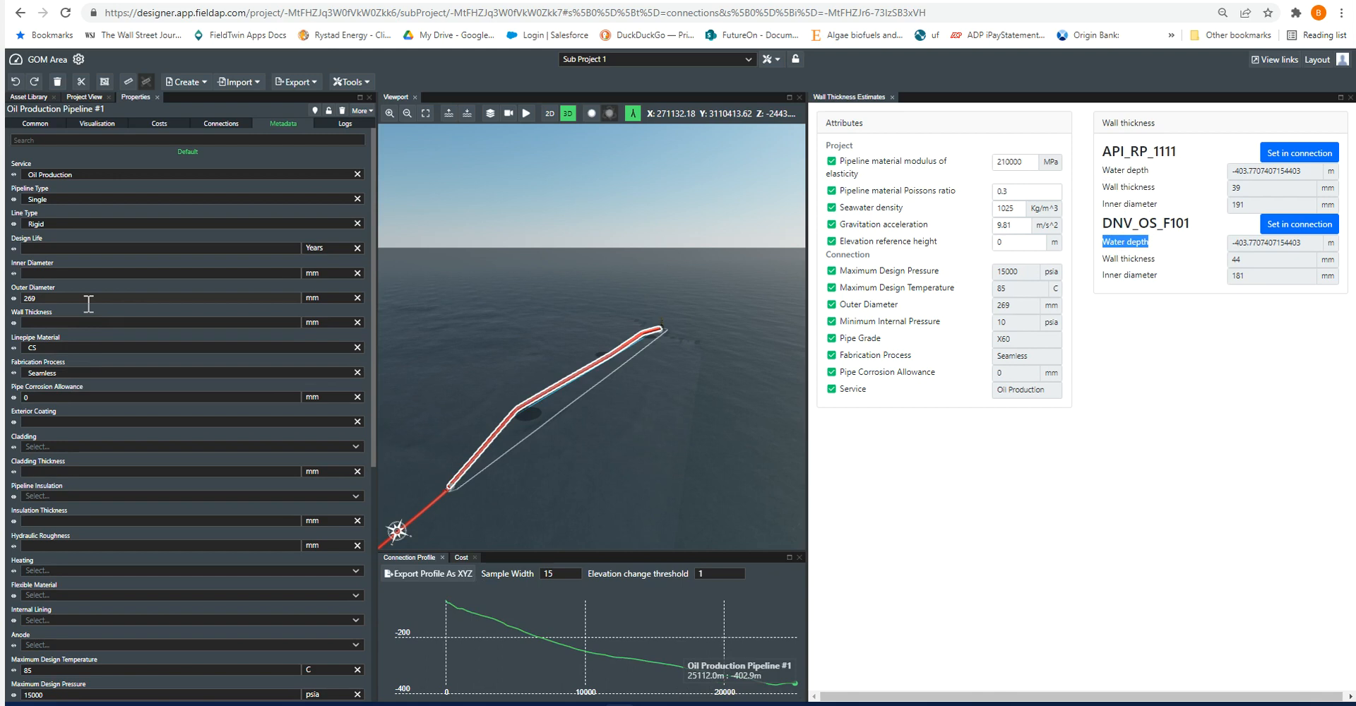
Step: Set the pipeline's Maximum Design Temperature to 135 °C
scroll(85, 306, down, 3)
click(51, 459)
double_click(27, 460)
text(3)
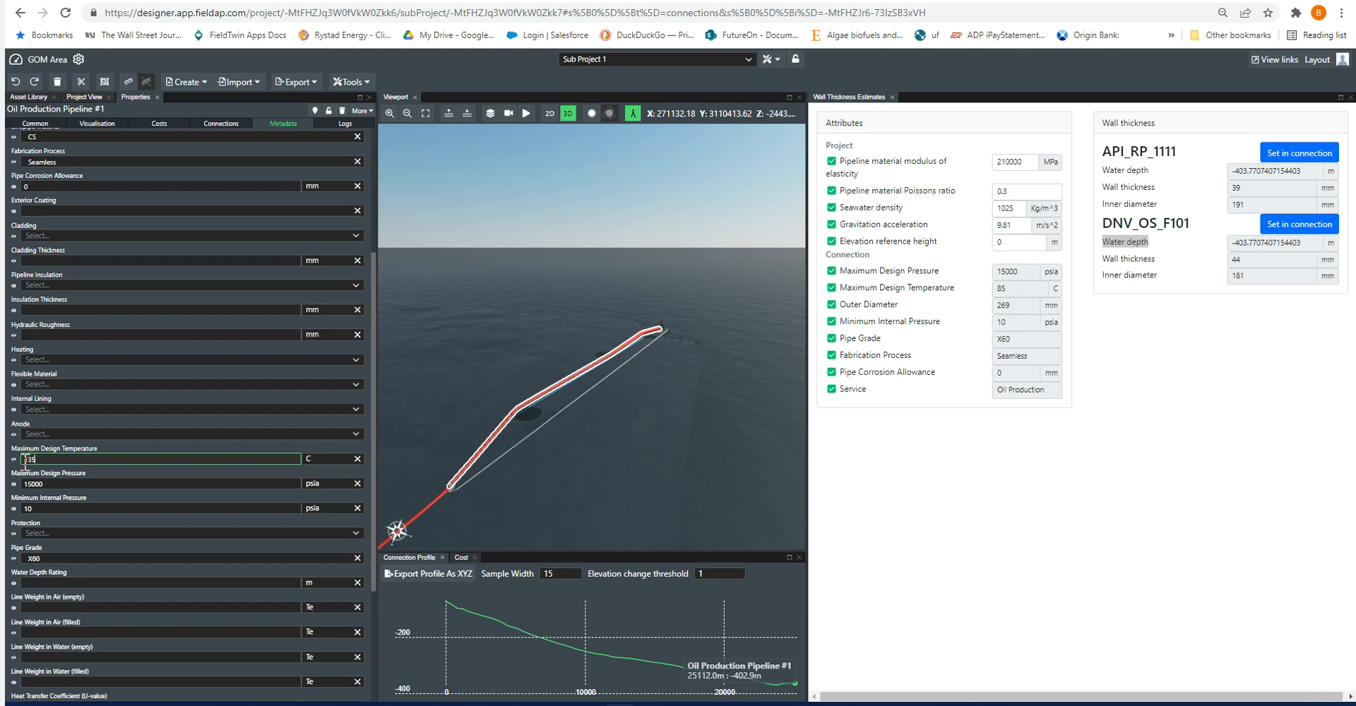
key(Return)
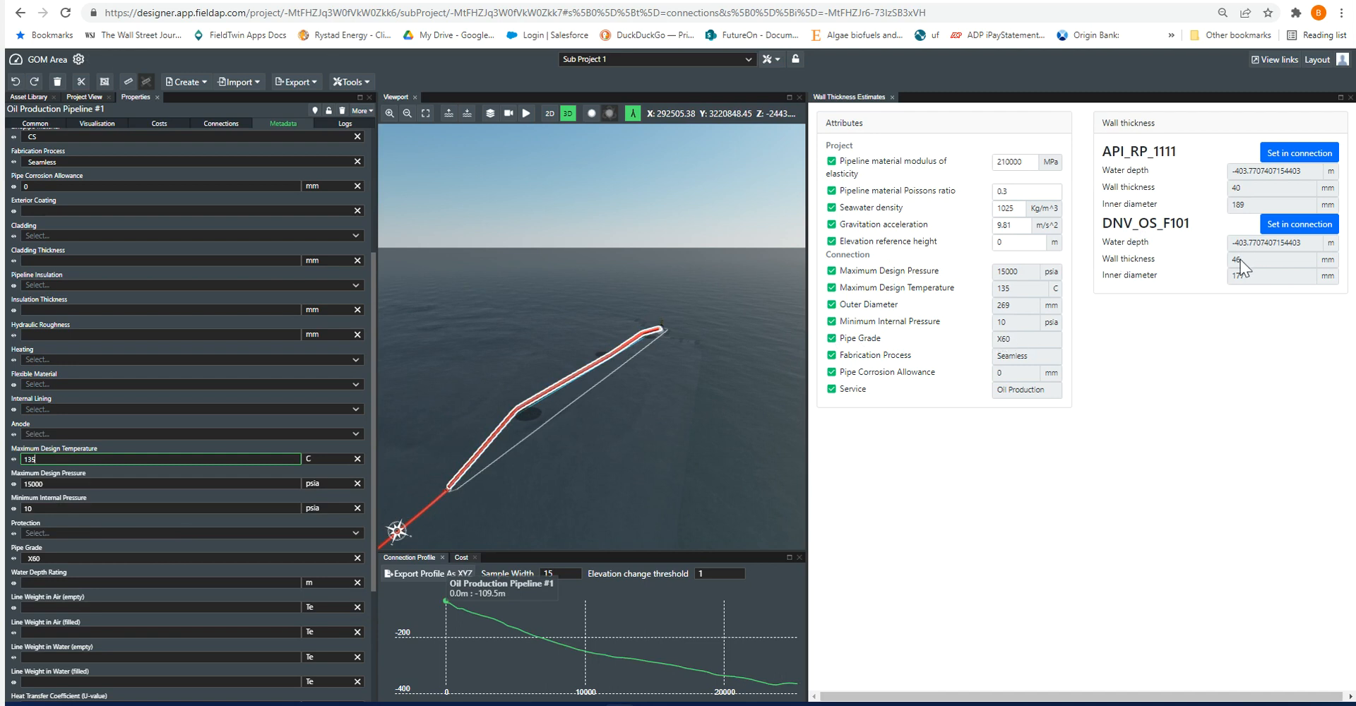
Step: Set the Maximum Design Temperature to 150 °C and check the recalculated wall thickness estimates
drag(58, 461, 21, 468)
text(1)
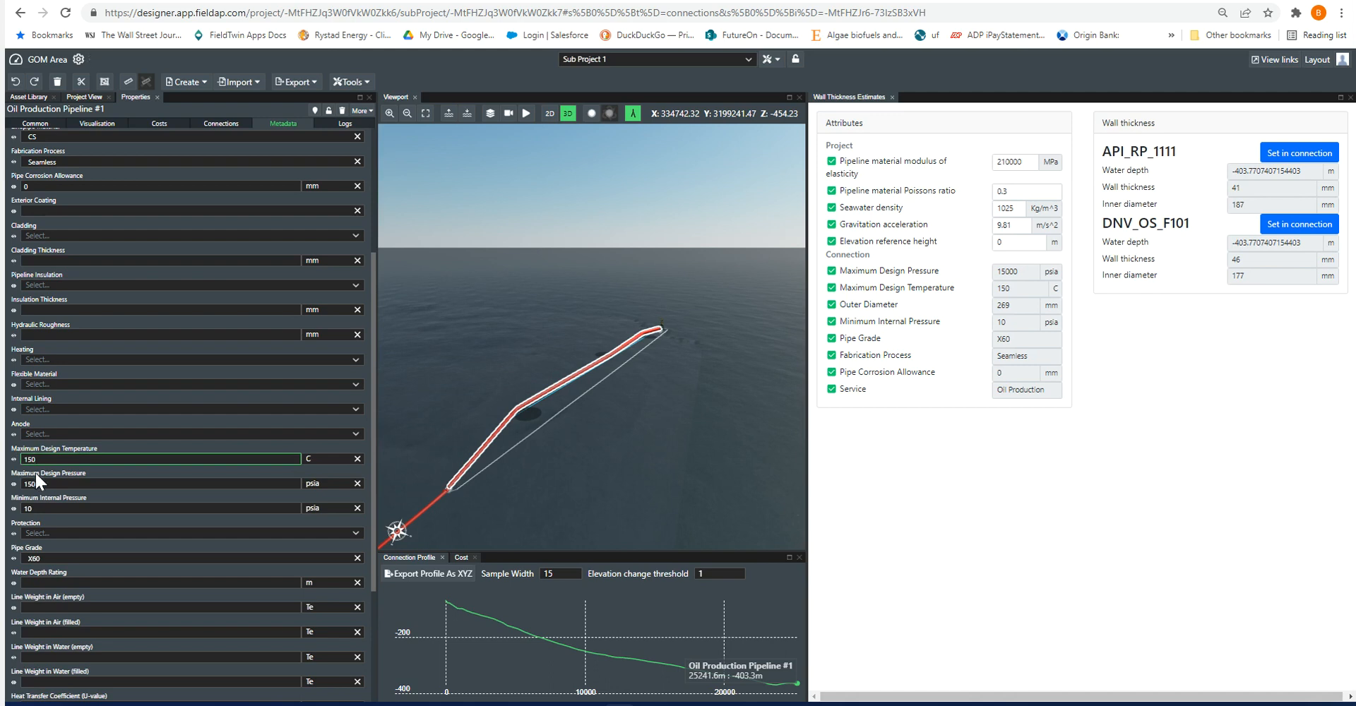
click(60, 485)
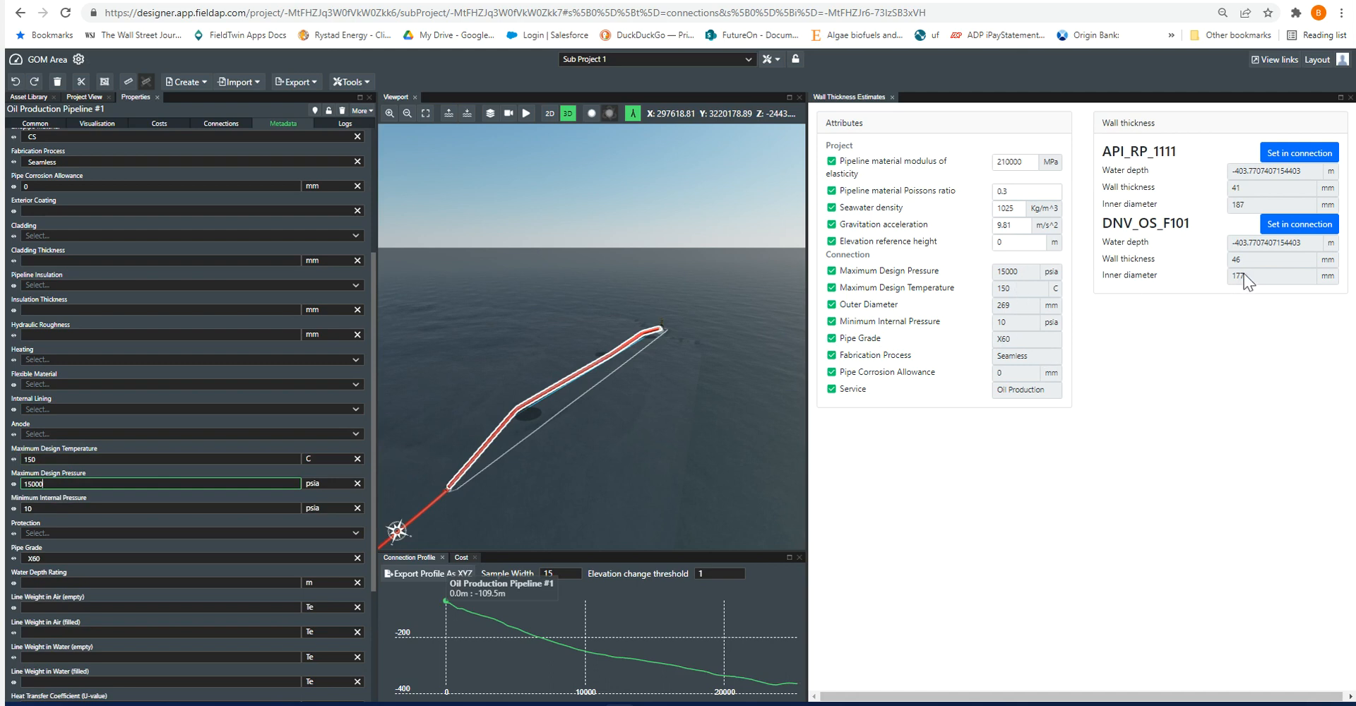
click(1284, 259)
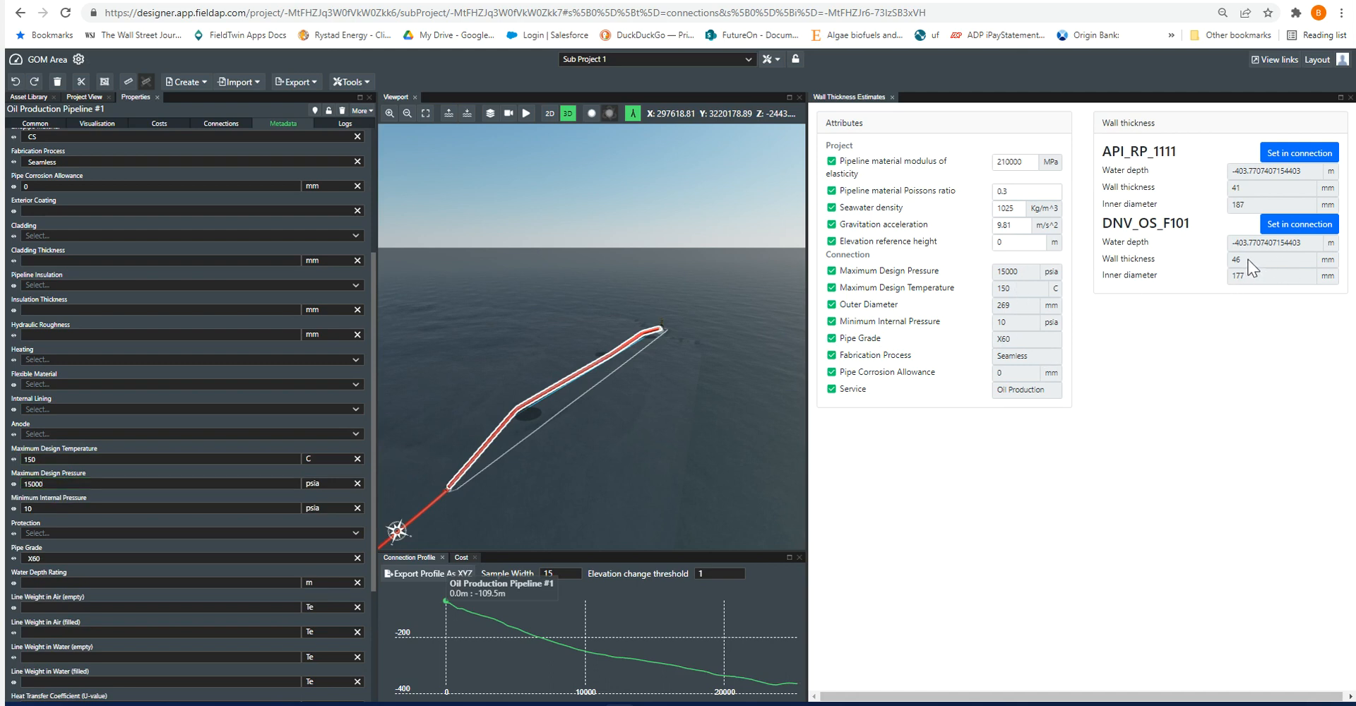
Step: Set the pipeline's Maximum Design Temperature to 175 °C
click(43, 460)
drag(42, 461, 14, 462)
text(17)
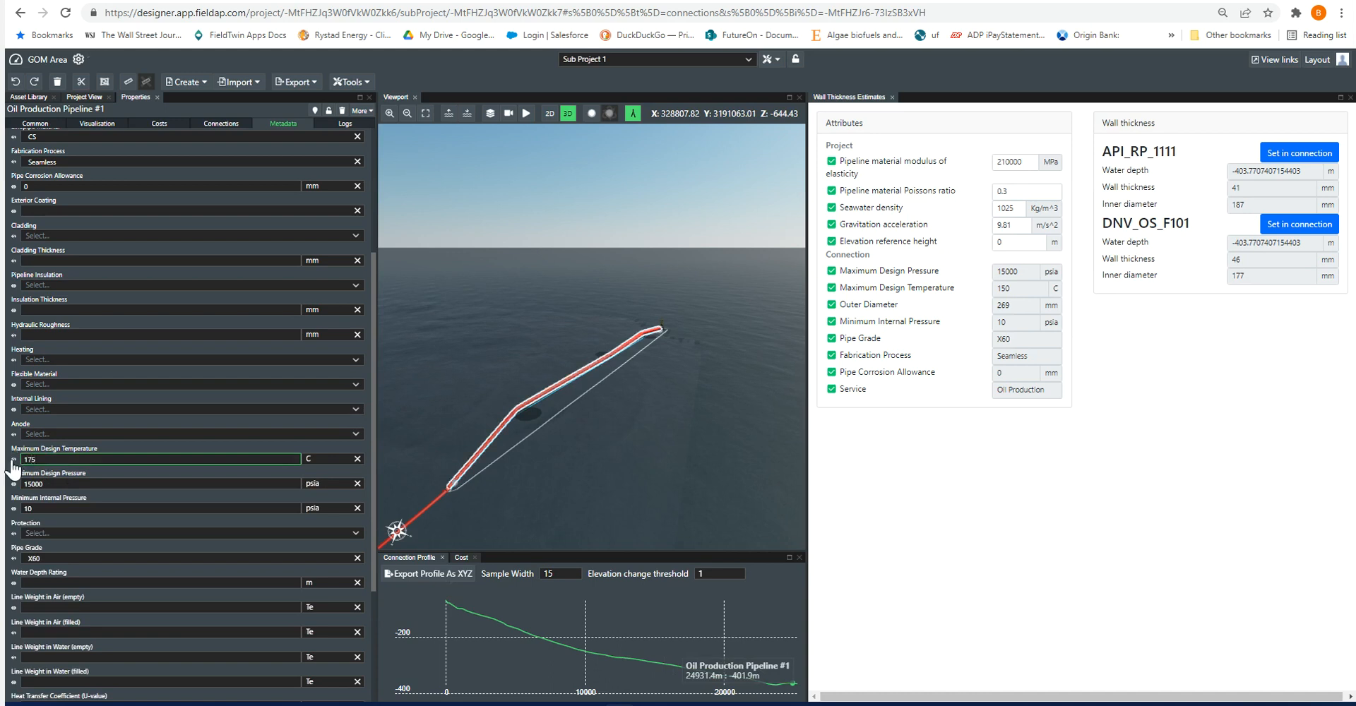
click(56, 484)
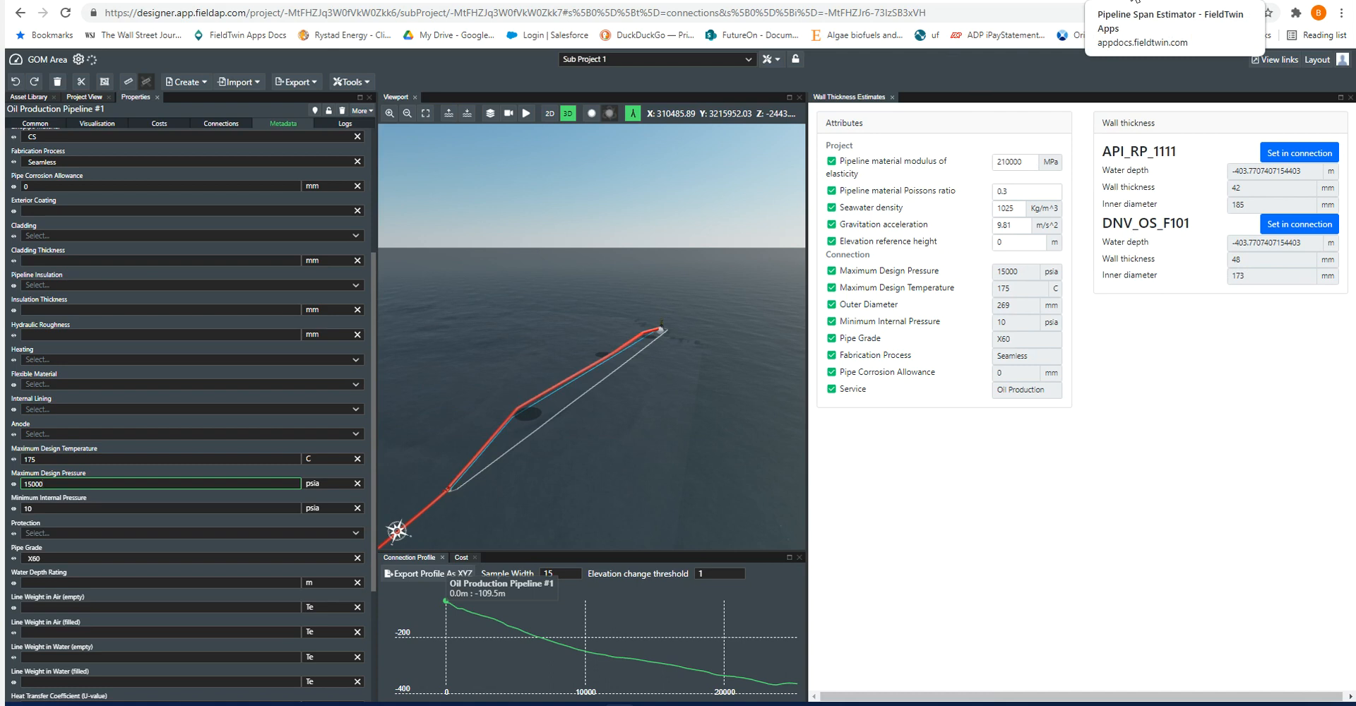
Step: Open the Wall Thickness Estimator guide in the FieldTwin Apps documentation and read its metadata requirements and project and connection input parameters
click(1135, 1)
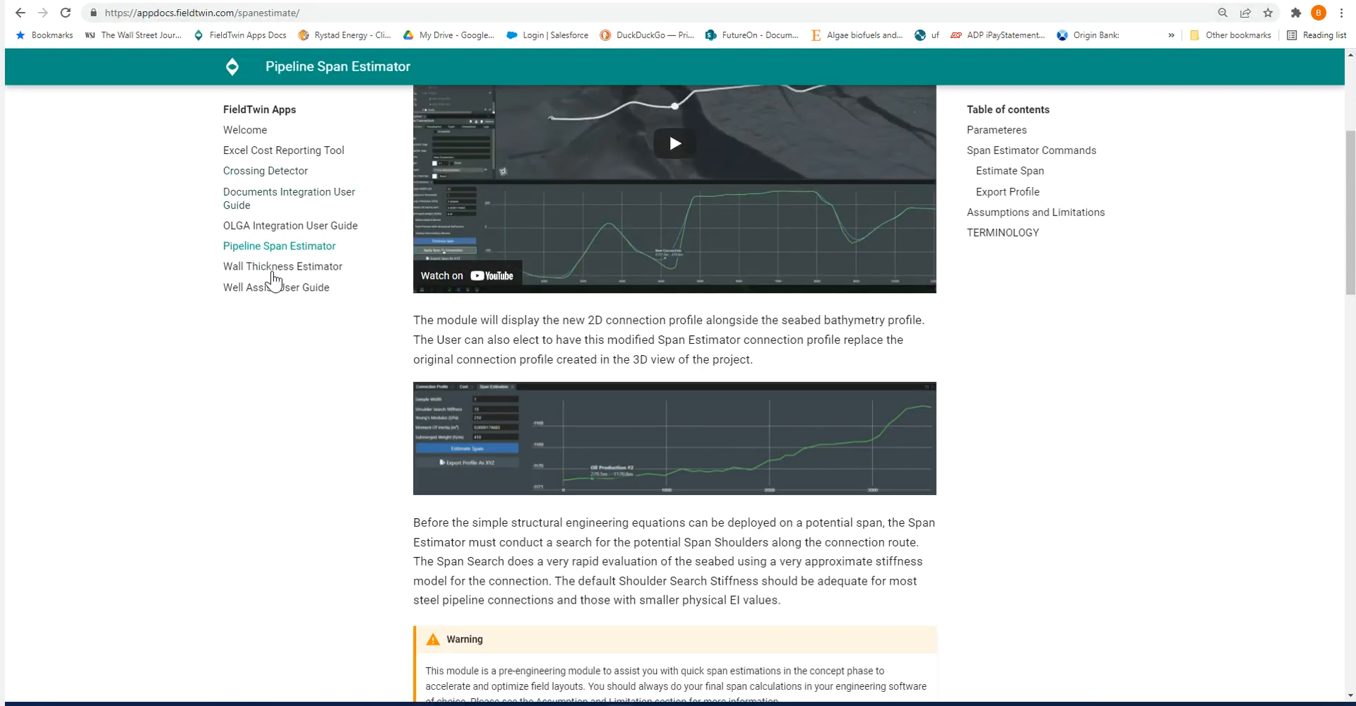
click(282, 272)
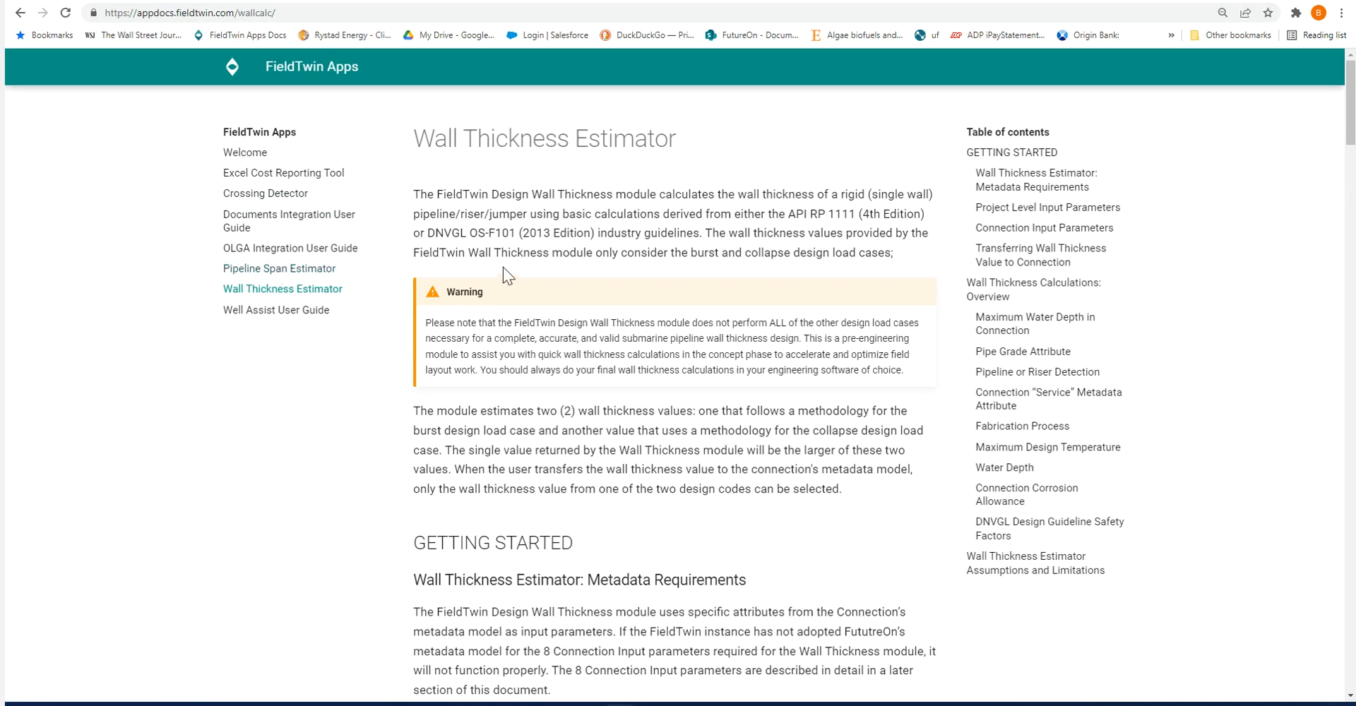
scroll(462, 287, down, 2)
scroll(463, 288, up, 2)
scroll(464, 286, down, 2)
scroll(464, 286, down, 8)
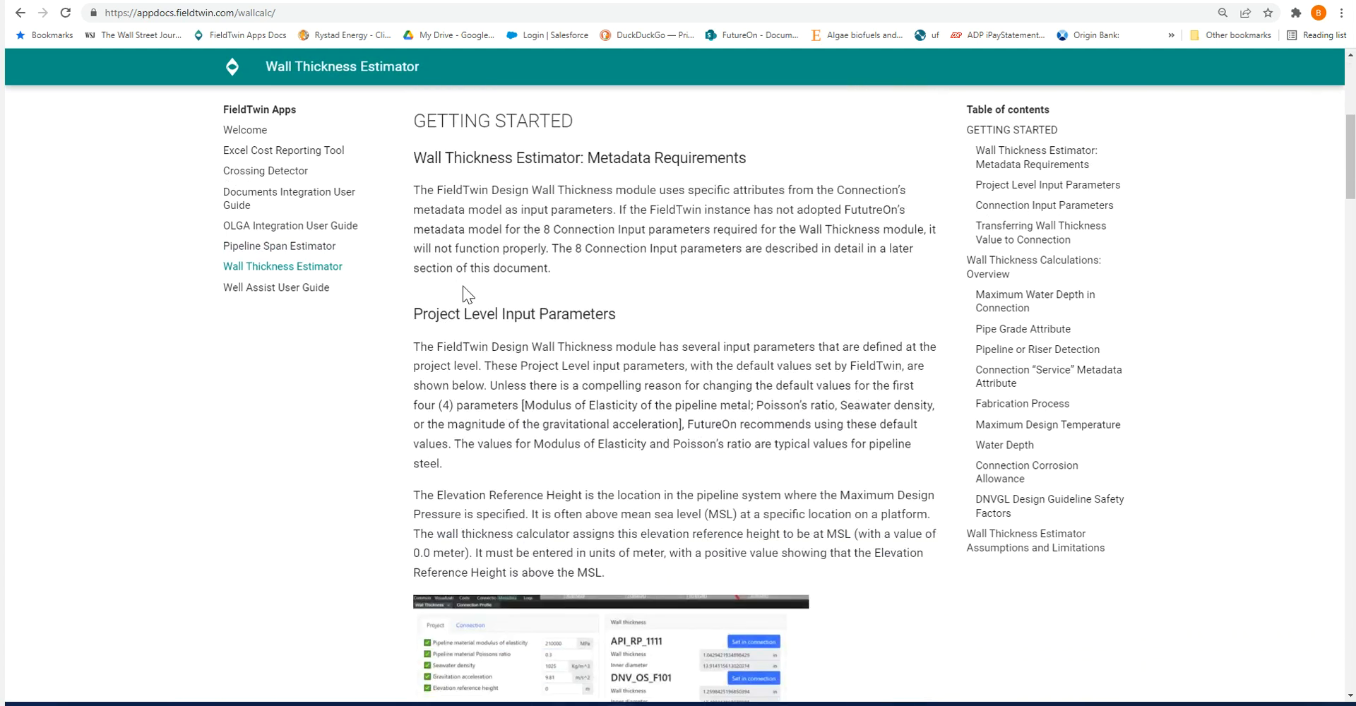
scroll(463, 291, down, 9)
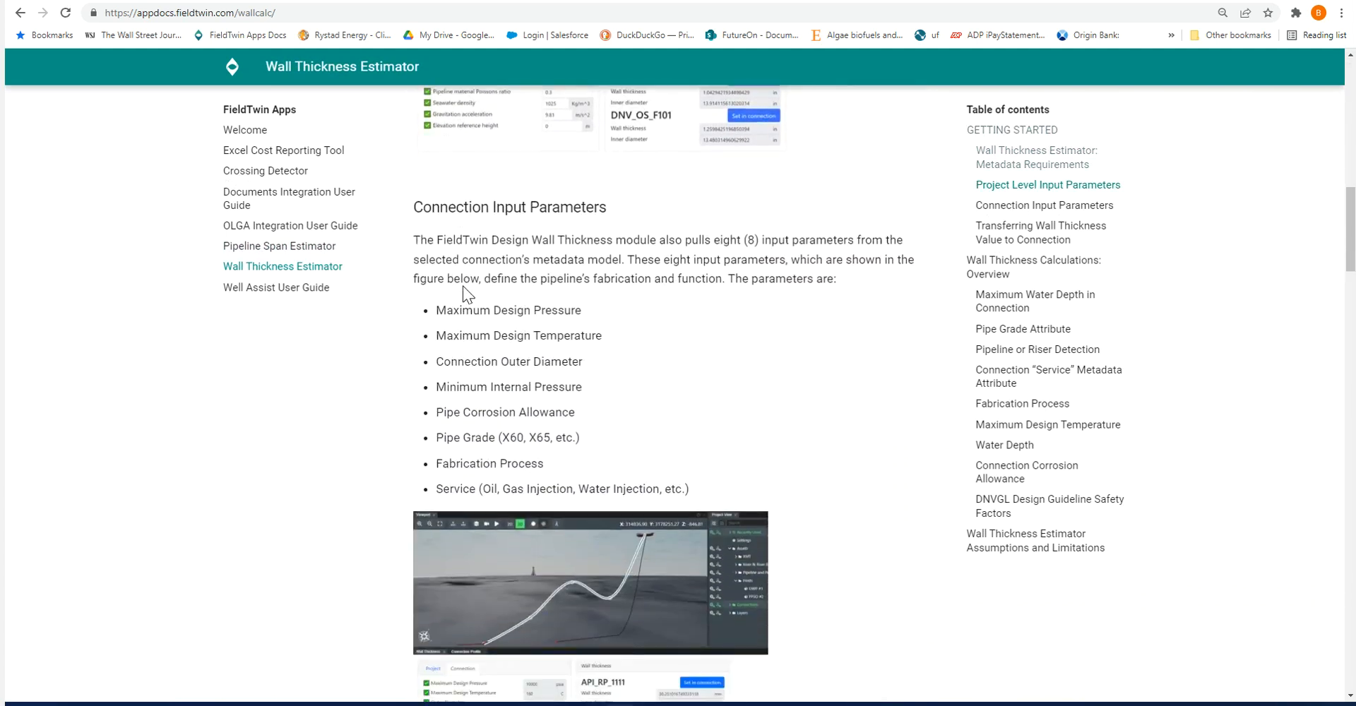
scroll(464, 286, down, 3)
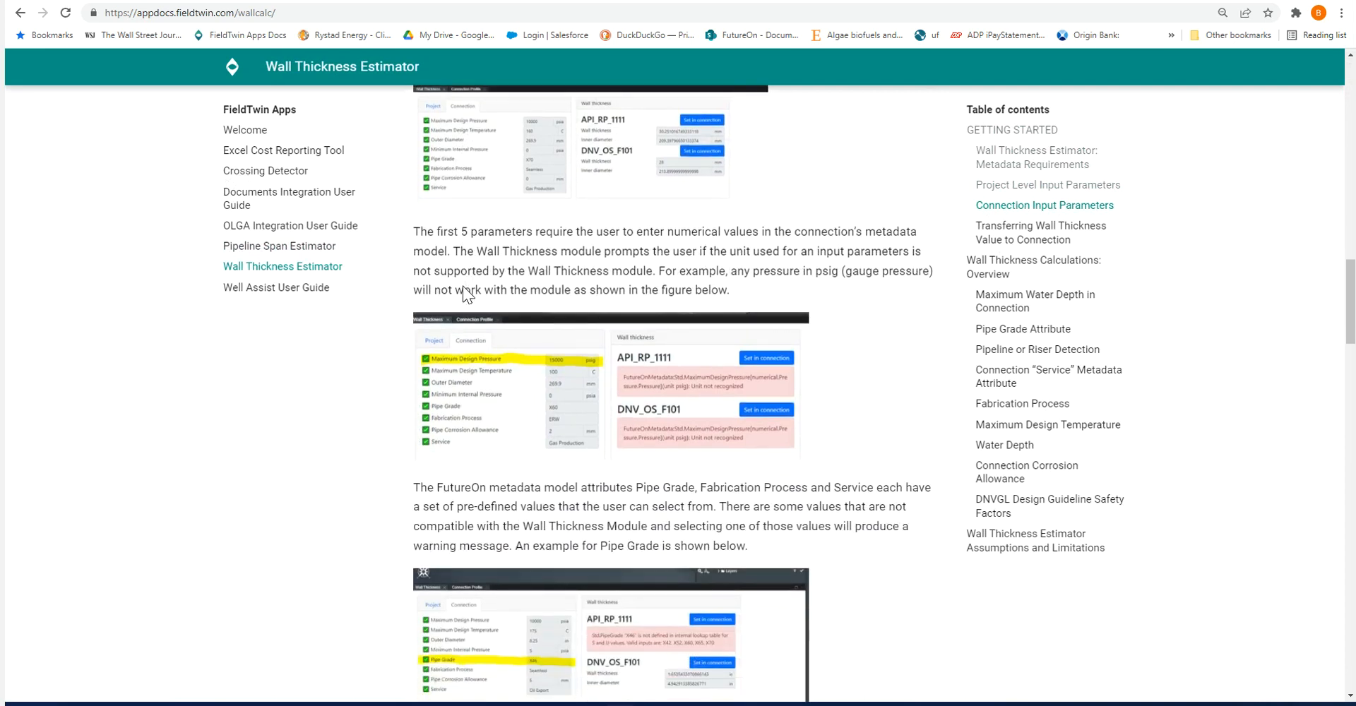
scroll(464, 295, down, 2)
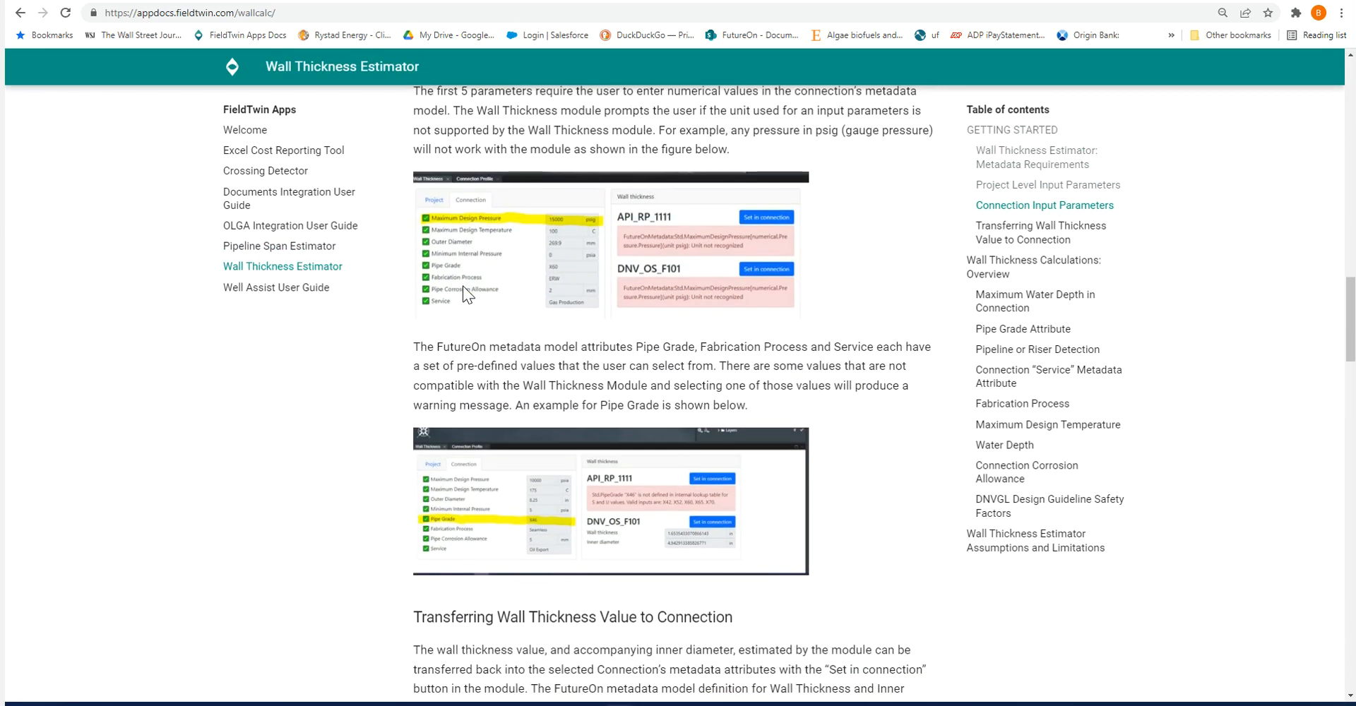
Step: Skim the rest of the Wall Thickness Estimator guide, including the water depth, pipe grade, riser detection and Service attribute sections
scroll(464, 291, down, 5)
scroll(464, 286, down, 7)
scroll(464, 286, down, 9)
scroll(464, 286, down, 8)
scroll(464, 286, down, 7)
scroll(464, 286, up, 20)
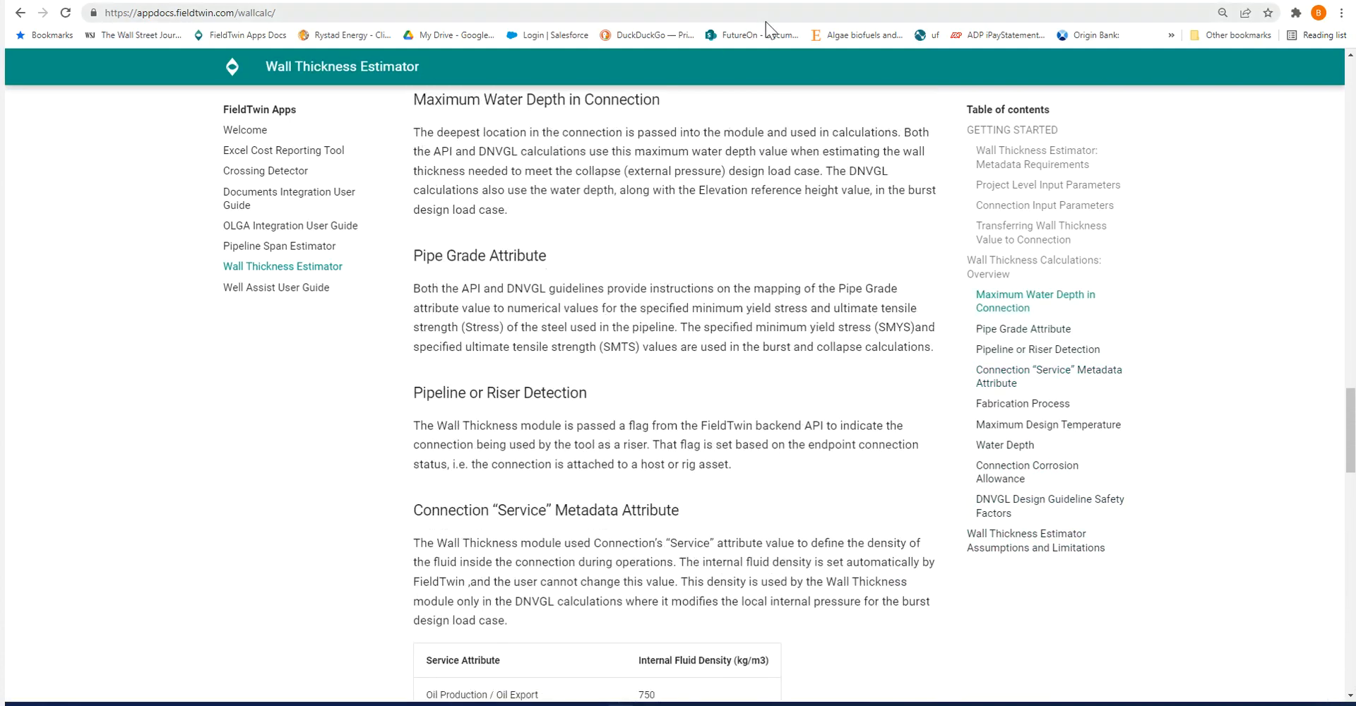
Step: Return to the GOM Area project and set the Outer Diameter of Oil Production Pipeline #1 to 10.625 in
click(900, 1)
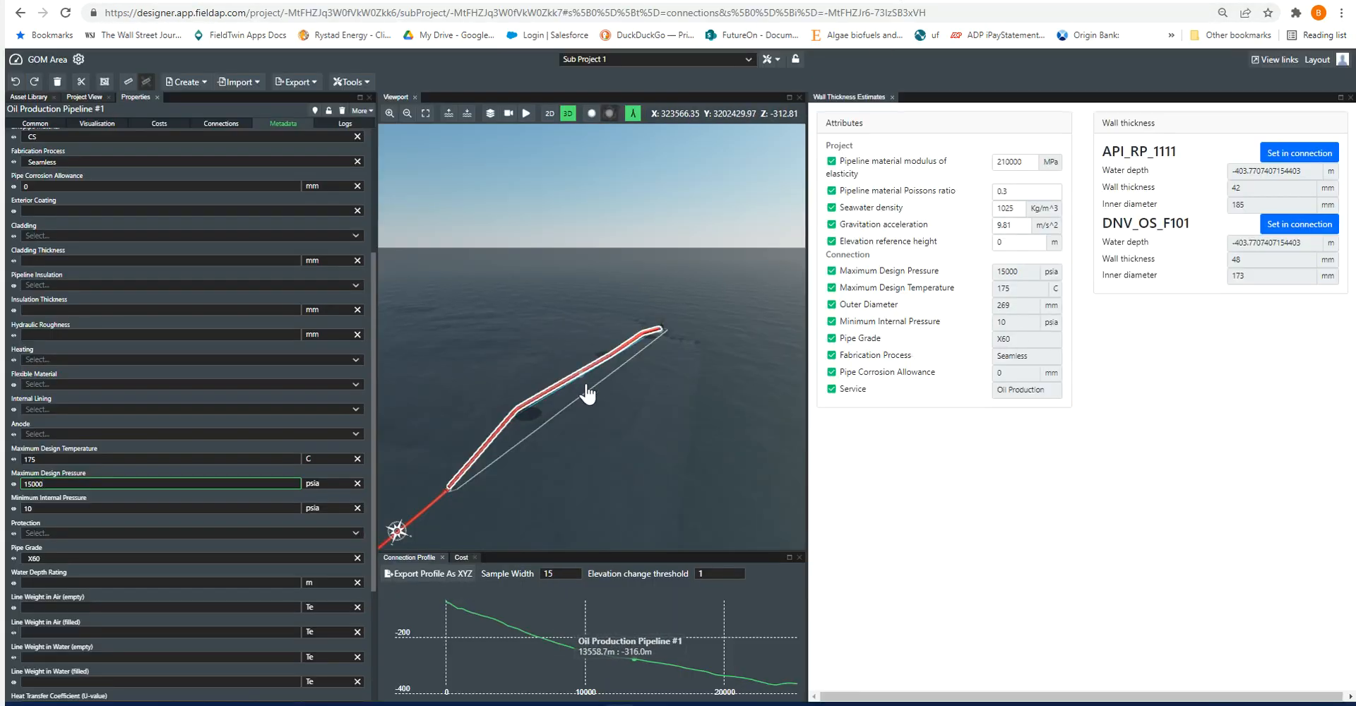
drag(575, 384, 516, 338)
scroll(49, 280, up, 3)
drag(57, 299, 16, 292)
text(10)
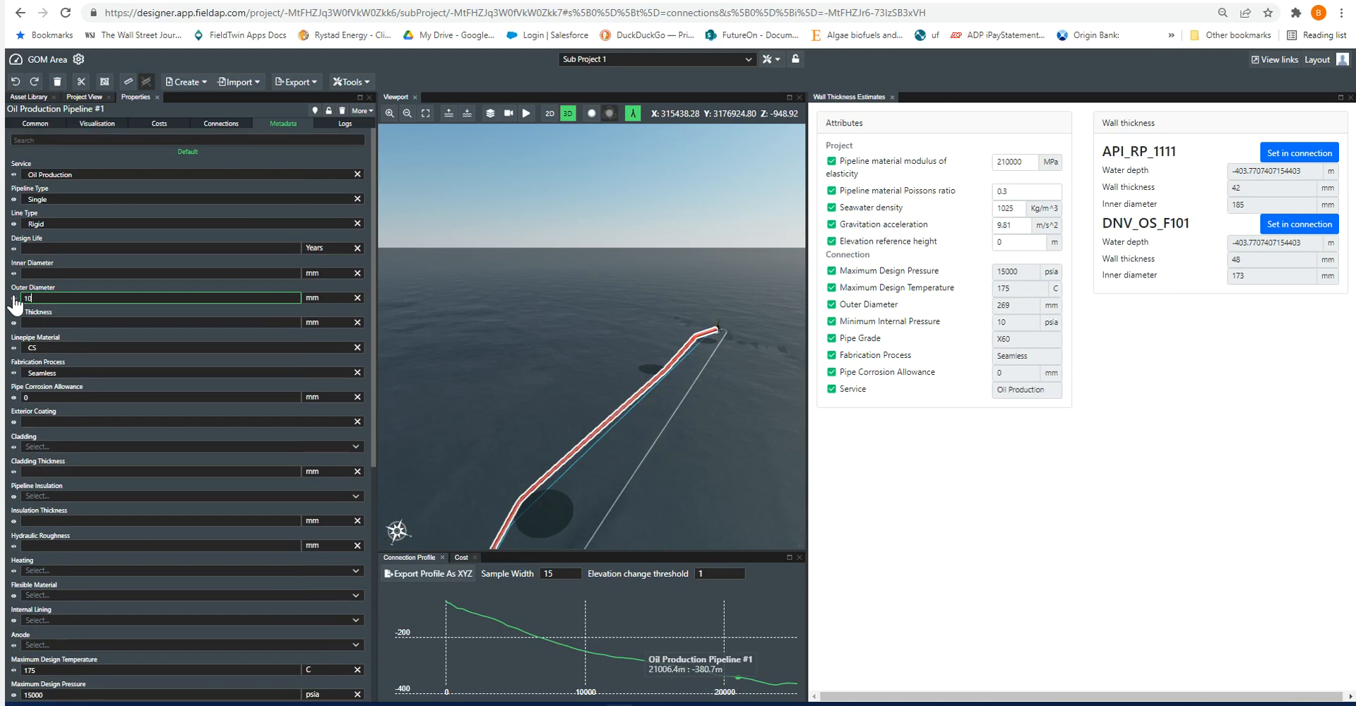
text(.625)
click(315, 298)
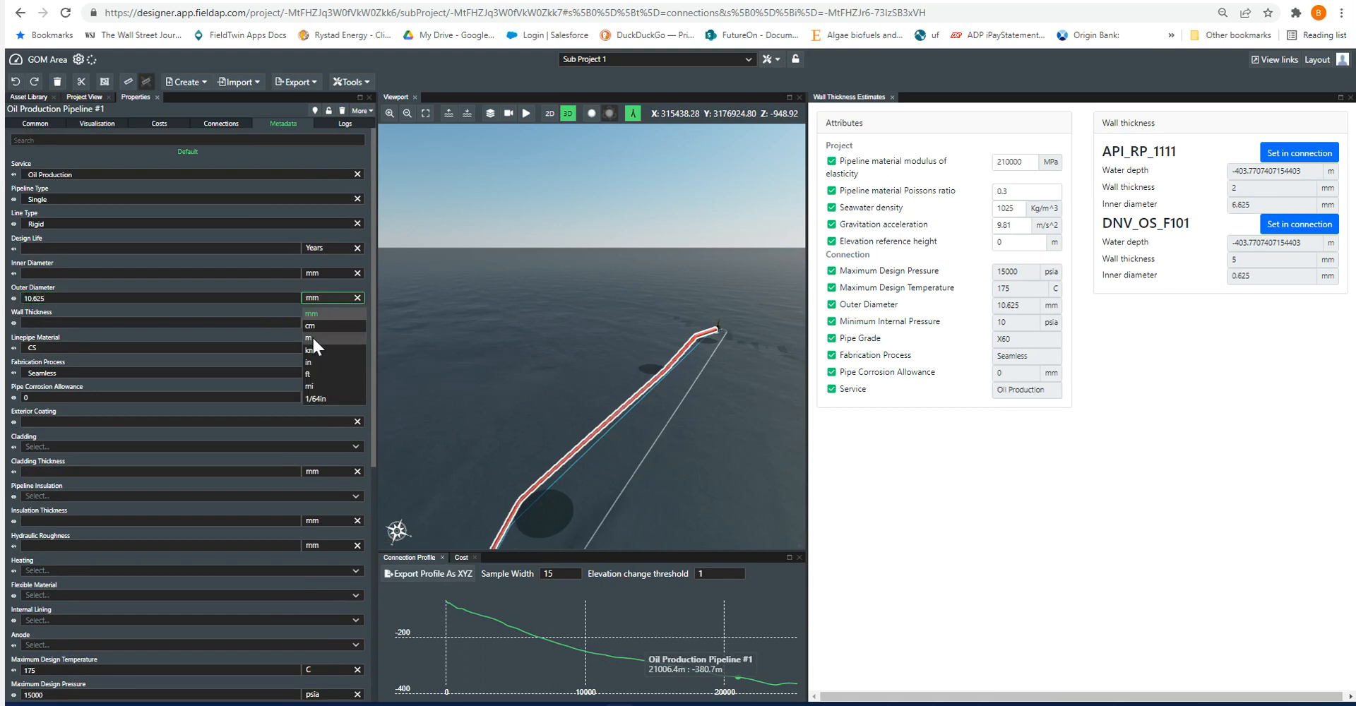
click(310, 361)
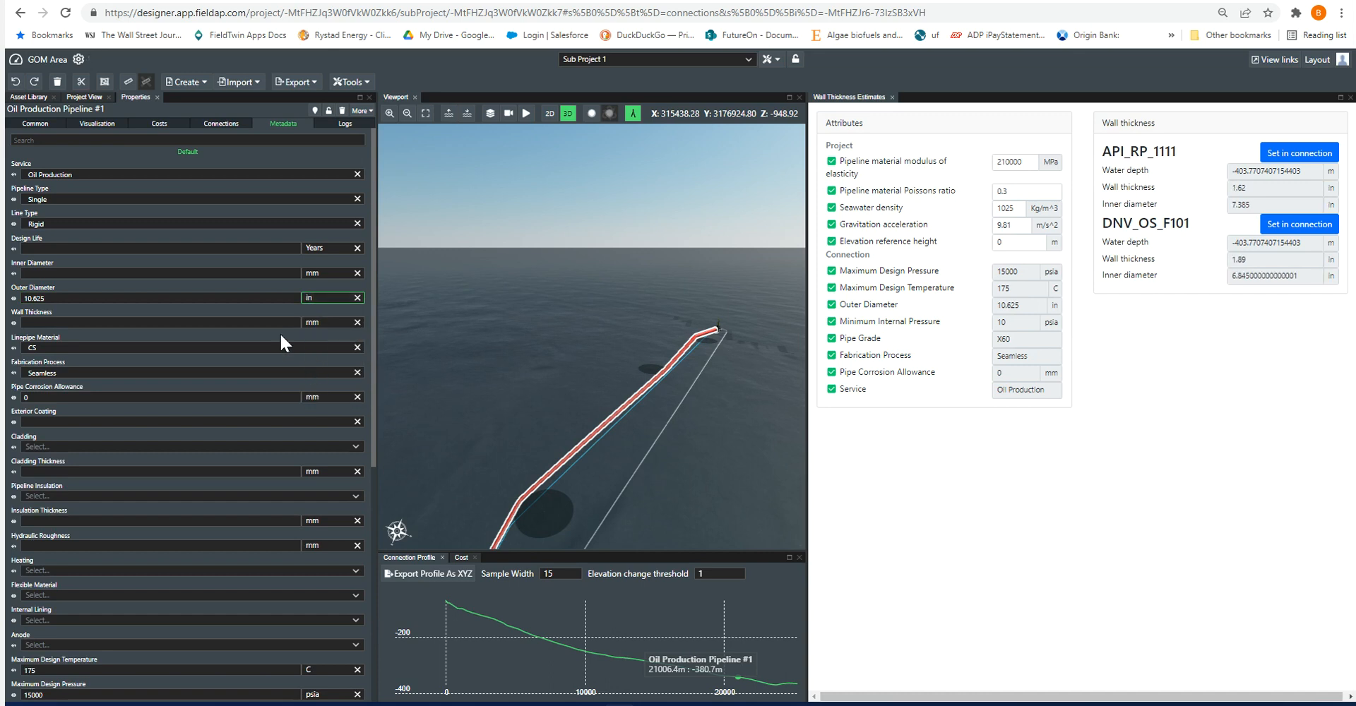
click(231, 298)
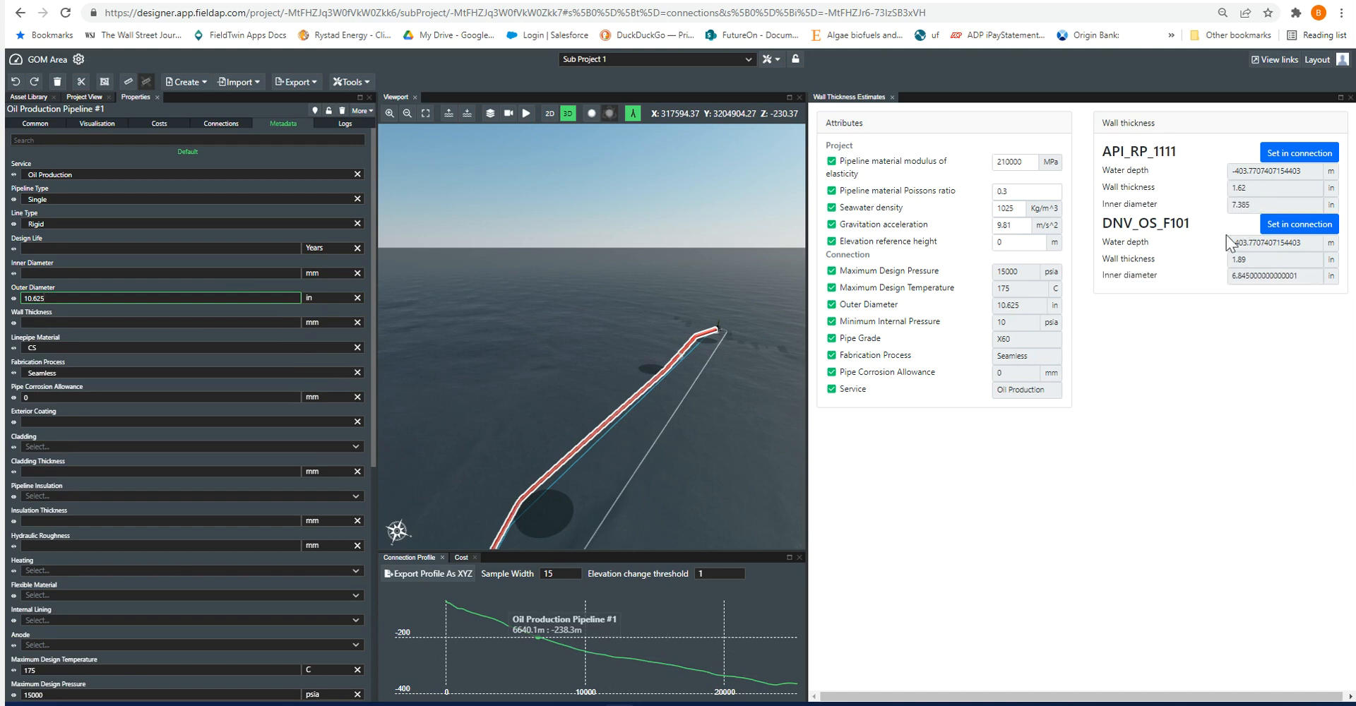
click(1299, 234)
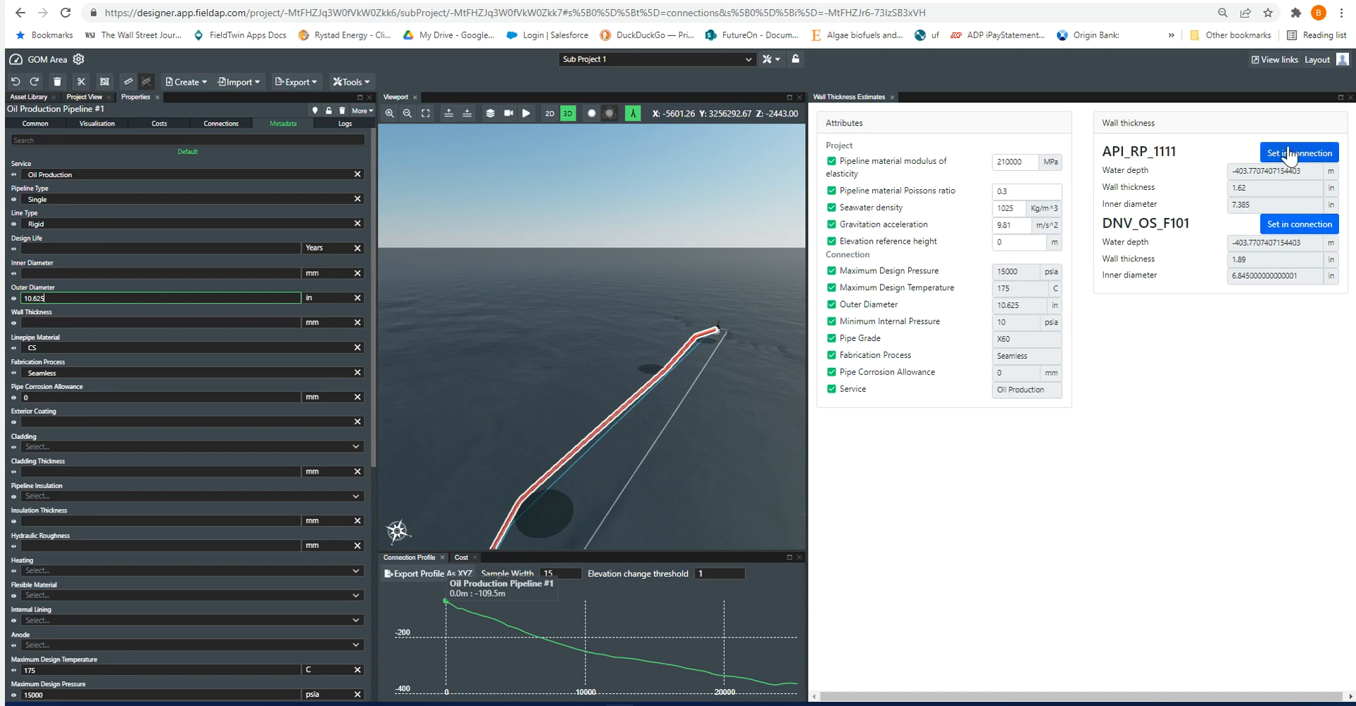
Step: Apply the DNV_OS_F101 estimate to Oil Production Pipeline #1 and check its Wall Thickness and Inner Diameter metadata
click(1284, 227)
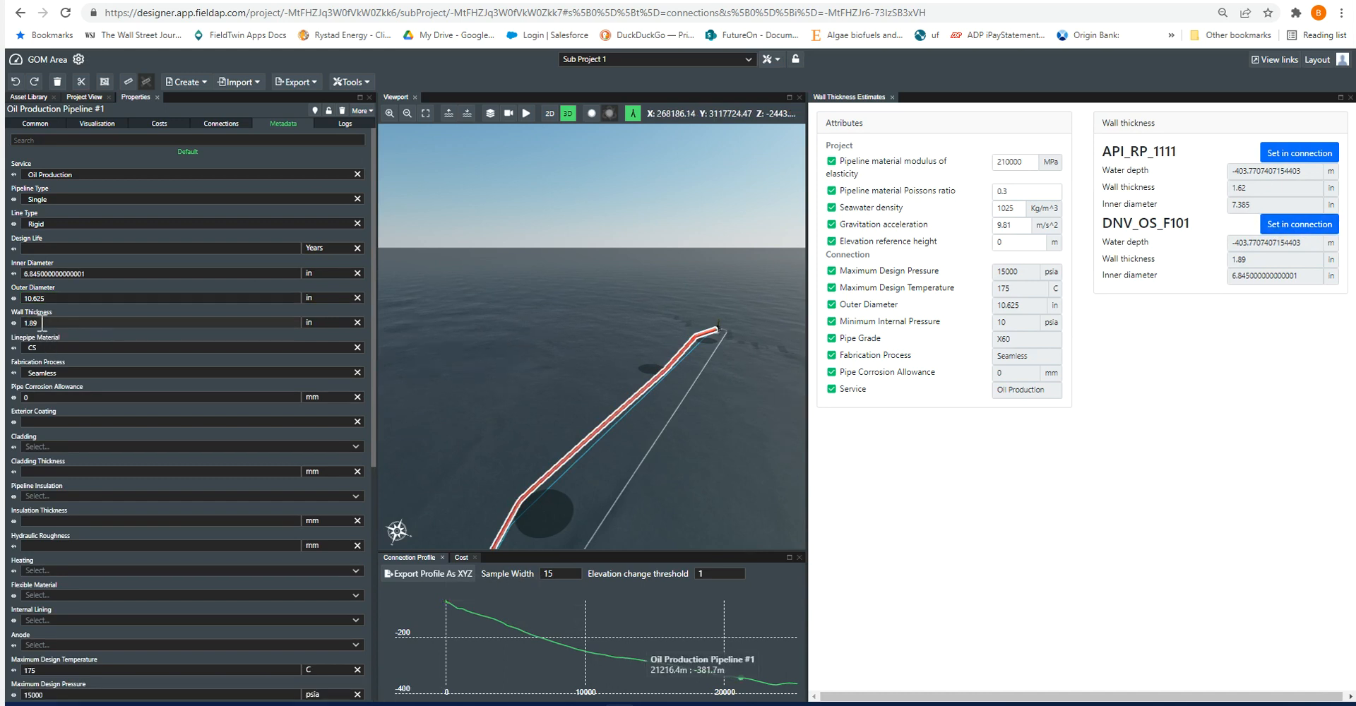
drag(43, 323, 29, 319)
drag(88, 273, 16, 273)
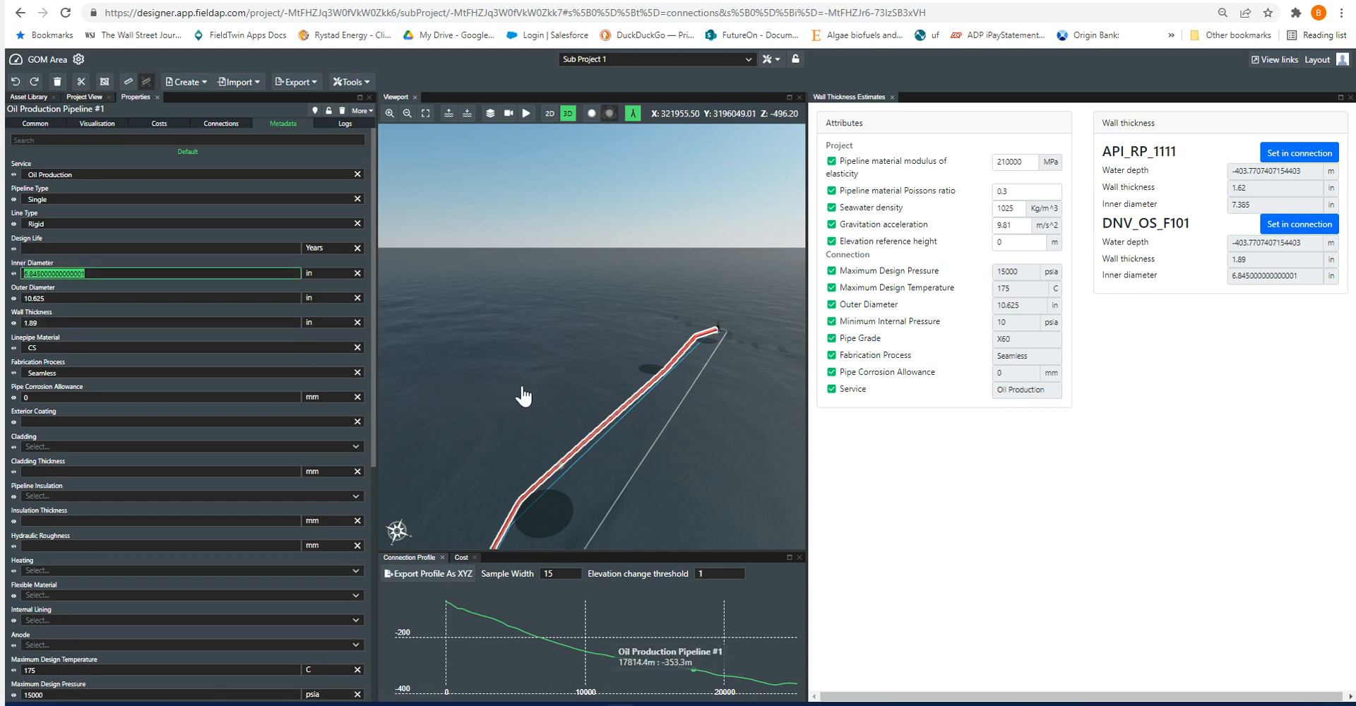
Step: Select Oil Production Jumper #1 between the end of the pipeline and the platform
scroll(678, 313, up, 3)
scroll(709, 326, up, 4)
click(754, 401)
right_drag(754, 401, 775, 390)
scroll(756, 390, up, 2)
scroll(775, 389, up, 2)
scroll(775, 390, up, 3)
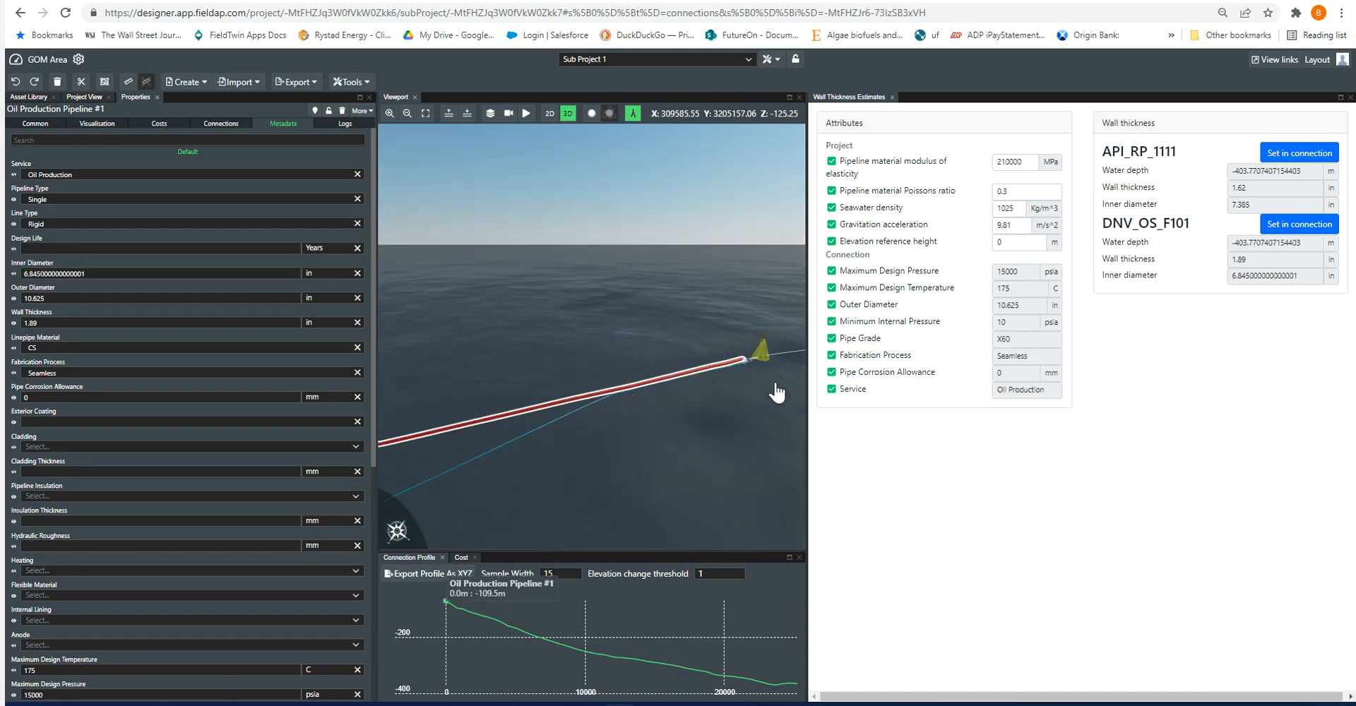
scroll(761, 394, up, 1)
drag(749, 401, 676, 488)
scroll(677, 415, up, 3)
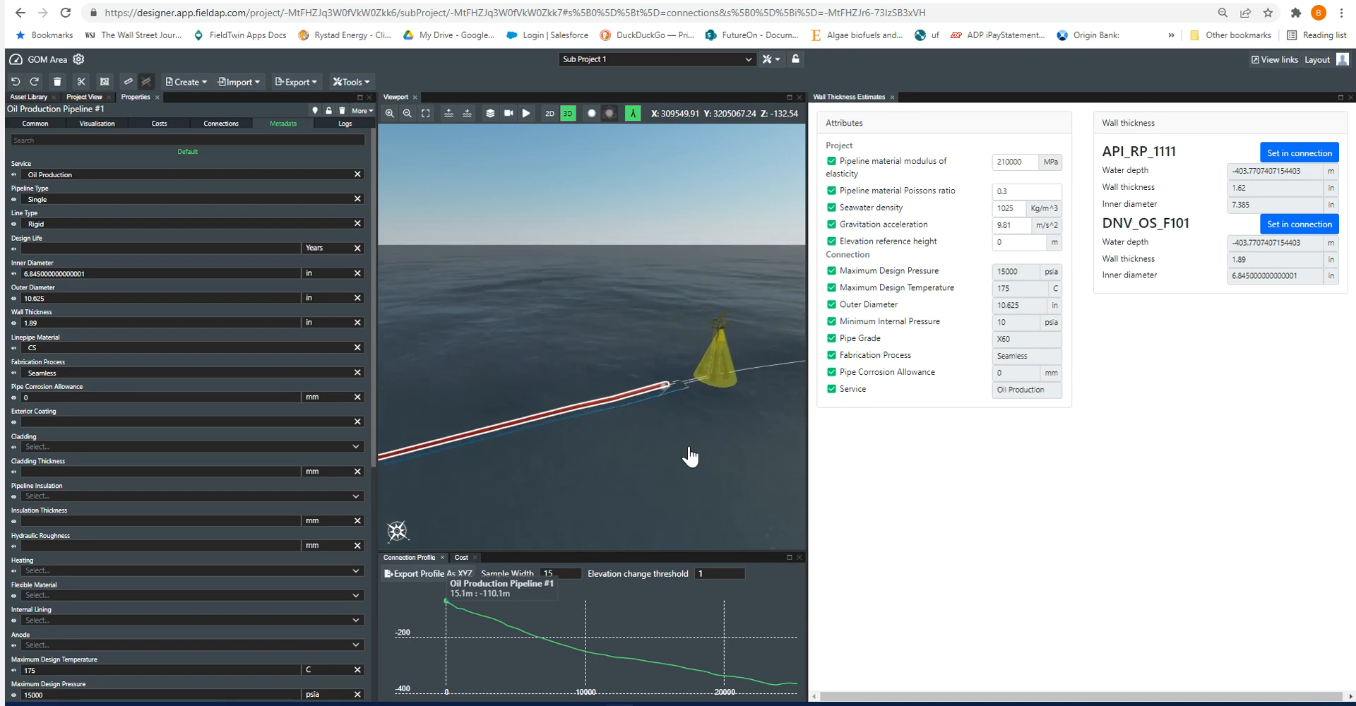
scroll(687, 430, up, 3)
scroll(679, 437, up, 5)
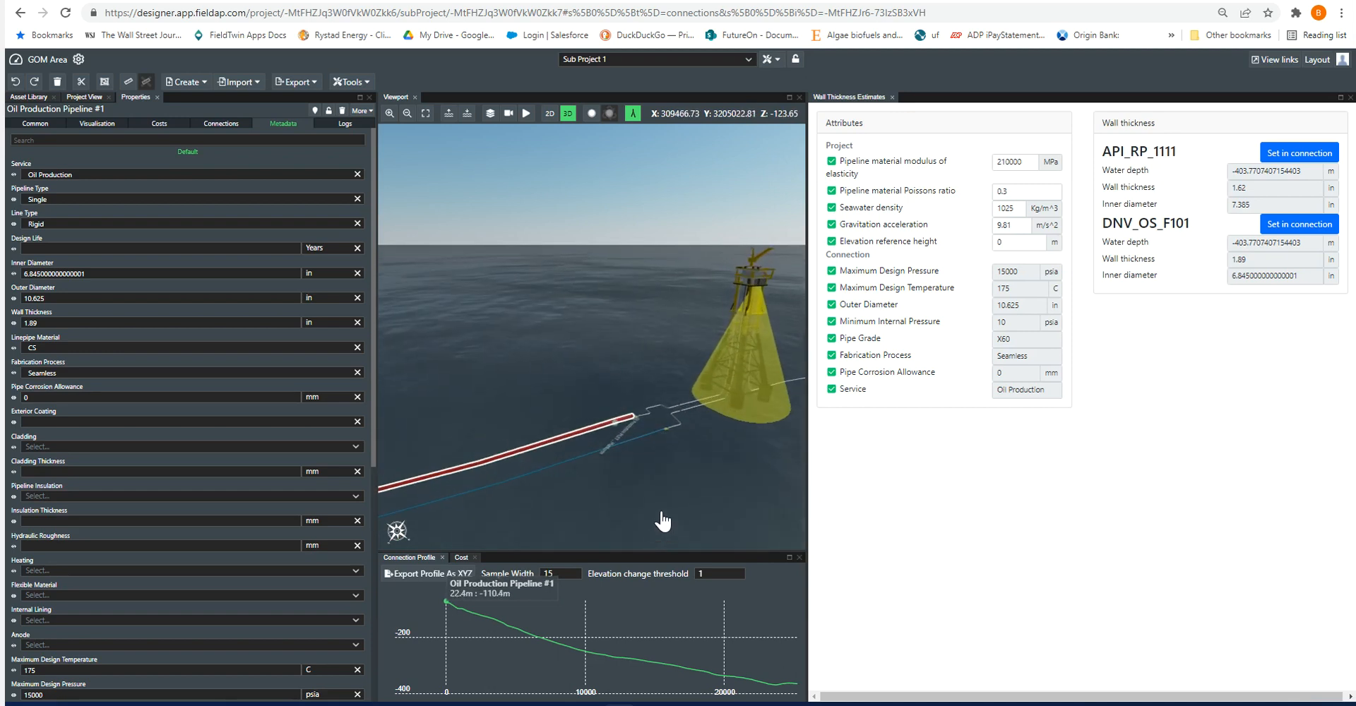
scroll(663, 484, up, 5)
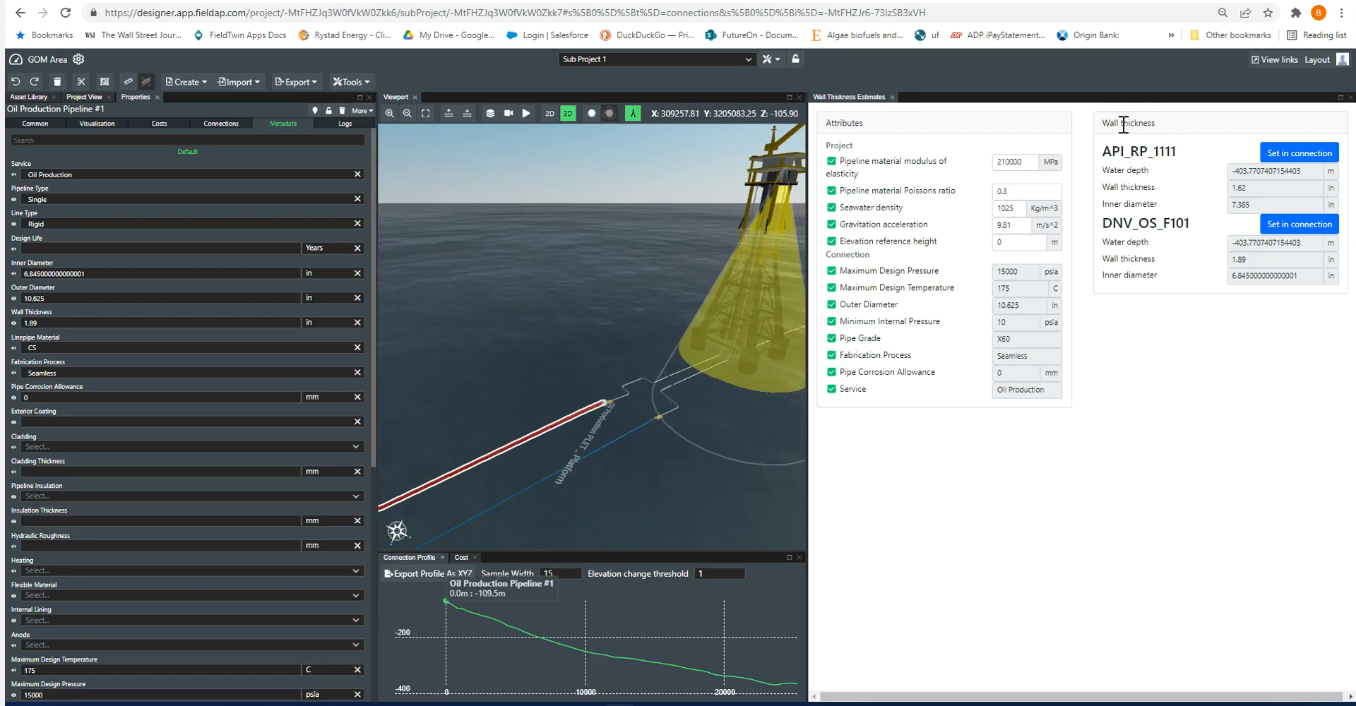
scroll(618, 397, up, 5)
scroll(627, 403, up, 5)
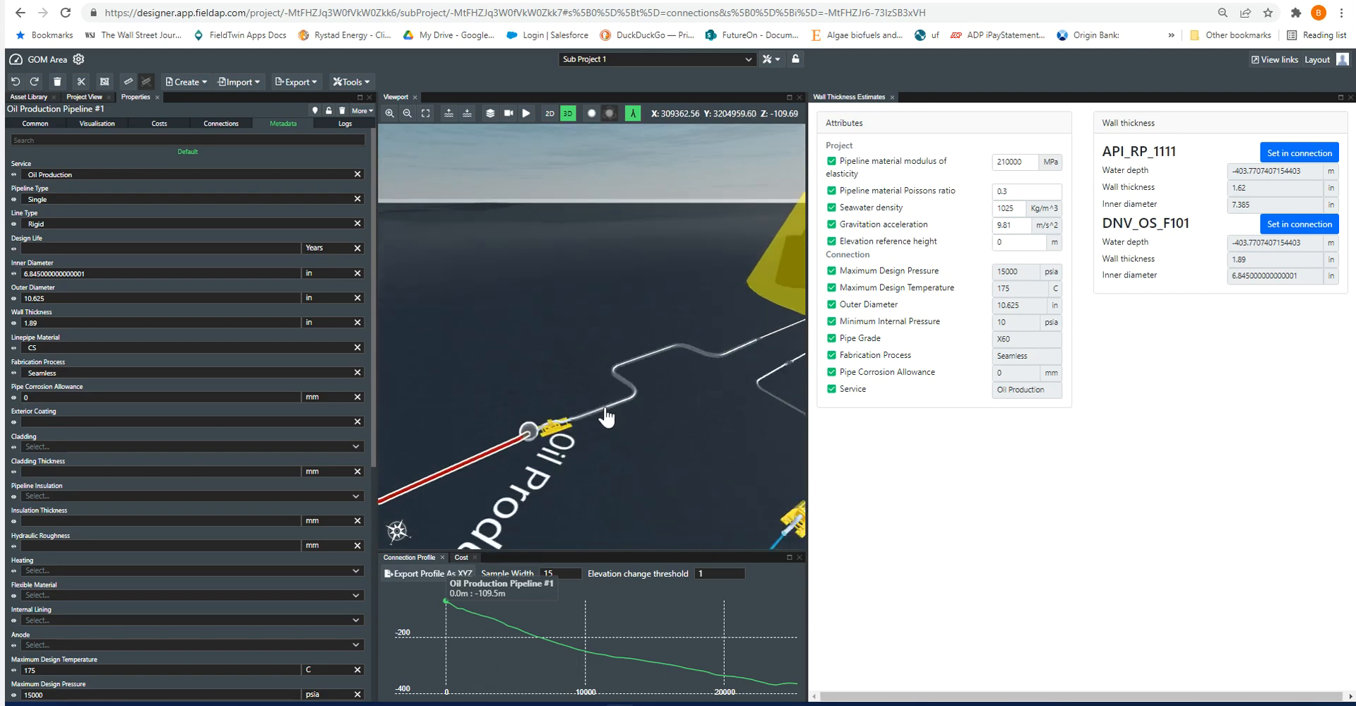
scroll(605, 418, down, 4)
scroll(535, 461, down, 3)
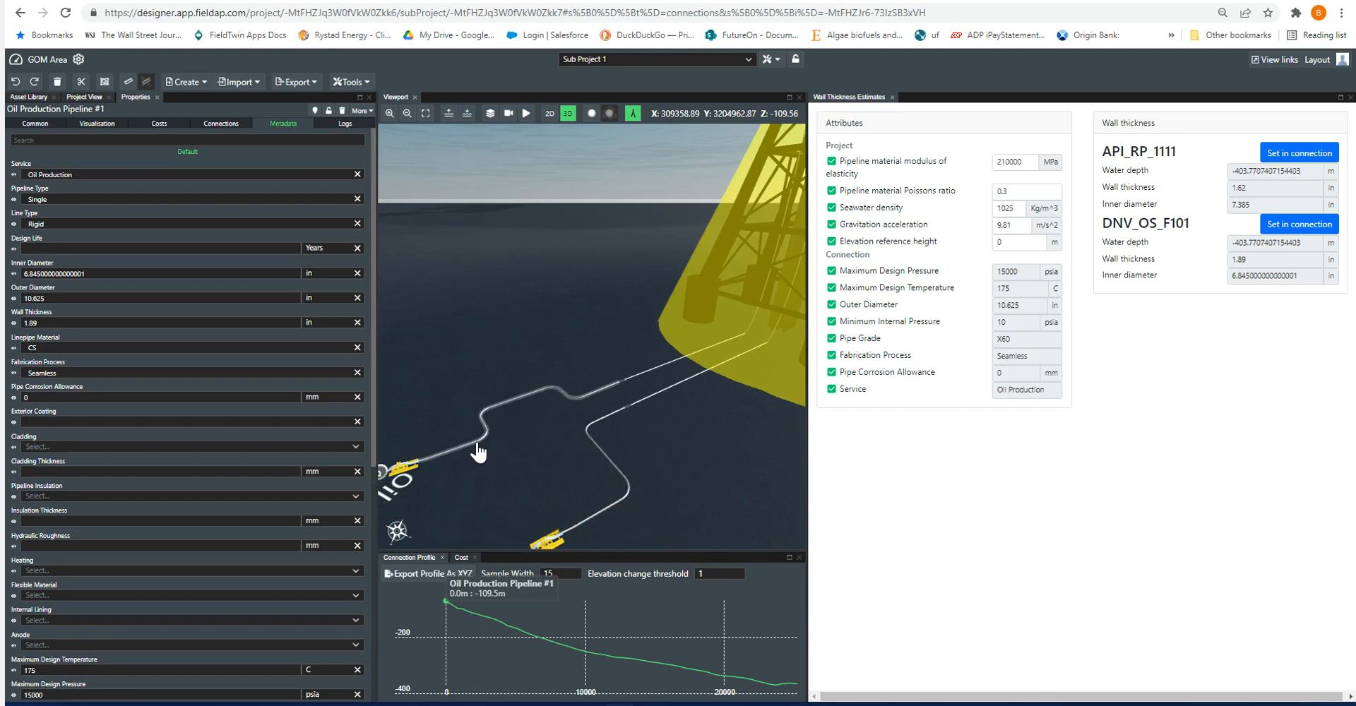
click(478, 452)
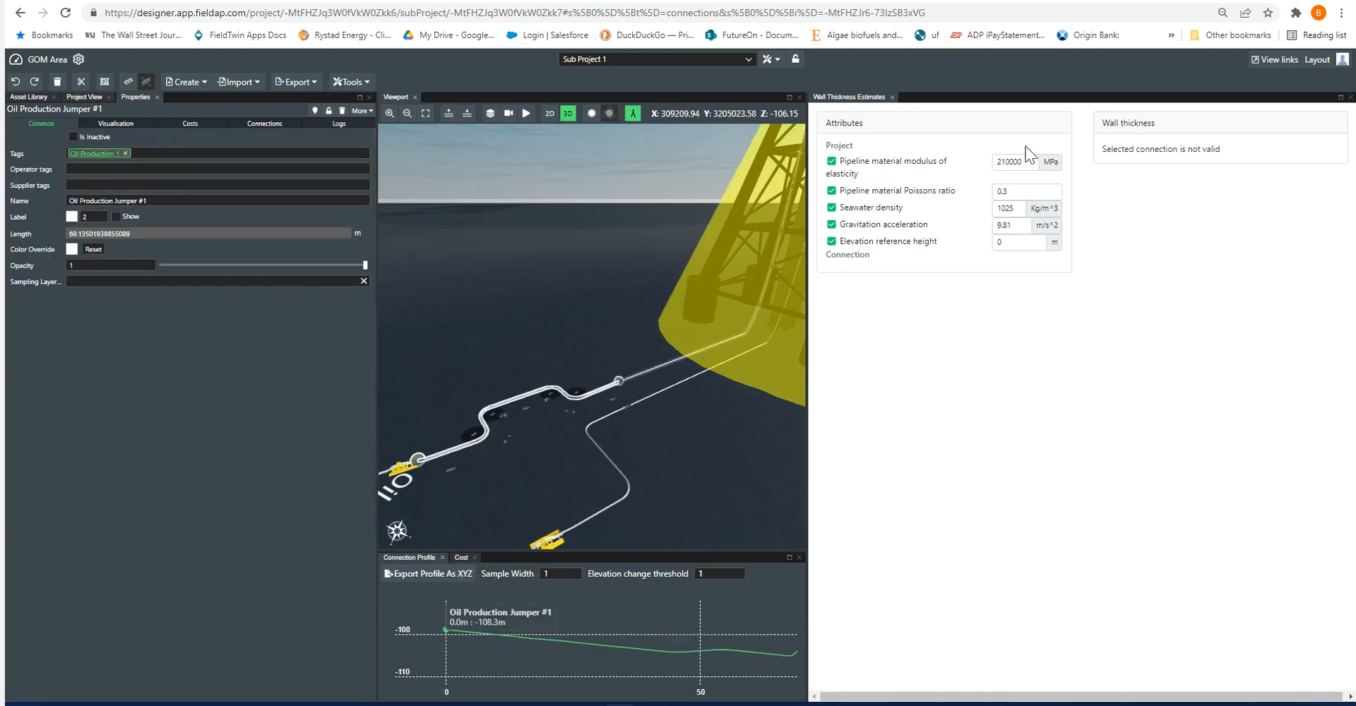
Step: Change the jumper's connection type to Oil Production and reselect it to refresh its wall thickness attributes
click(268, 124)
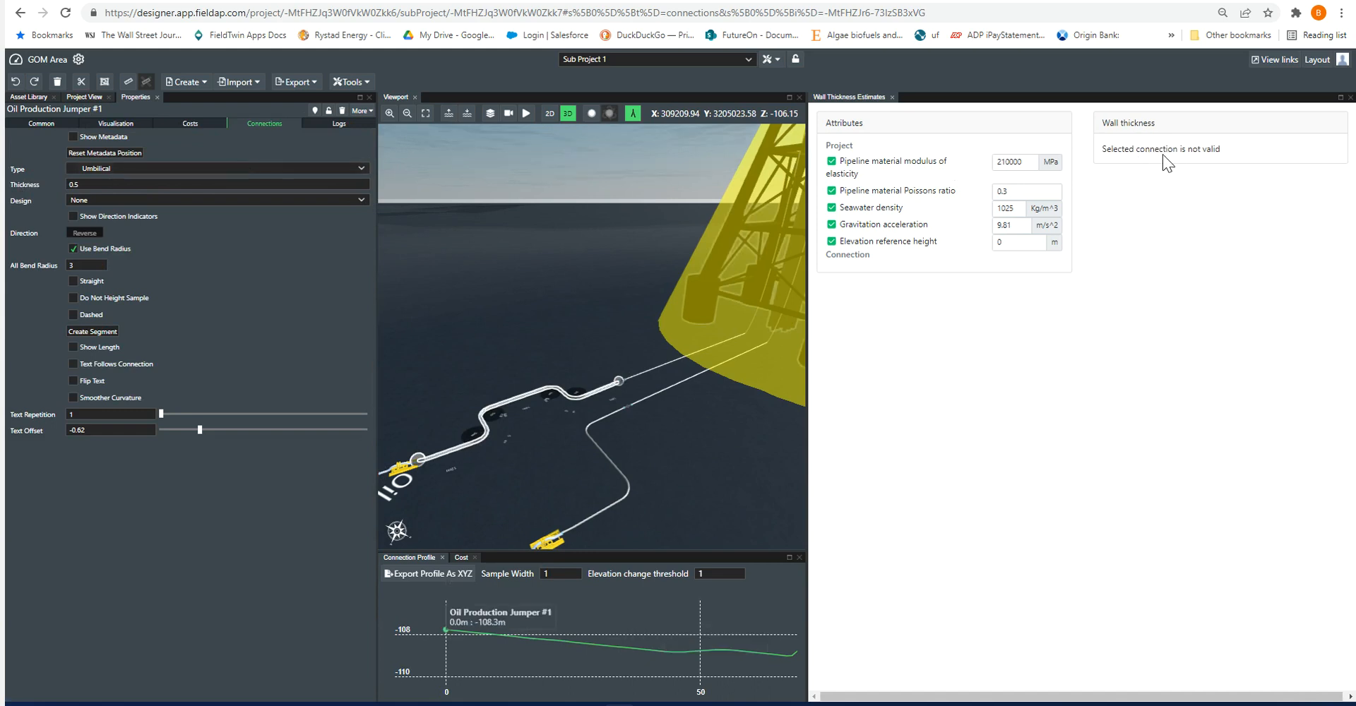
click(146, 168)
click(106, 197)
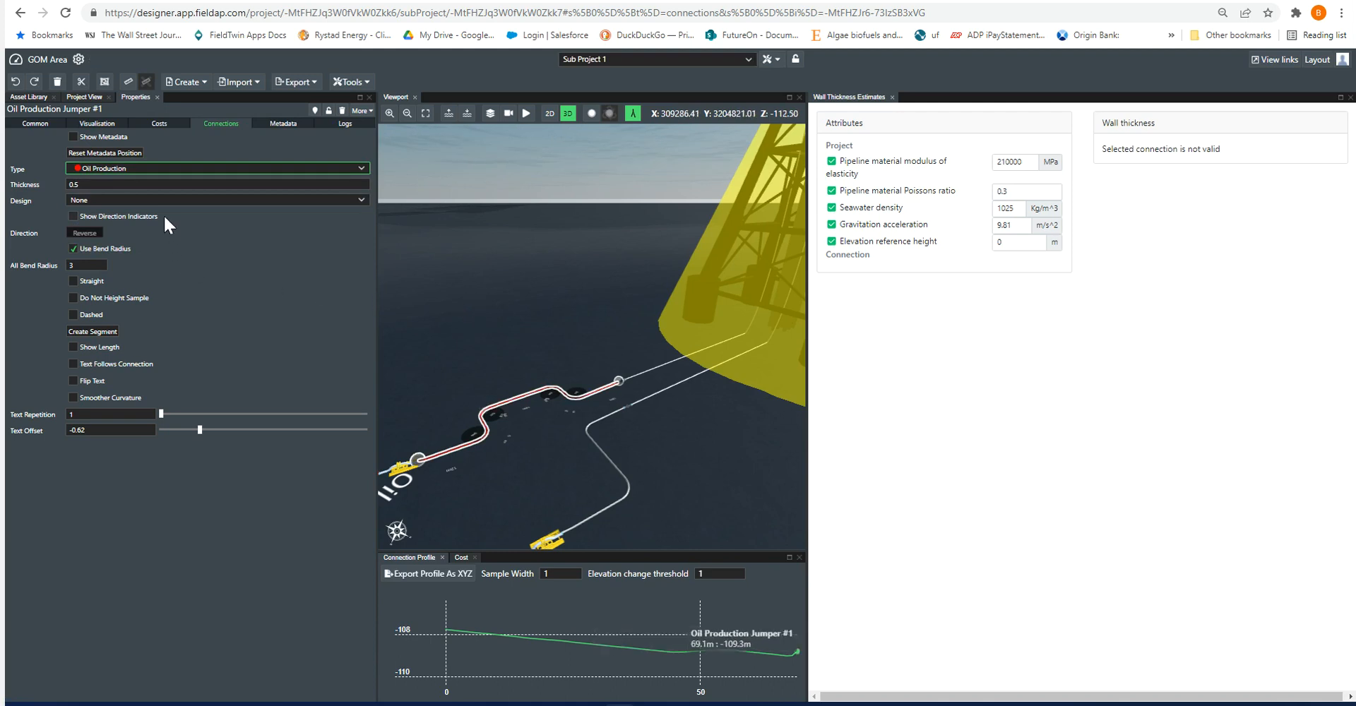
click(593, 434)
click(547, 399)
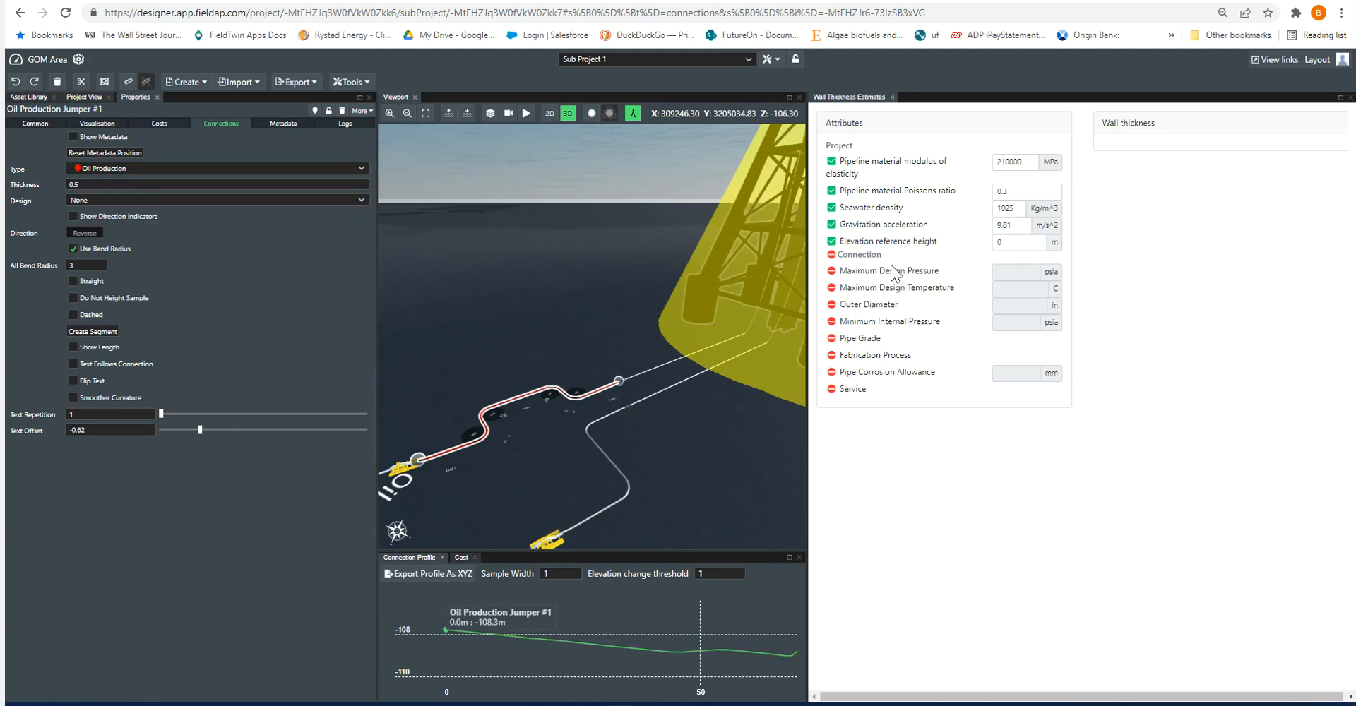
Step: In the jumper's metadata, set Service to Oil Production, Pipeline Type to Single and Line Type to Rigid
click(282, 123)
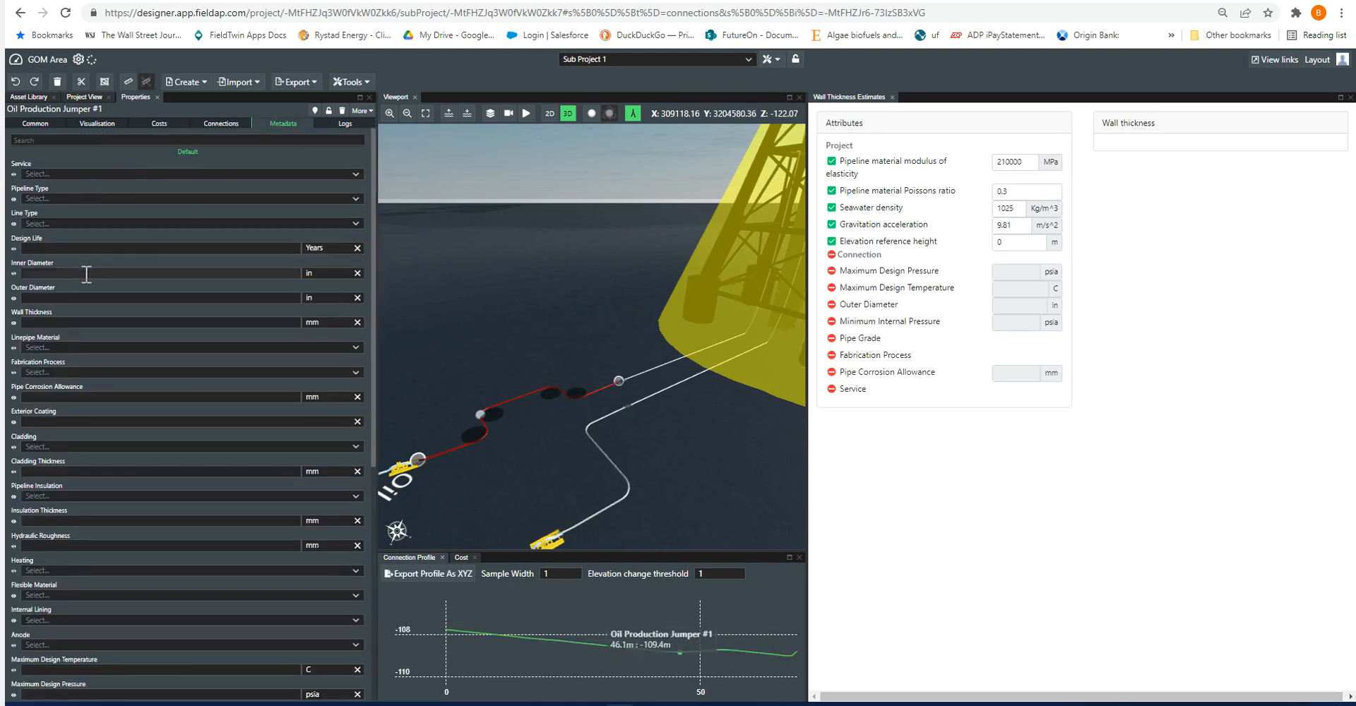
click(61, 174)
click(53, 191)
click(52, 198)
click(44, 214)
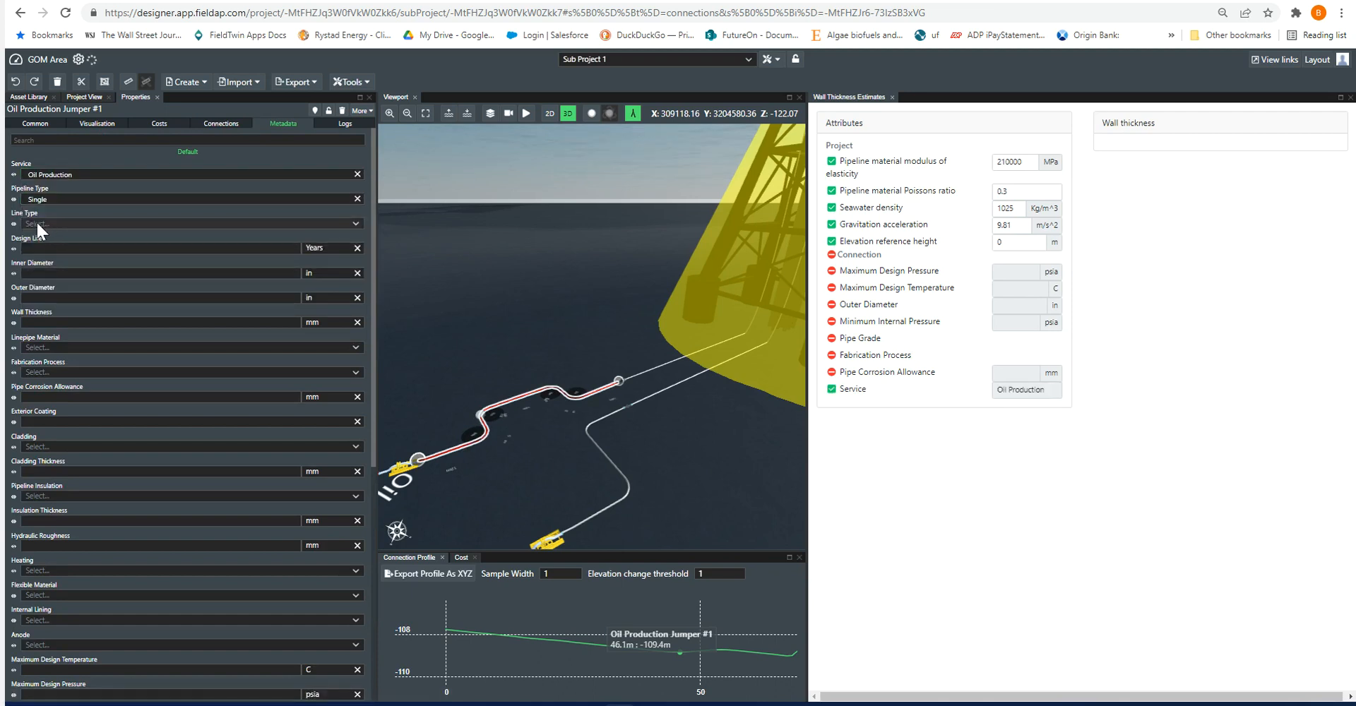
click(36, 221)
click(33, 241)
Step: Set the jumper's Outer Diameter to 280 mm and its Pipe Corrosion Allowance to 0 mm
click(39, 298)
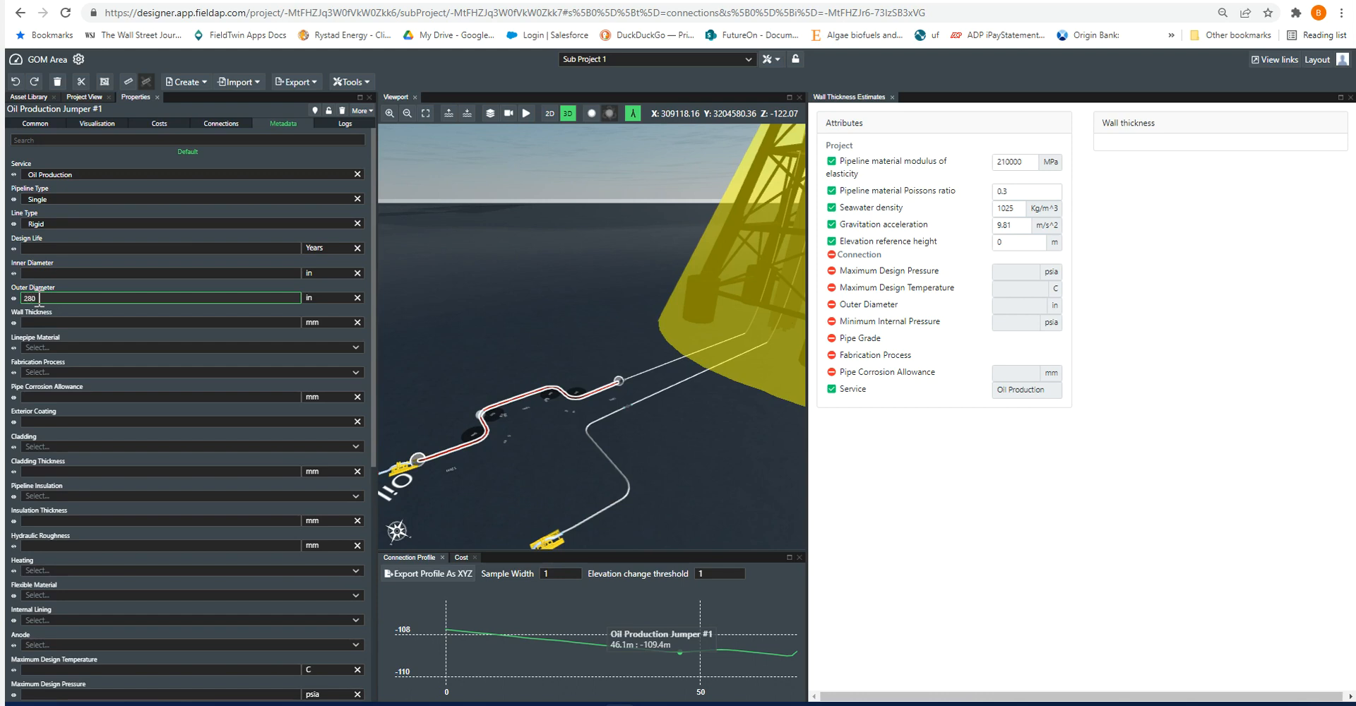
click(329, 297)
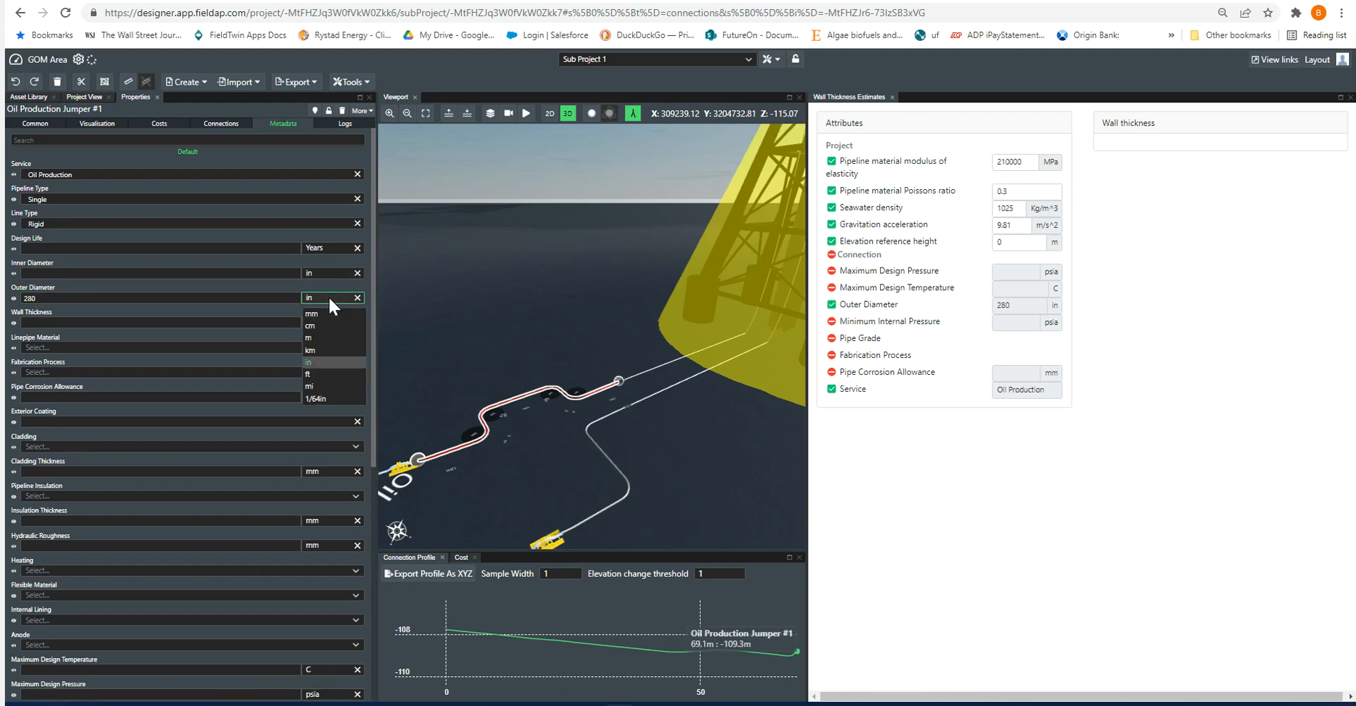
click(328, 312)
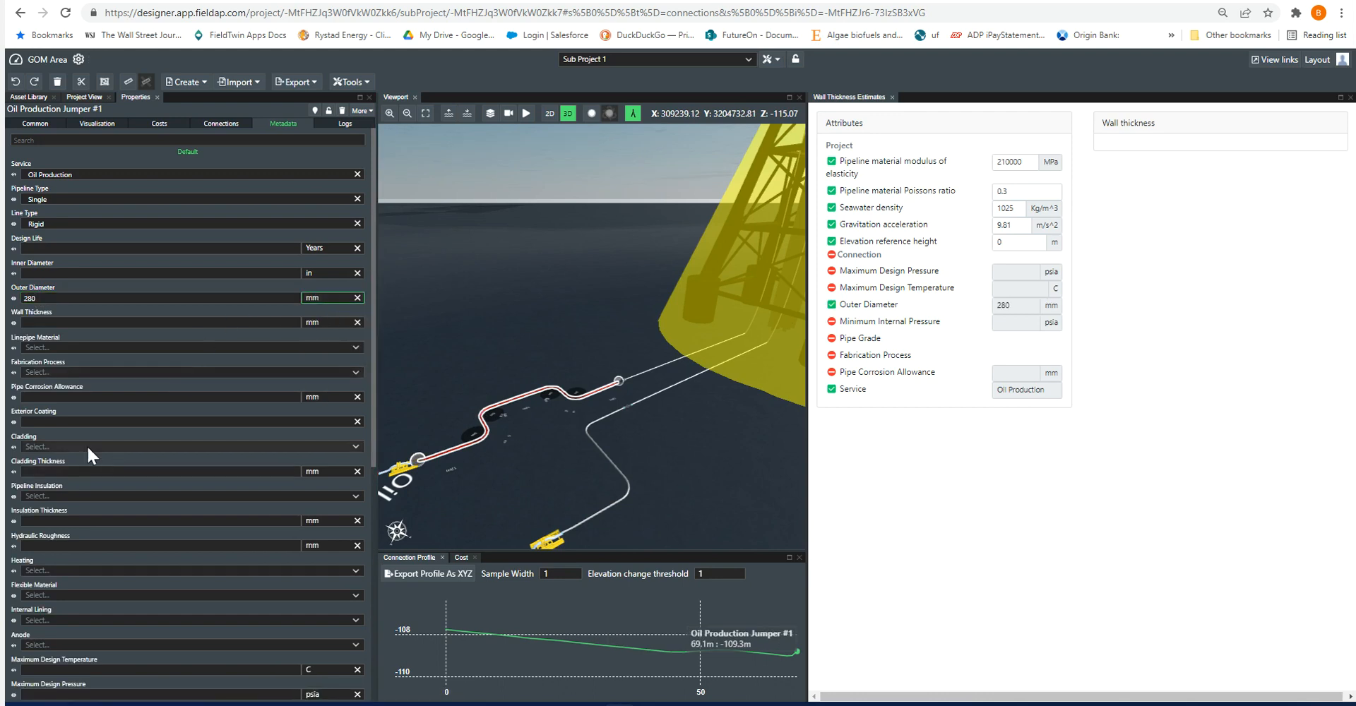
click(38, 397)
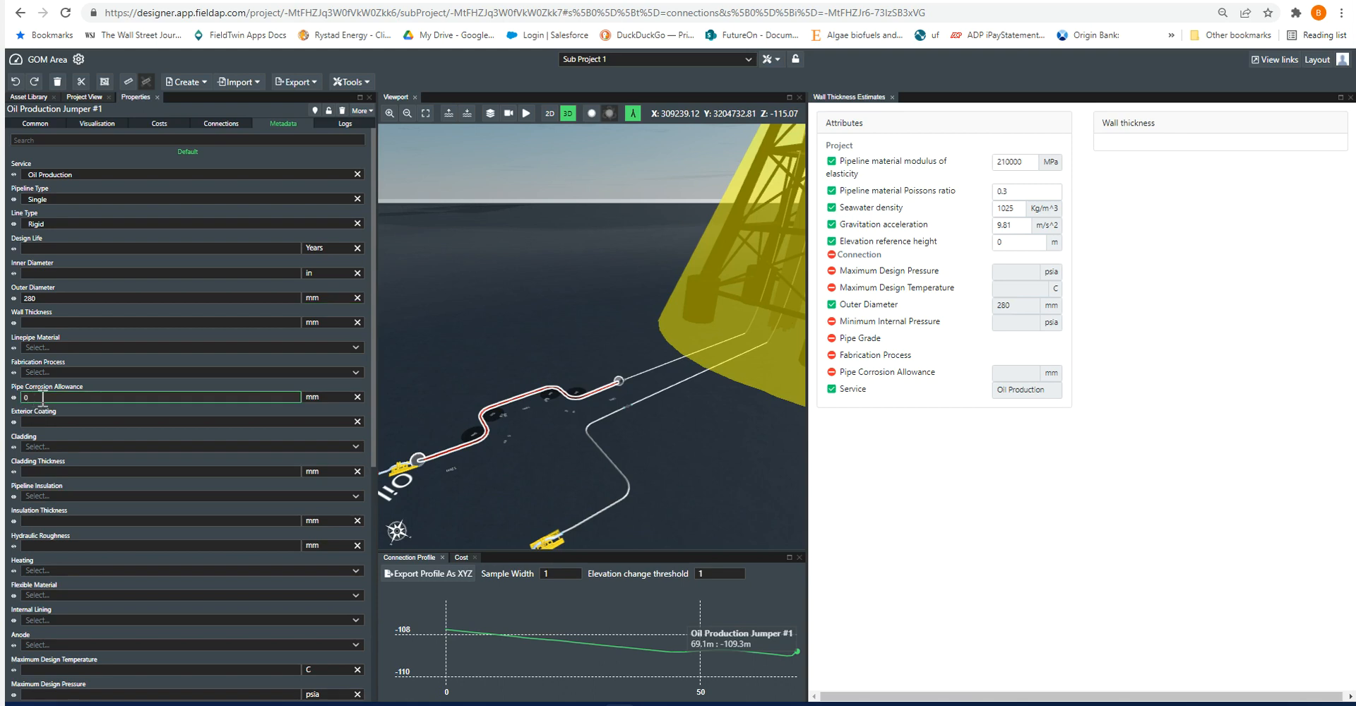
scroll(63, 416, down, 1)
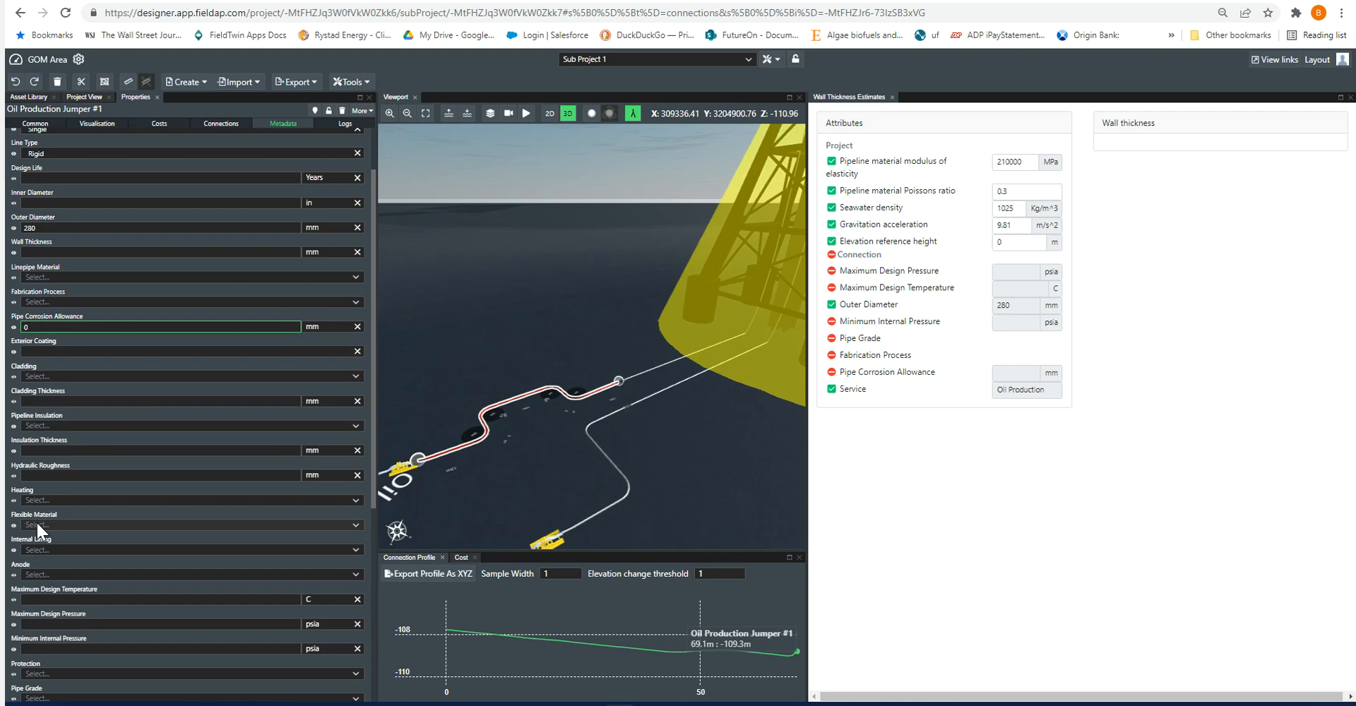
key(Return)
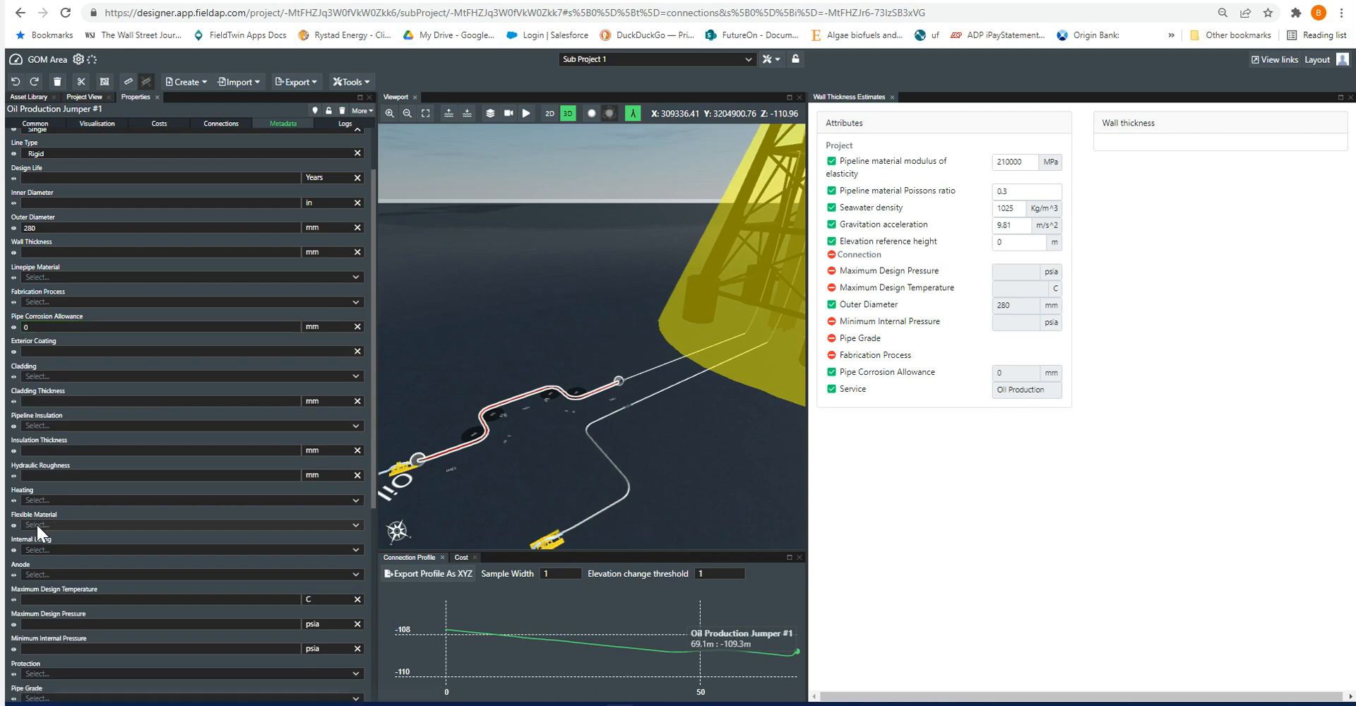
Step: Set the jumper's Maximum Design Temperature to 85 °C, Maximum Design Pressure to 15000 psia and Minimum Internal Pressure to 0 psia
click(48, 524)
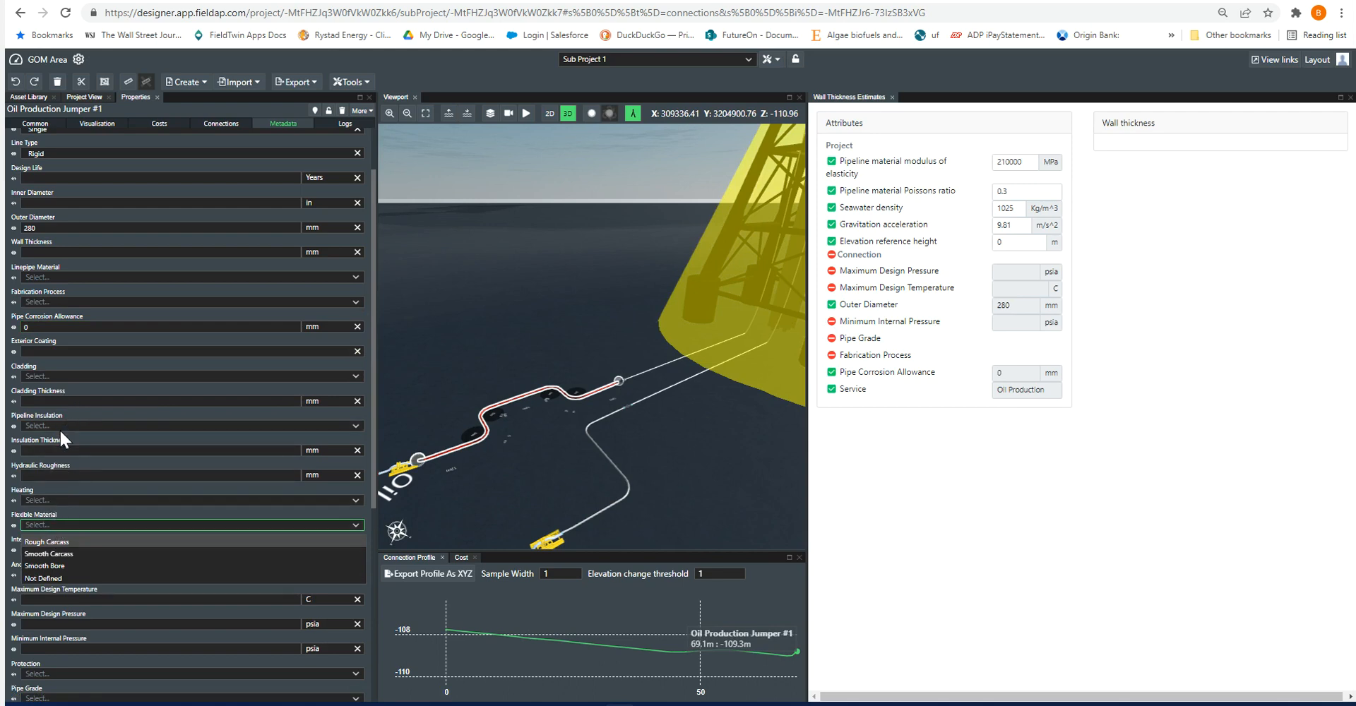
click(55, 599)
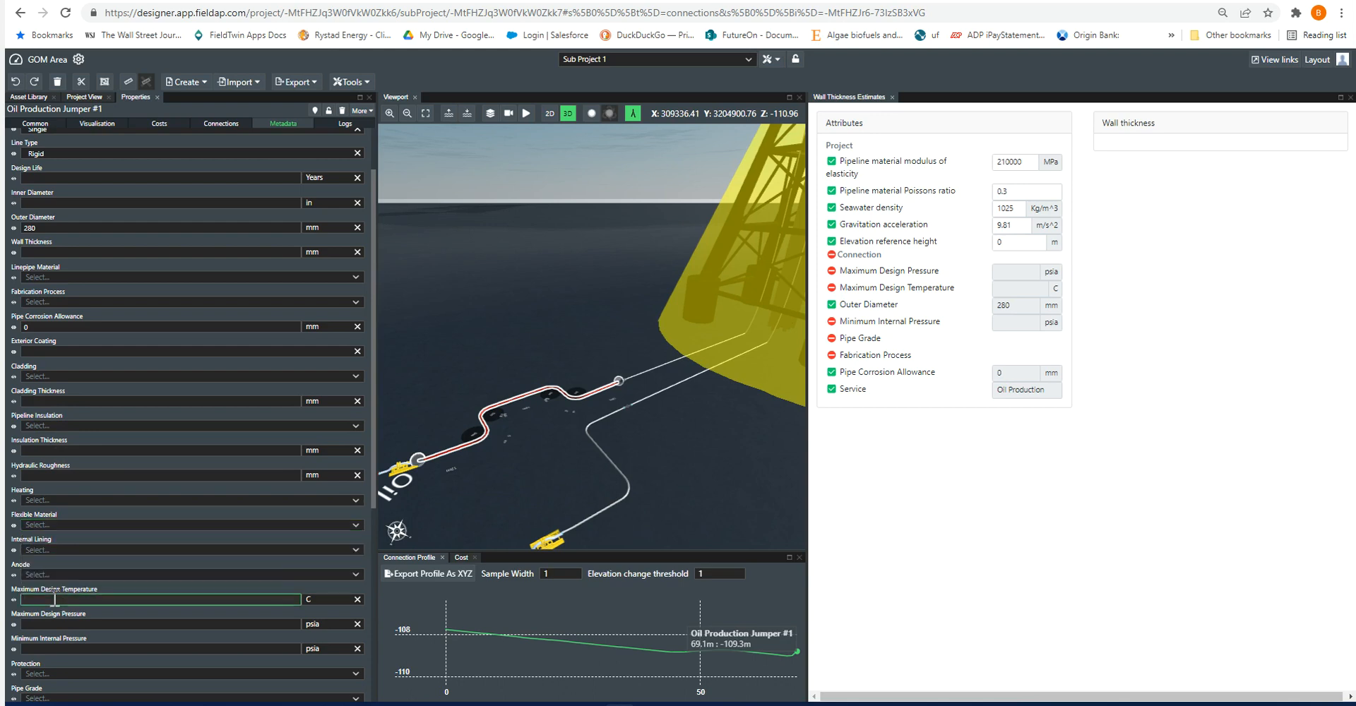
text(85)
click(47, 624)
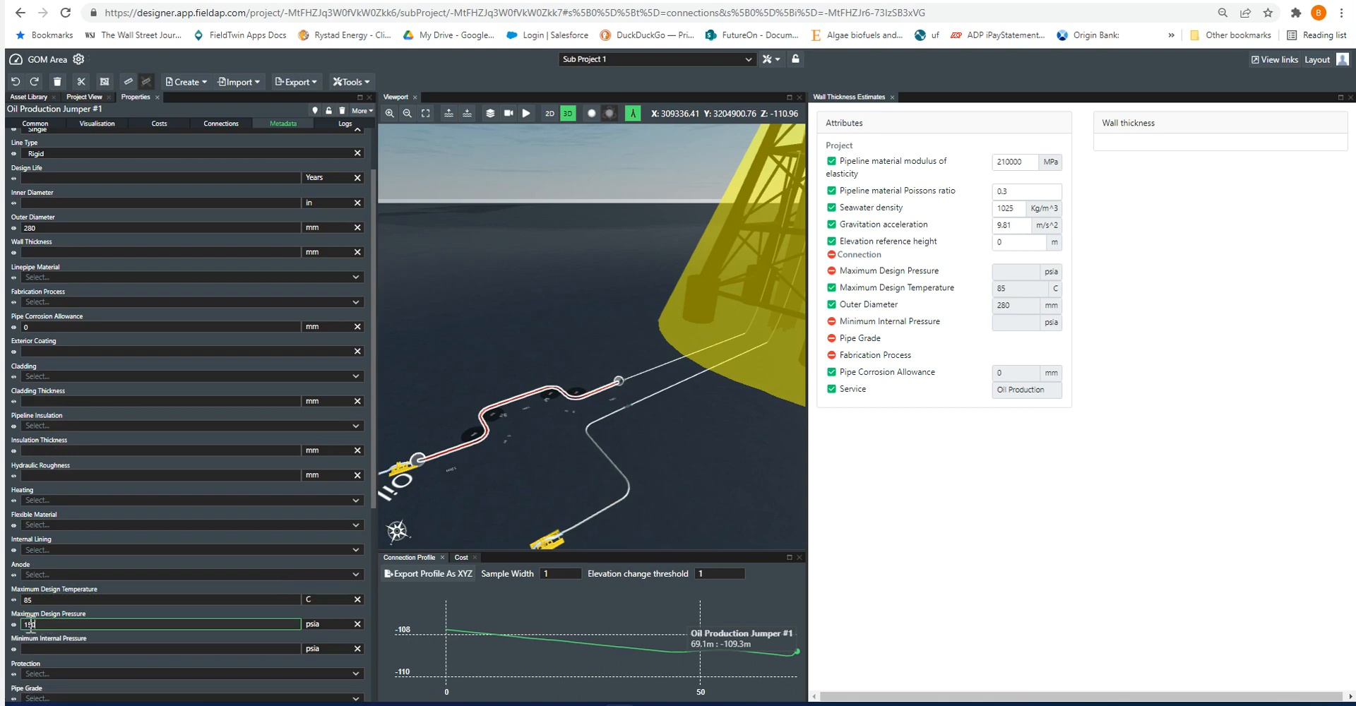
key(Tab)
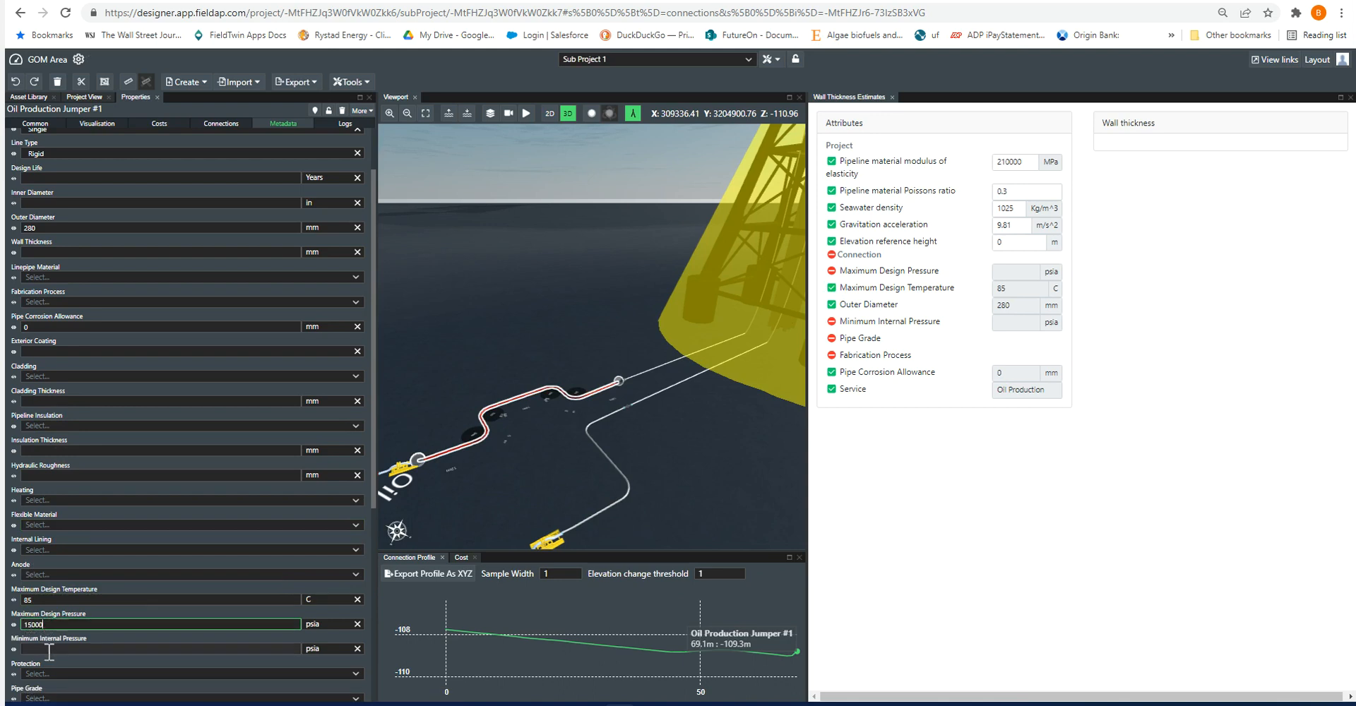
text(0)
scroll(150, 569, down, 2)
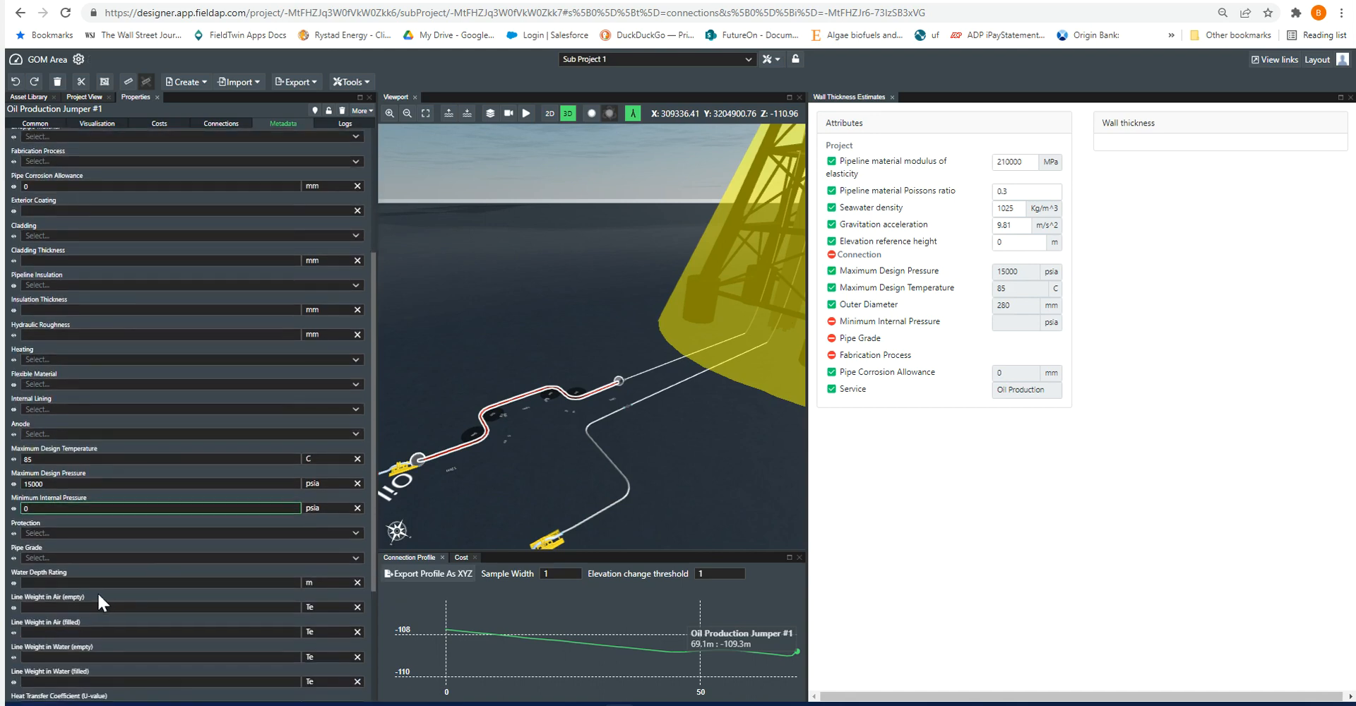
Step: Set the jumper's Pipe Grade to X65 and its Fabrication Process to Seamless
click(73, 557)
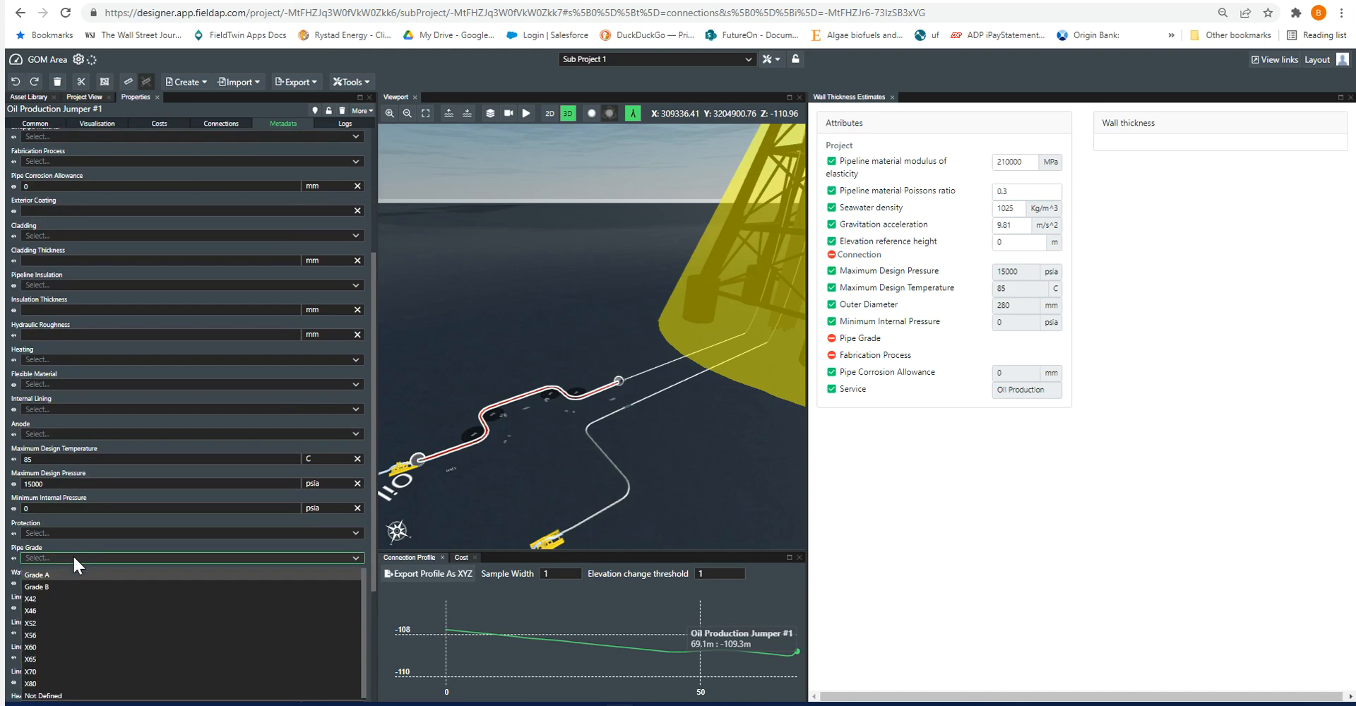
click(40, 658)
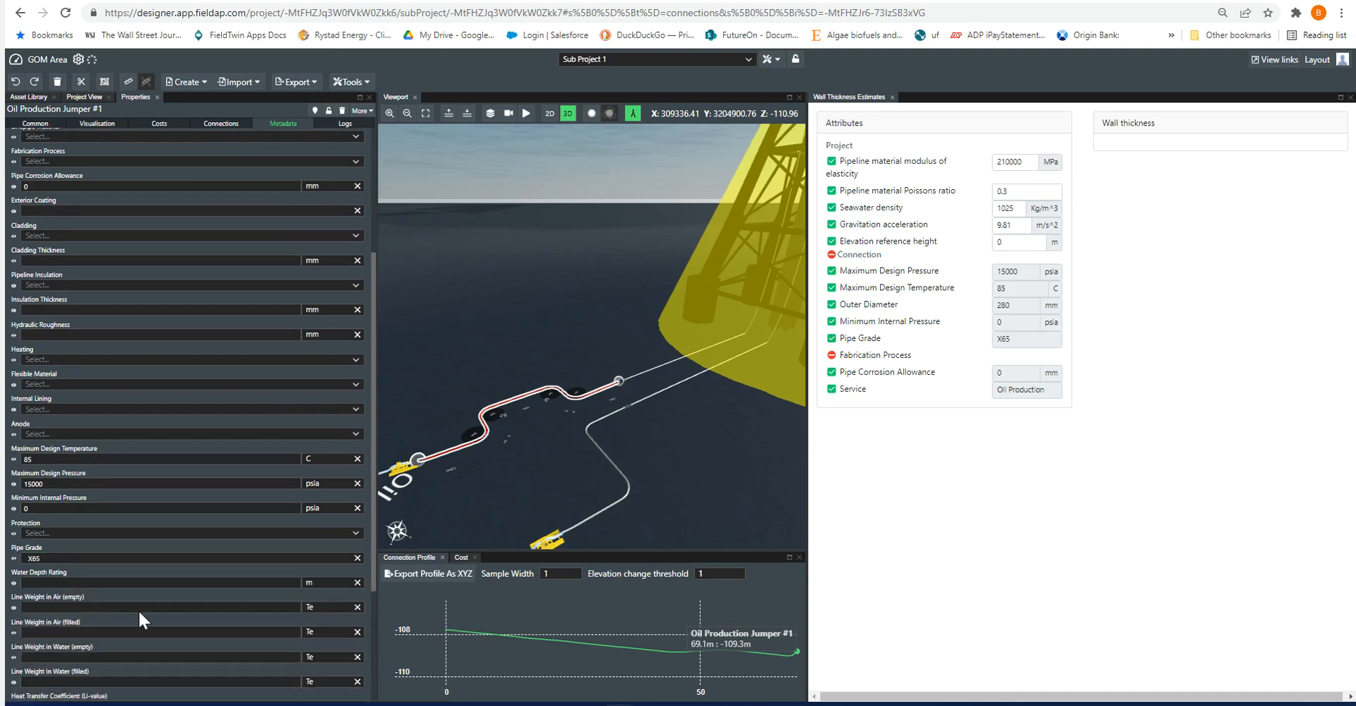
scroll(37, 414, up, 3)
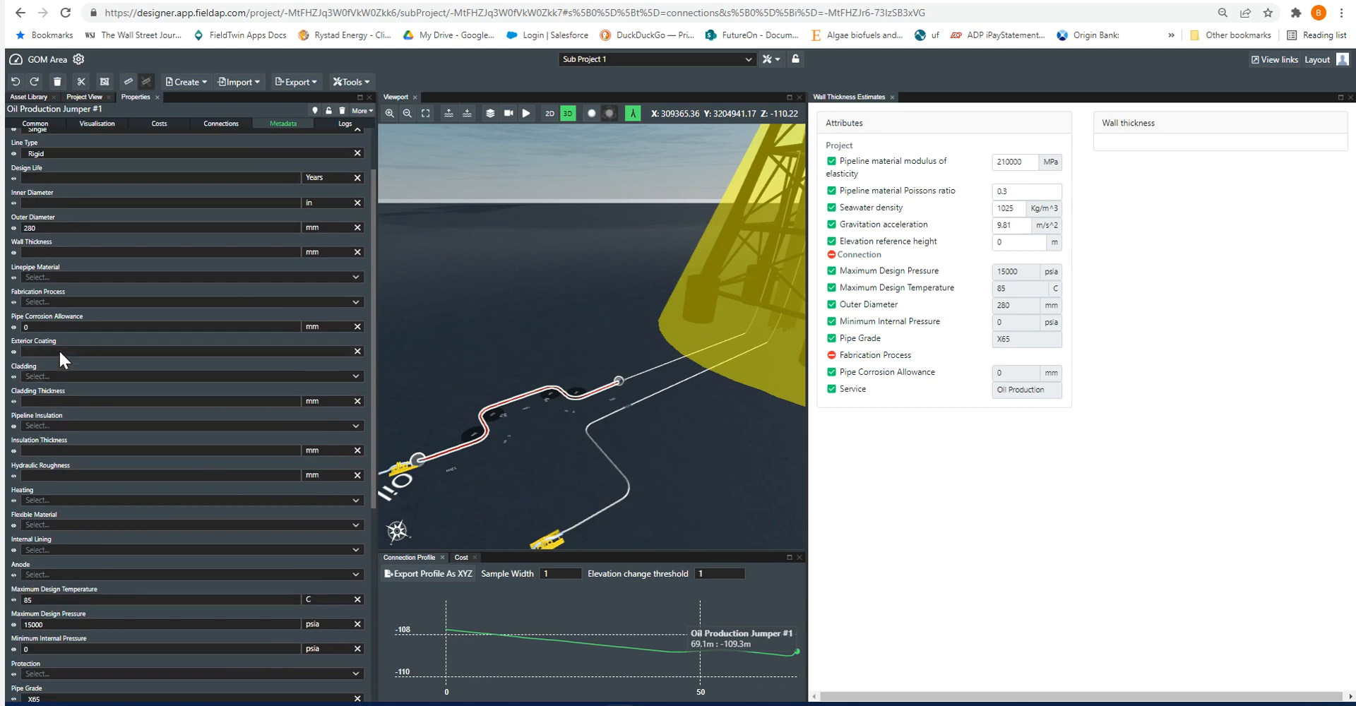
click(61, 300)
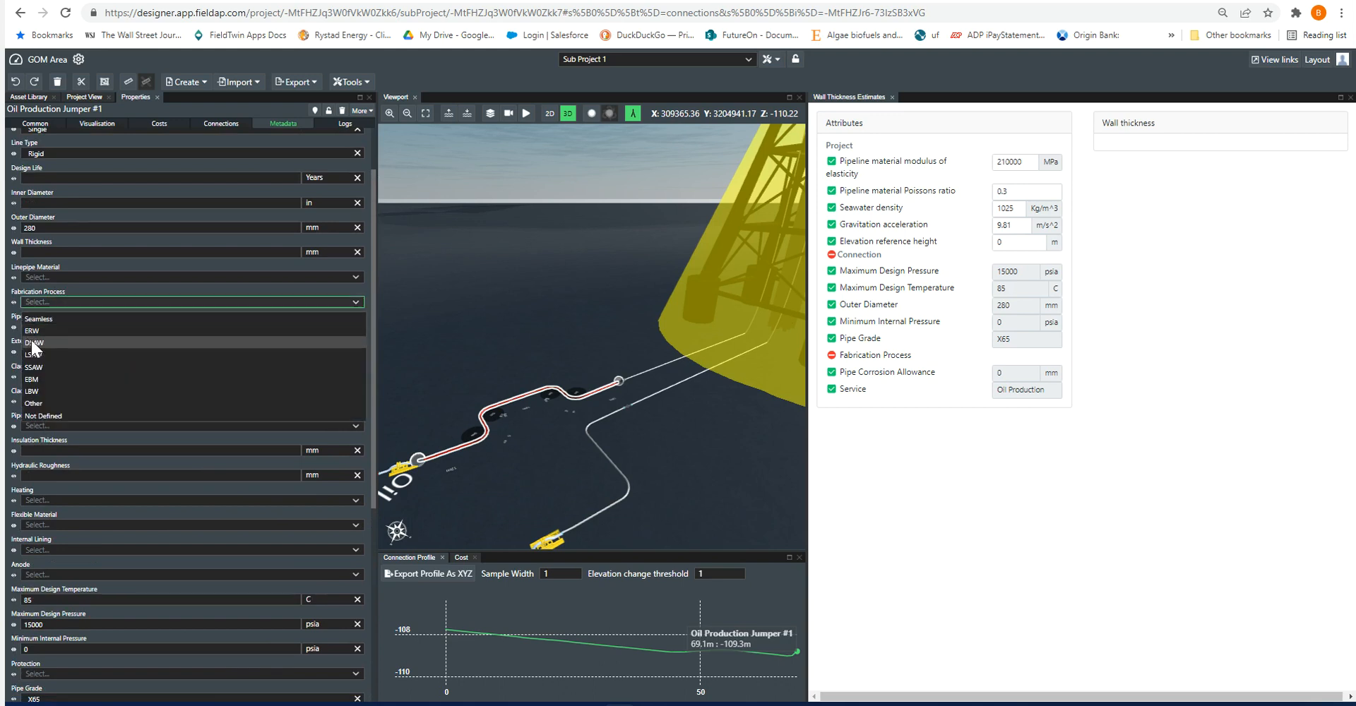
click(46, 320)
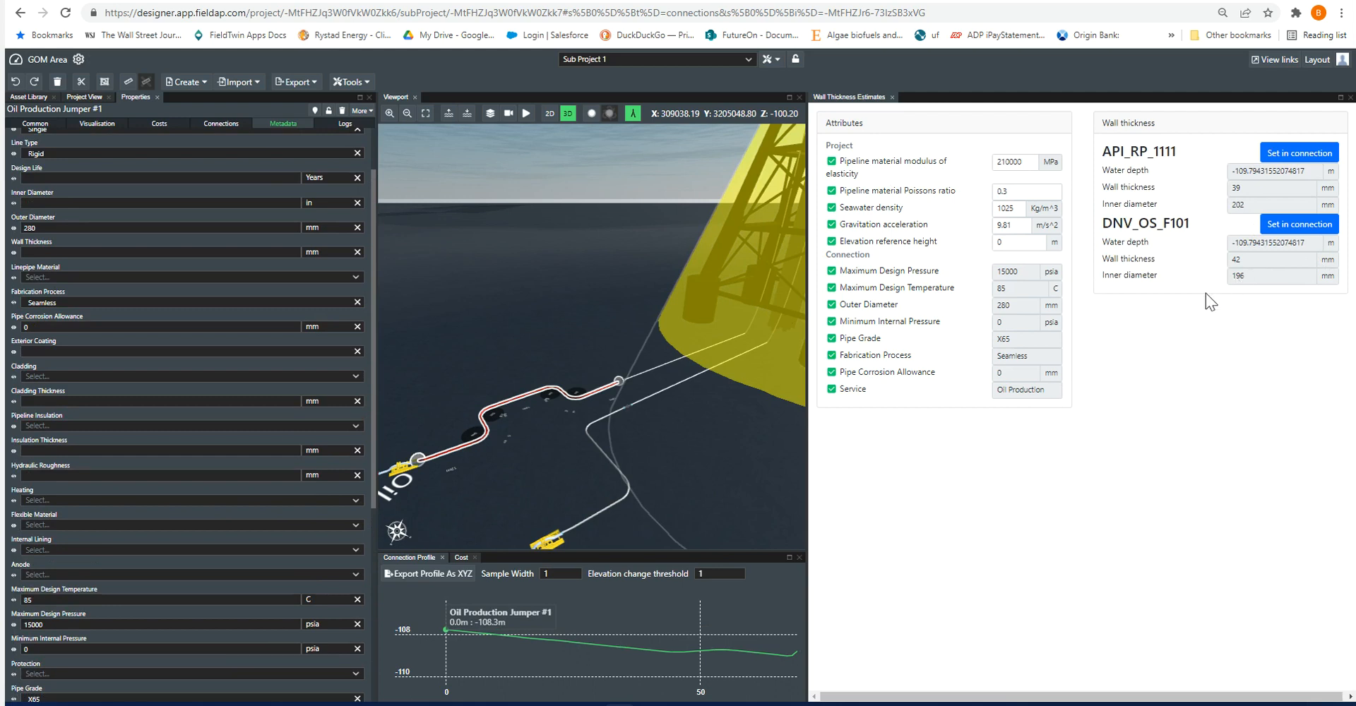
scroll(291, 289, up, 2)
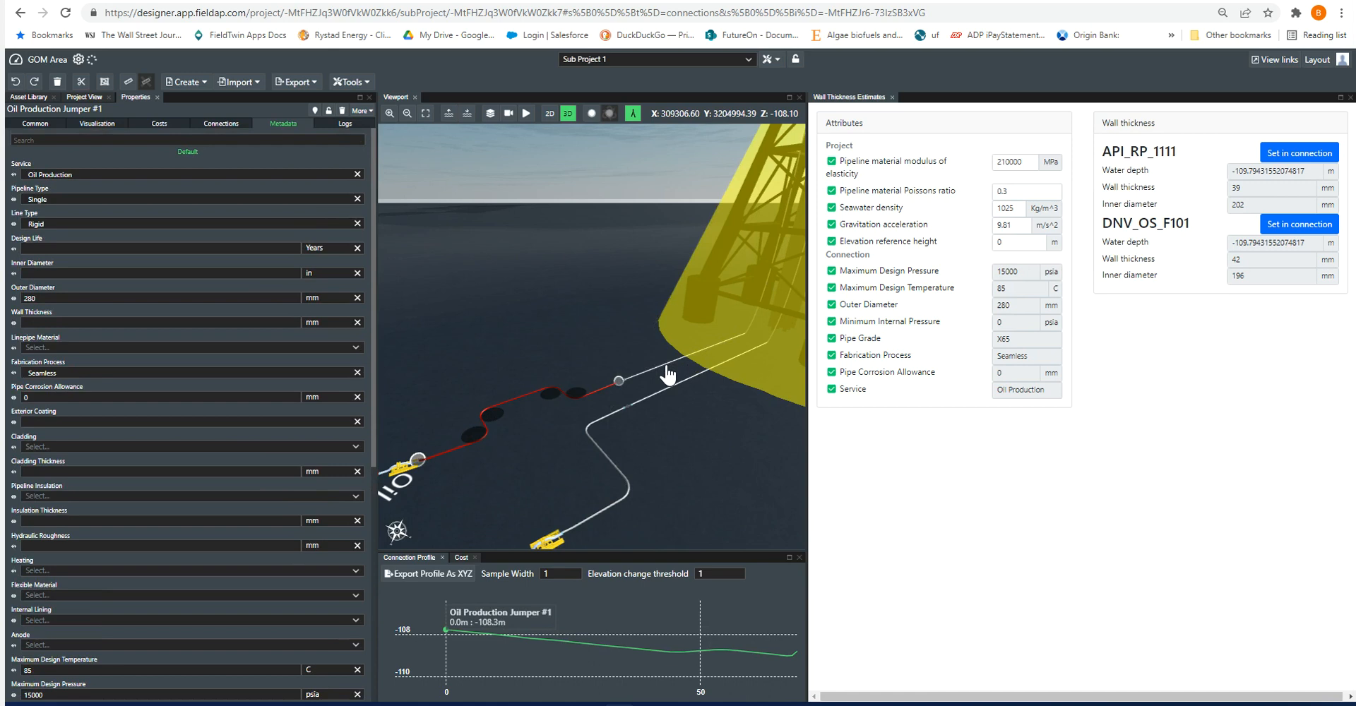
Step: Change the connection type of Oil Production Riser #1 to Oil Production and clear its selection
click(666, 365)
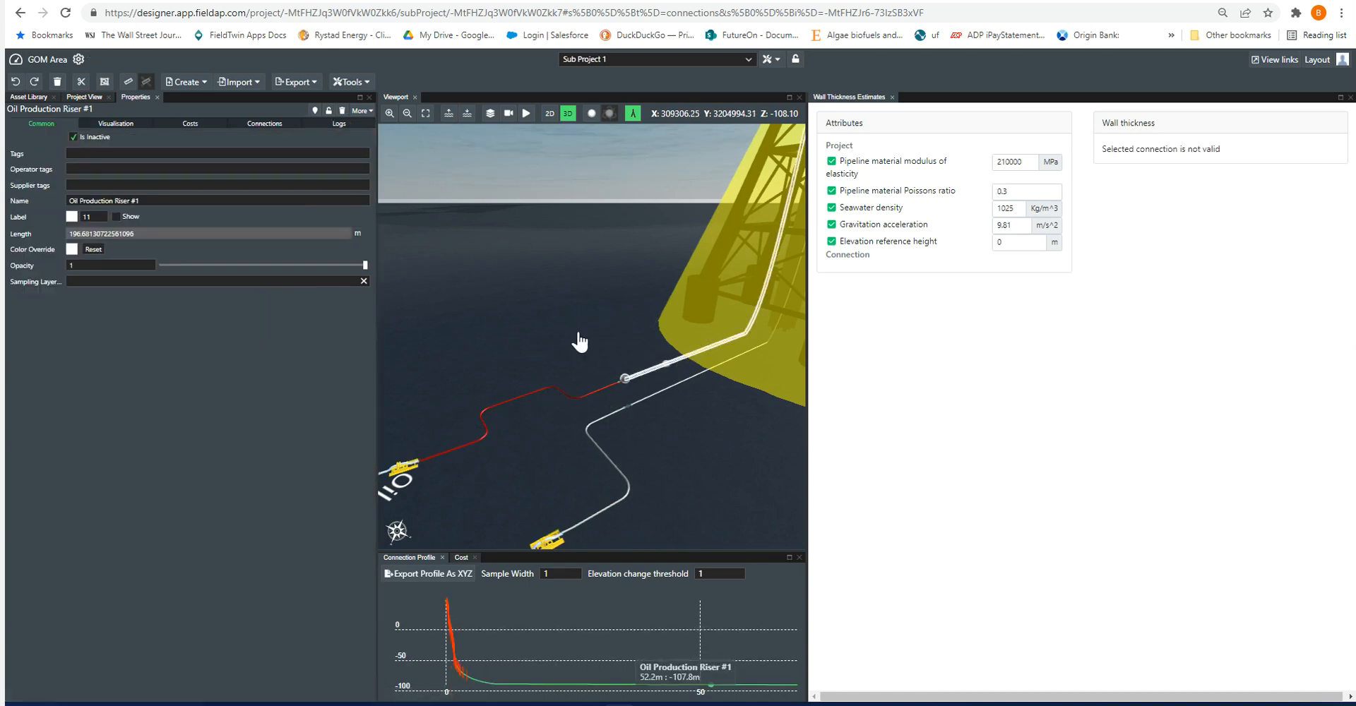
click(261, 125)
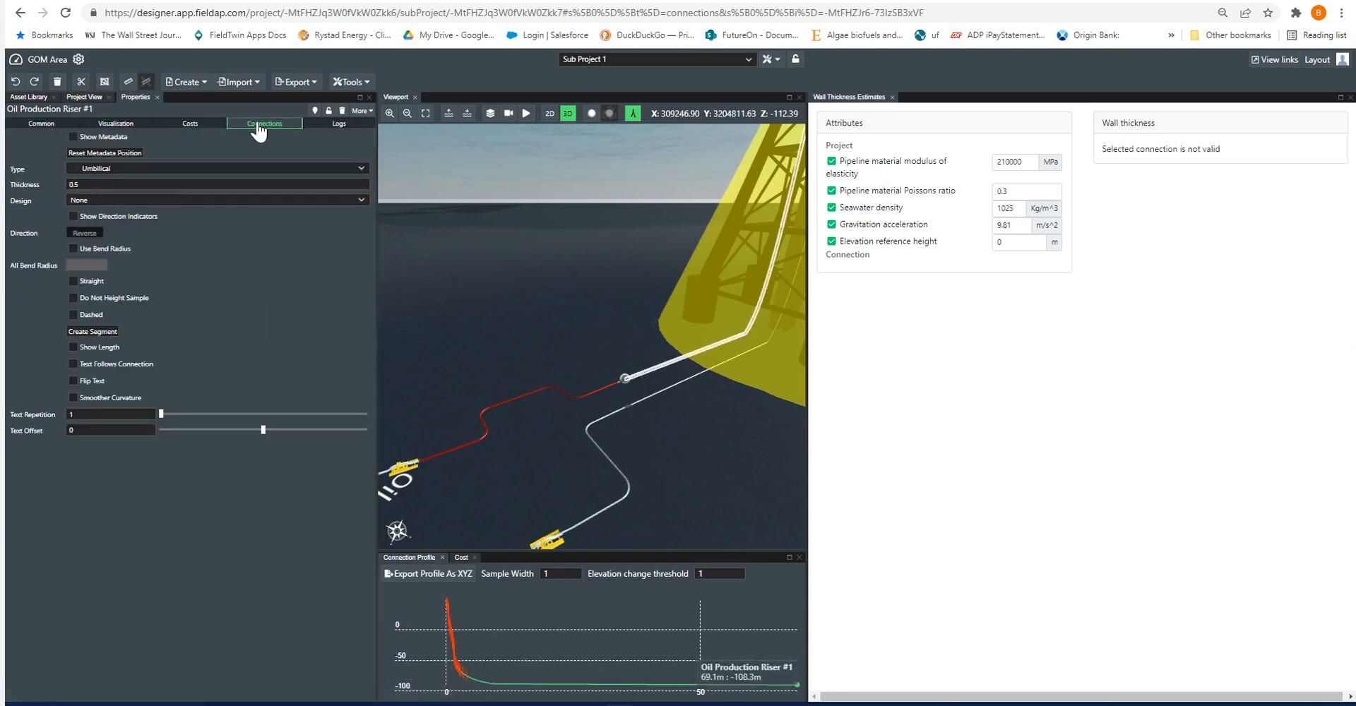
click(95, 166)
click(94, 200)
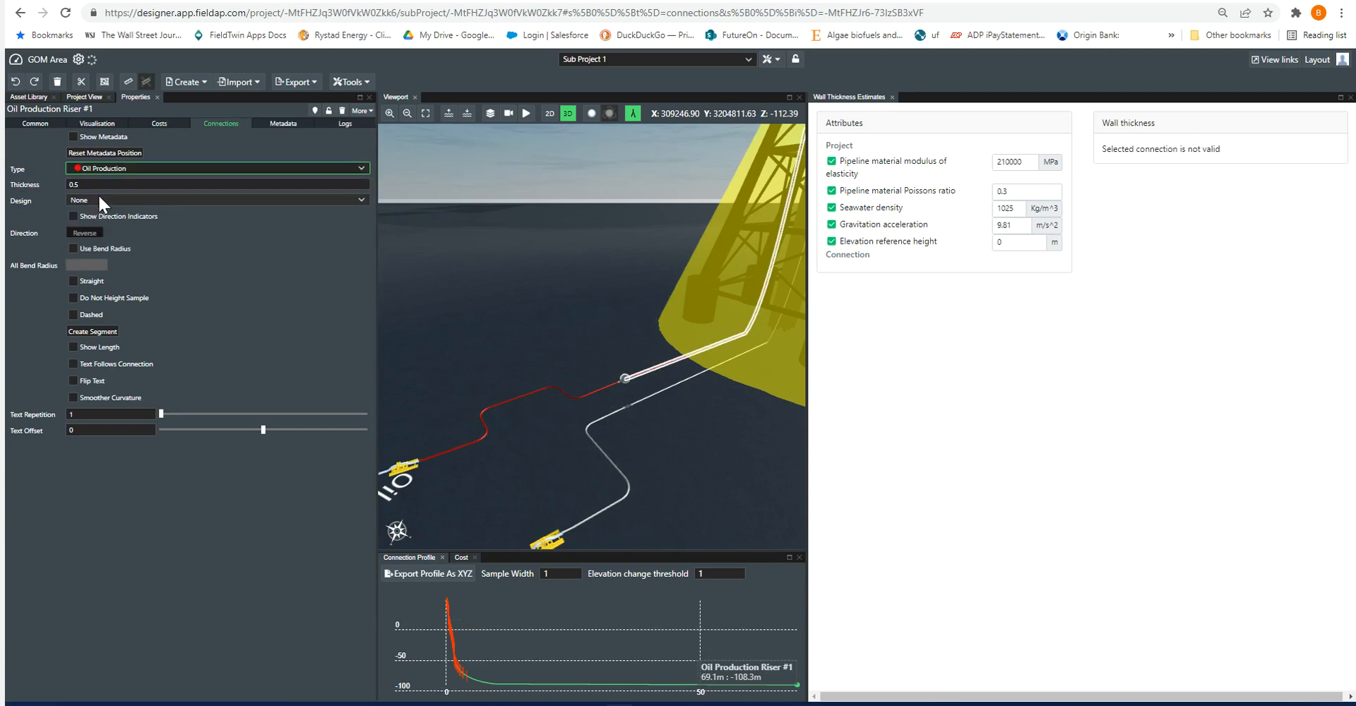
click(276, 125)
click(591, 392)
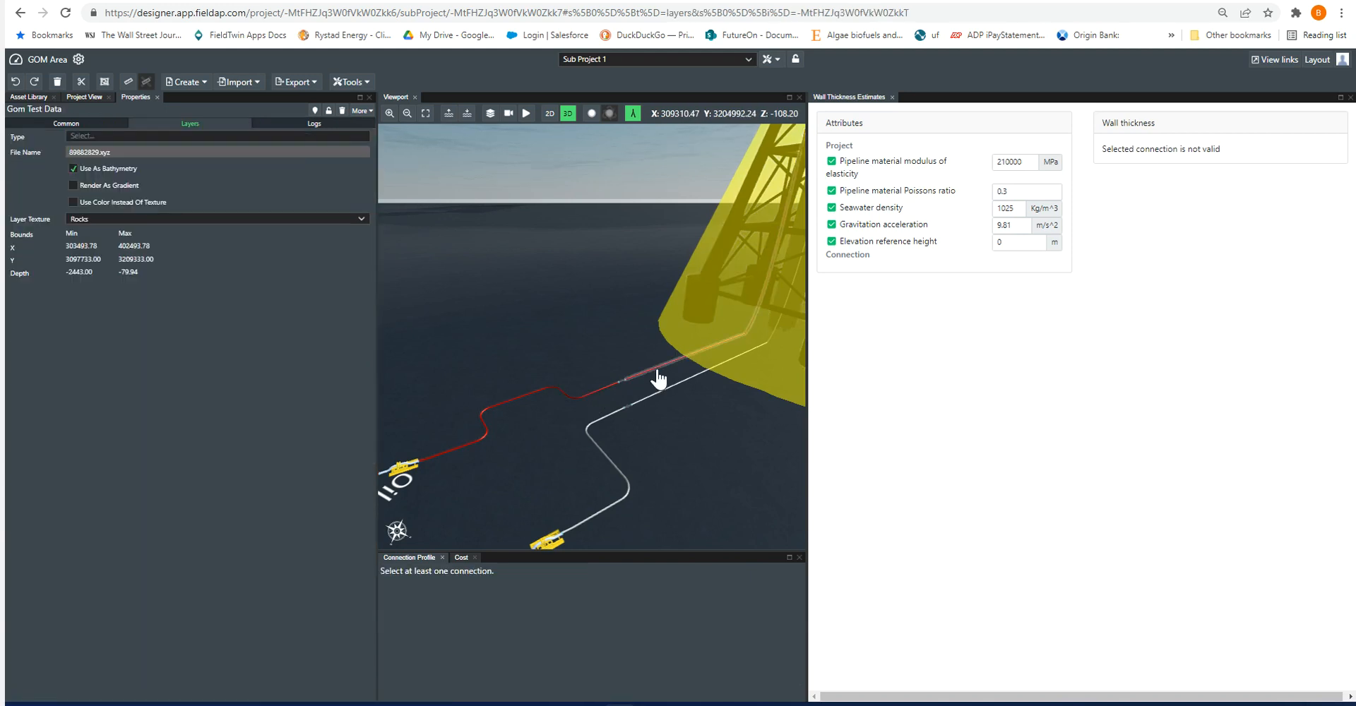
Step: Set the Service of Oil Production Riser #1 to Oil Production, its Pipeline Type to Single and its Line Type to Rigid
click(658, 379)
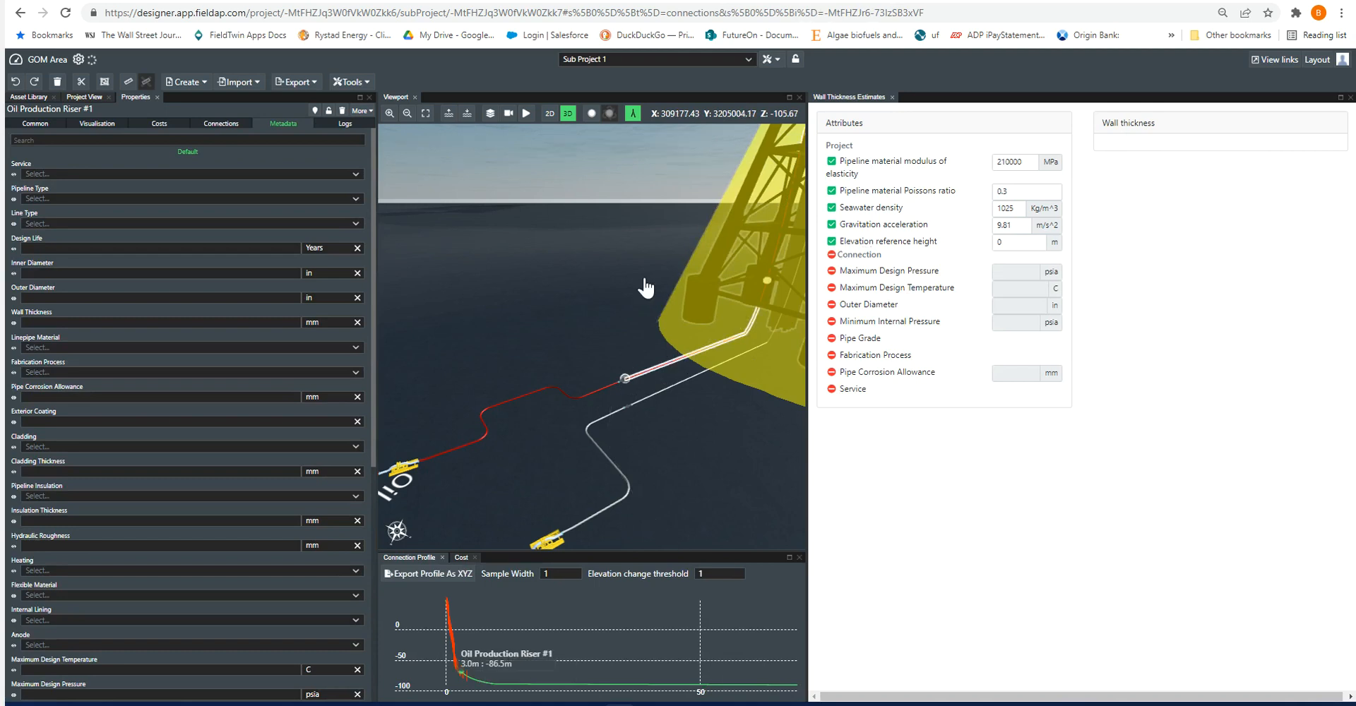
click(69, 174)
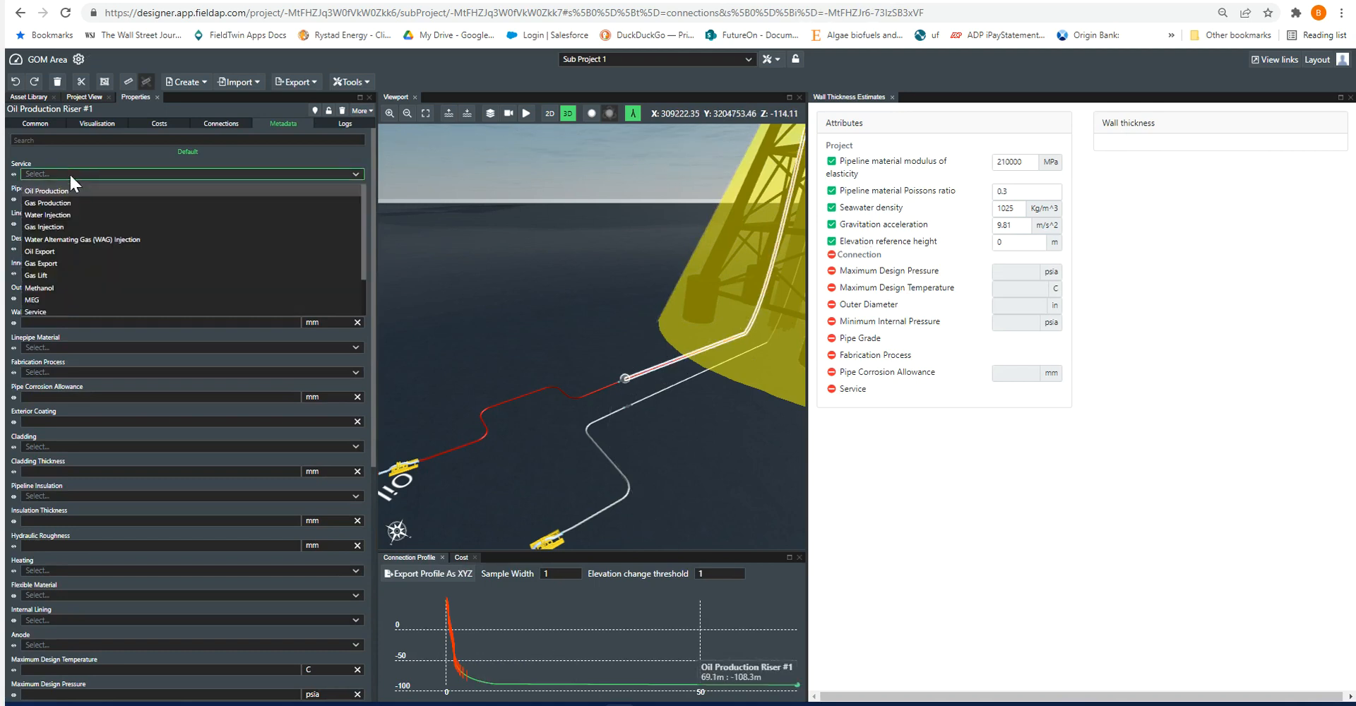
click(54, 188)
click(44, 197)
click(32, 213)
click(33, 221)
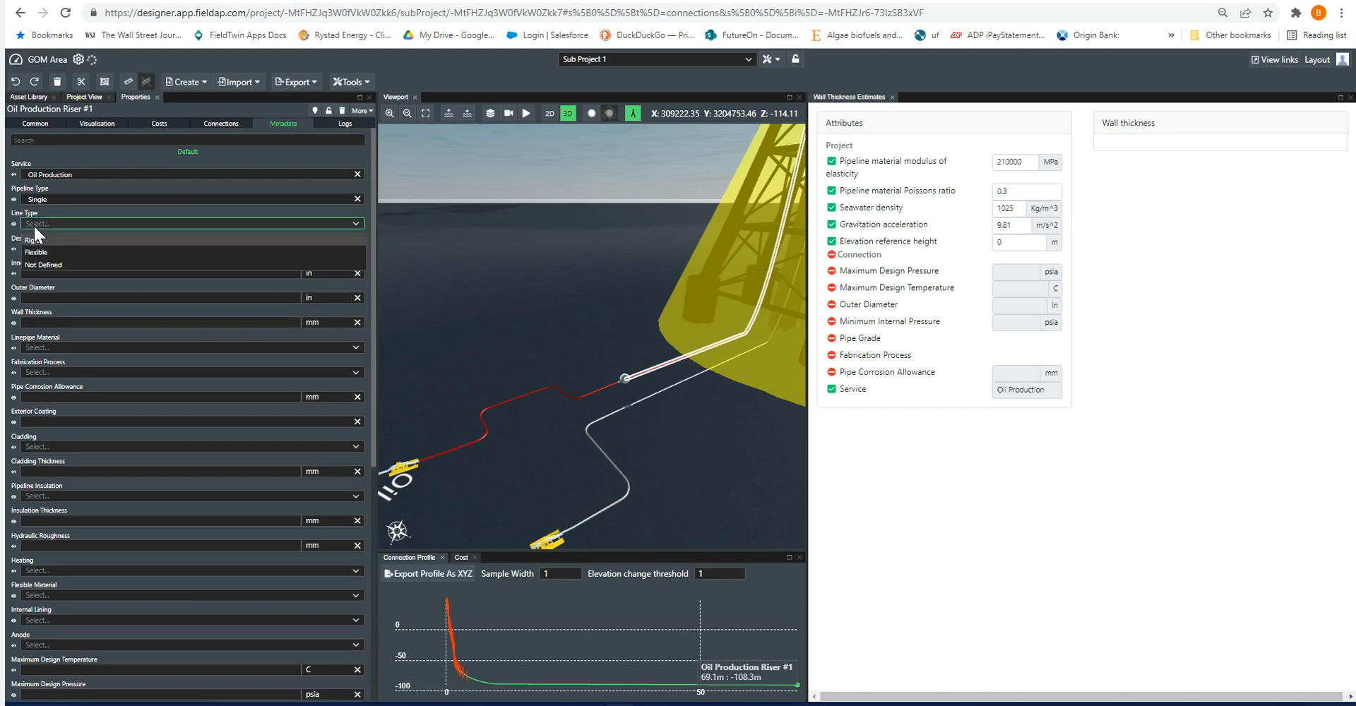
click(36, 240)
click(224, 125)
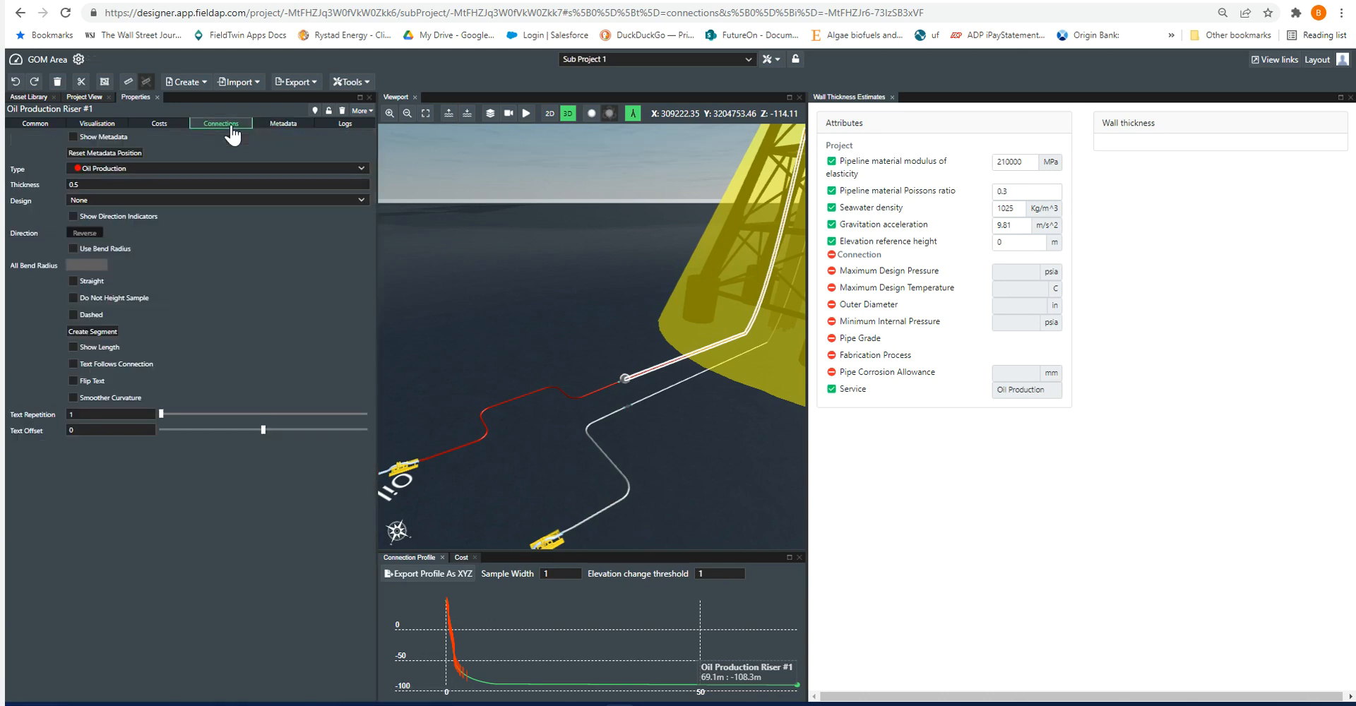
click(86, 200)
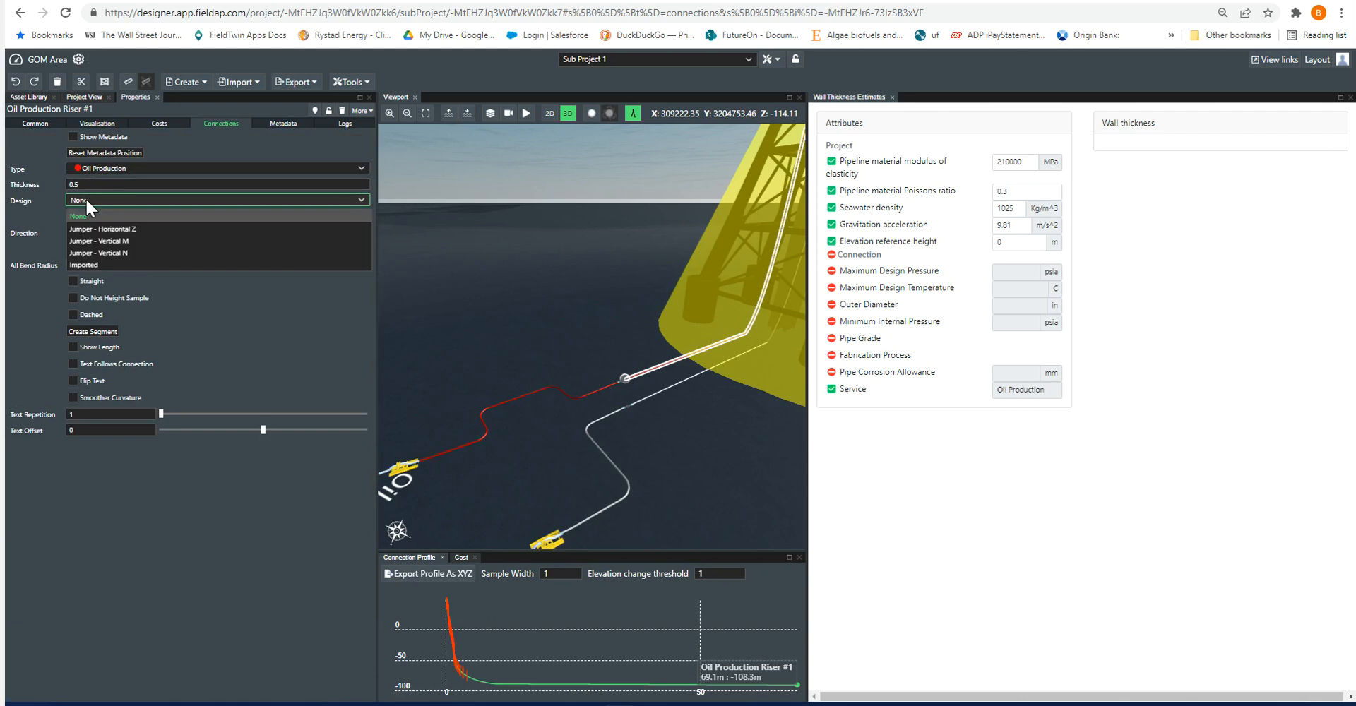
click(235, 141)
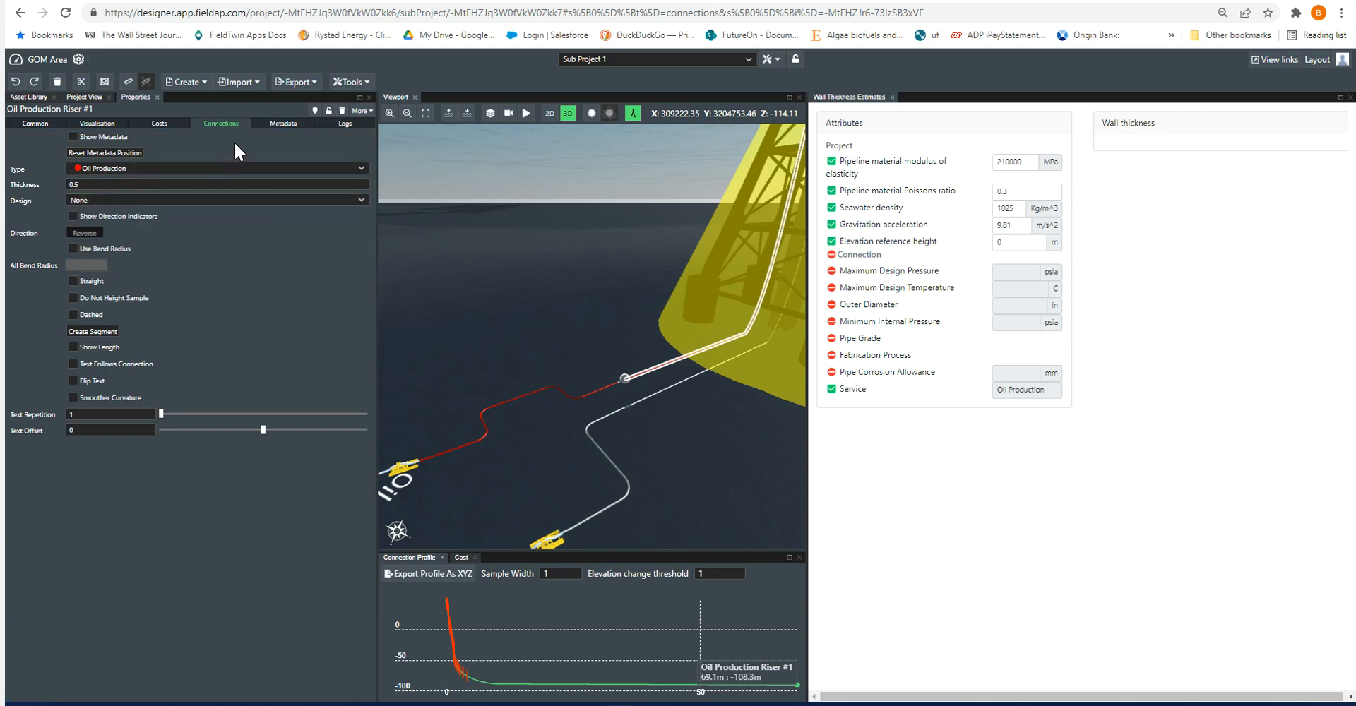
click(282, 124)
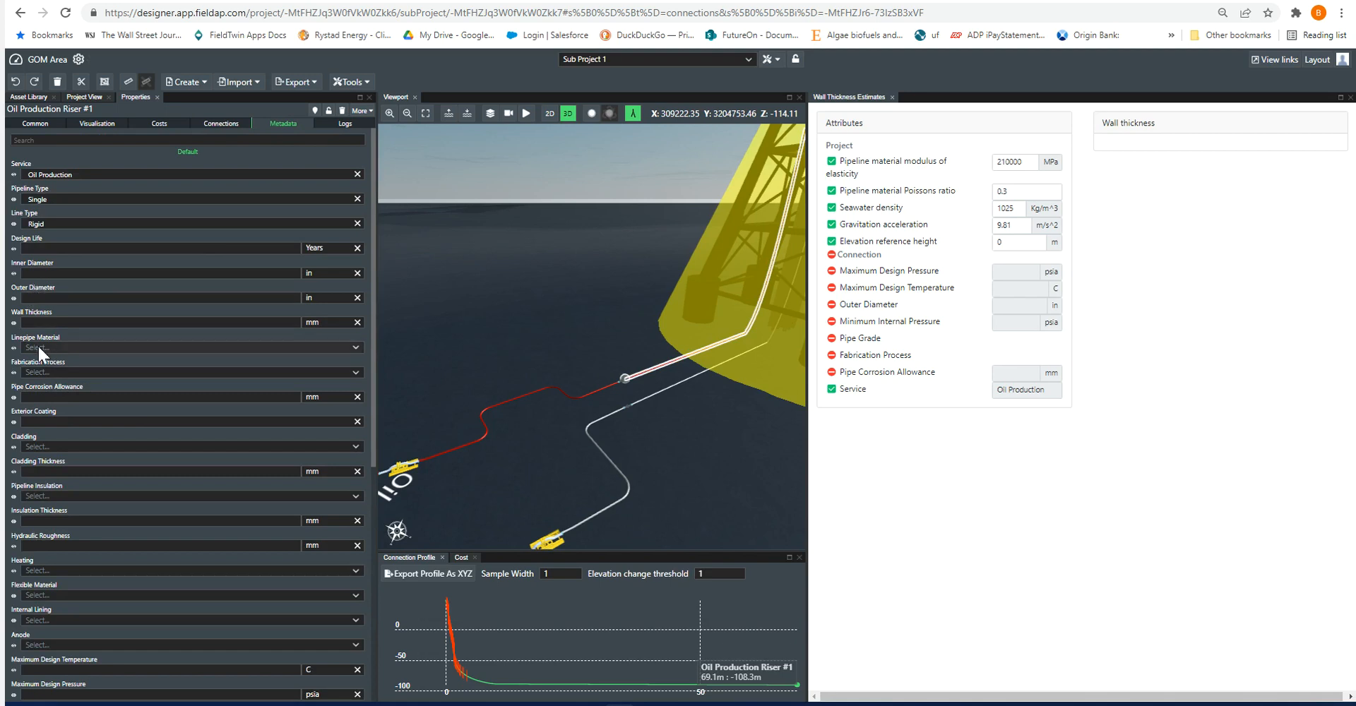
Step: Set the riser's Fabrication Process to Seamless and its Pipe Grade to X65
click(42, 370)
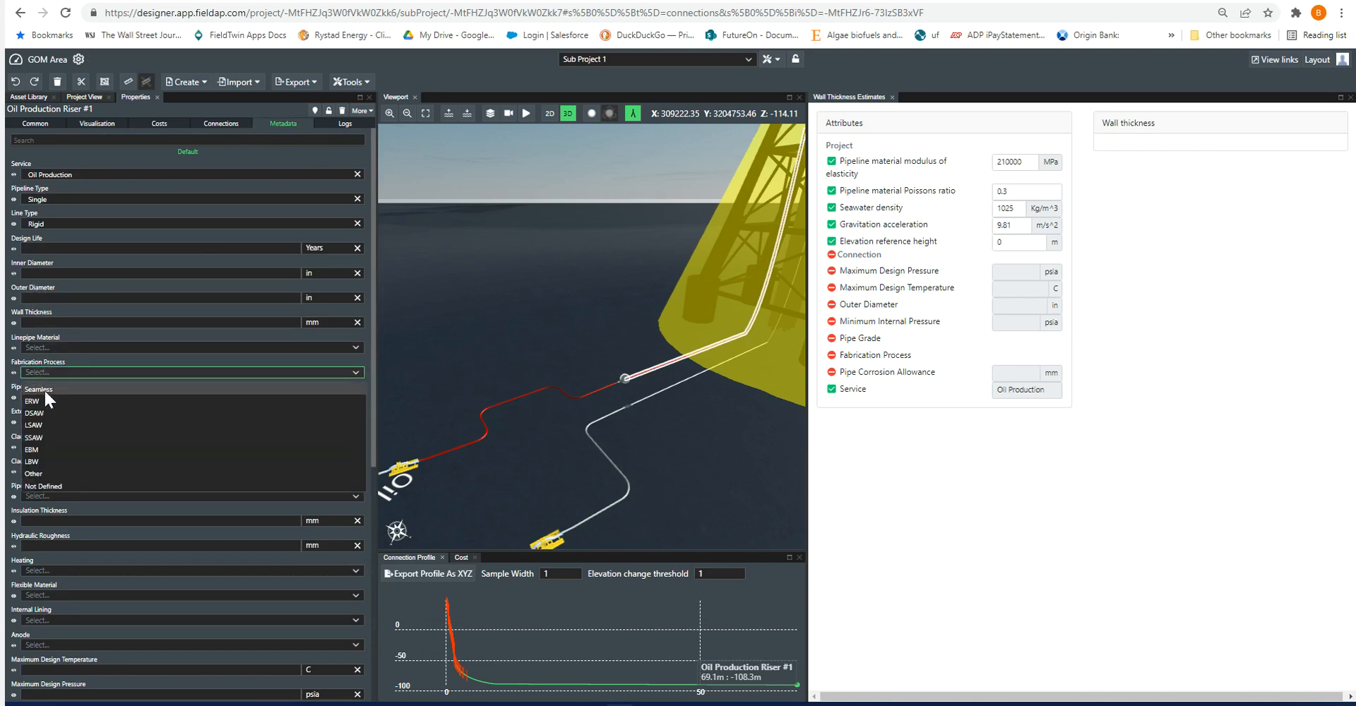
click(44, 388)
scroll(47, 403, down, 1)
scroll(48, 420, down, 1)
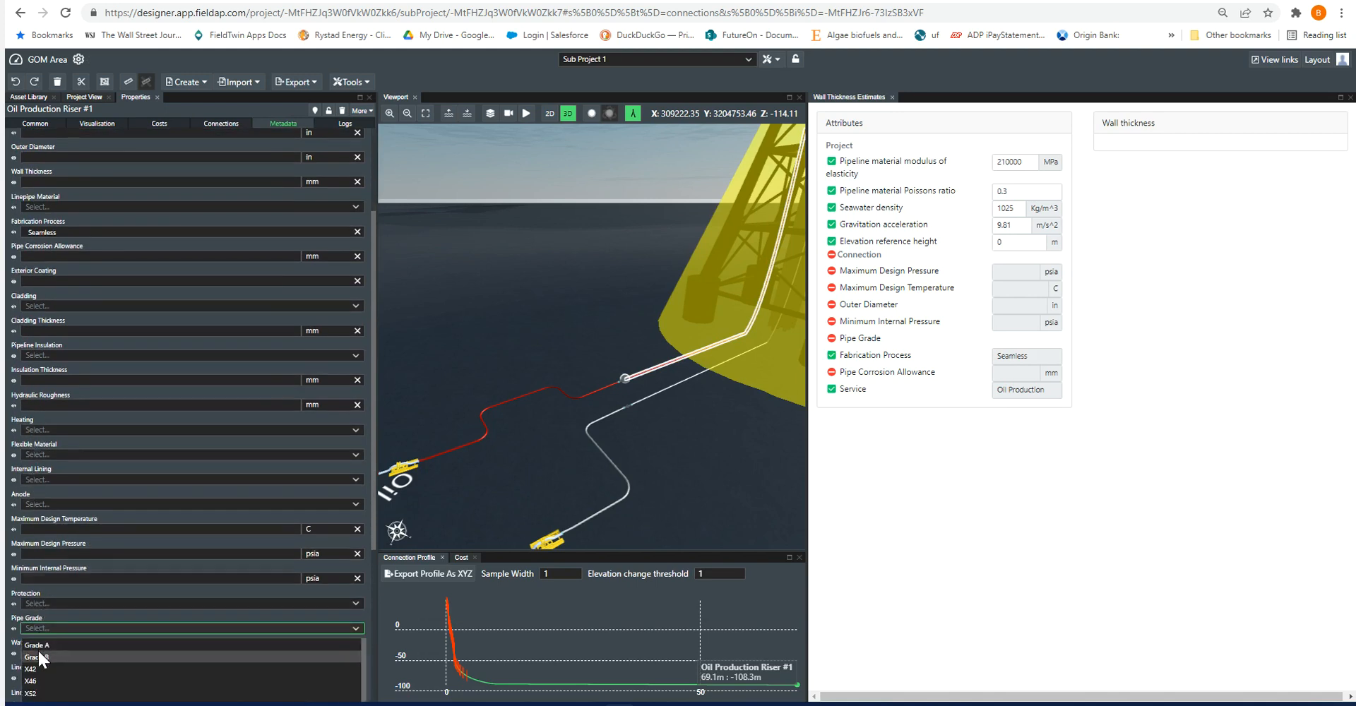
scroll(40, 659, down, 2)
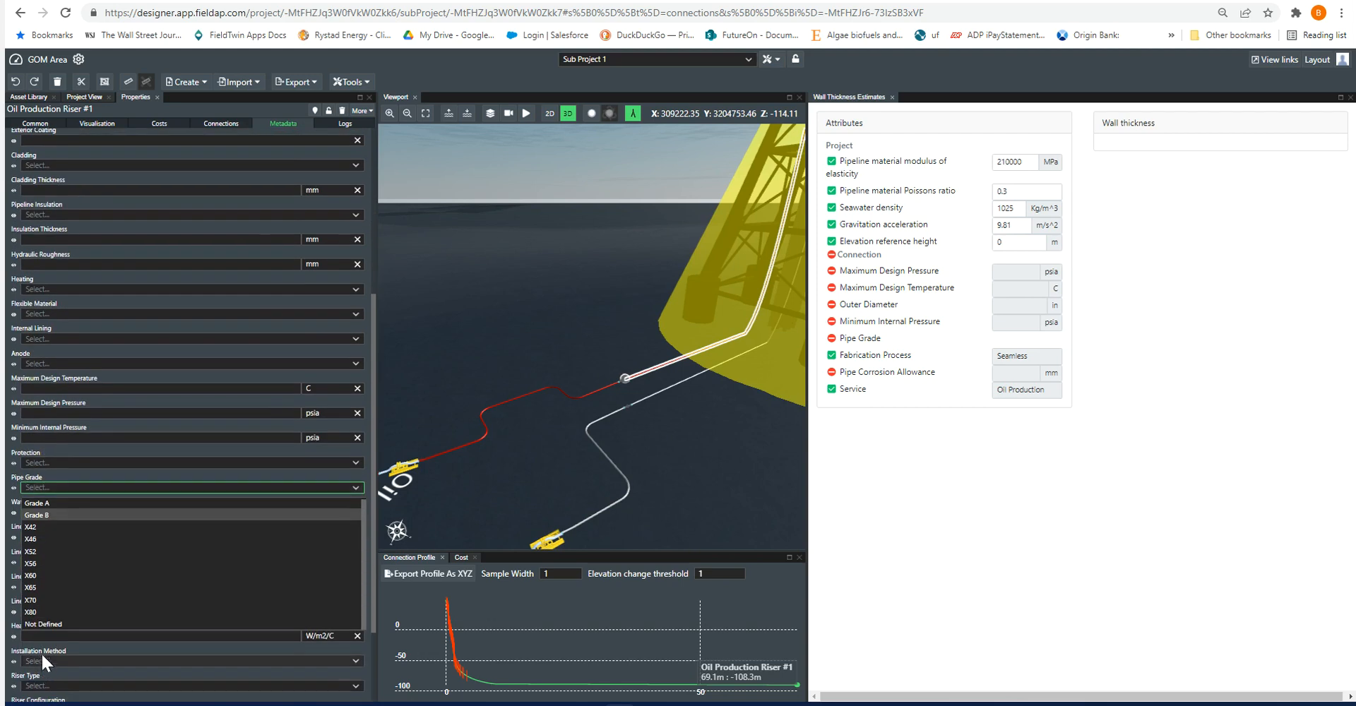
click(38, 587)
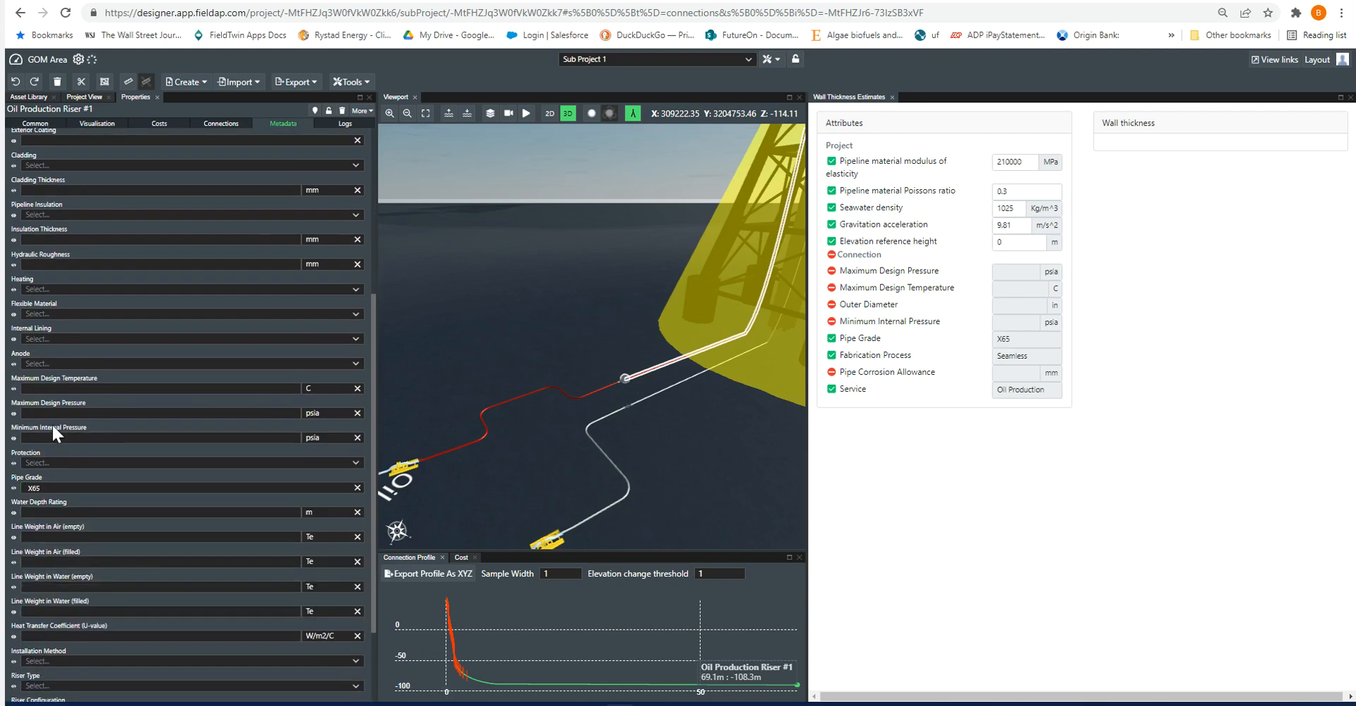
Step: Set the riser's Pipe Corrosion Allowance to 0 mm and its Linepipe Material to CS
scroll(51, 424, up, 3)
scroll(52, 360, up, 1)
click(42, 398)
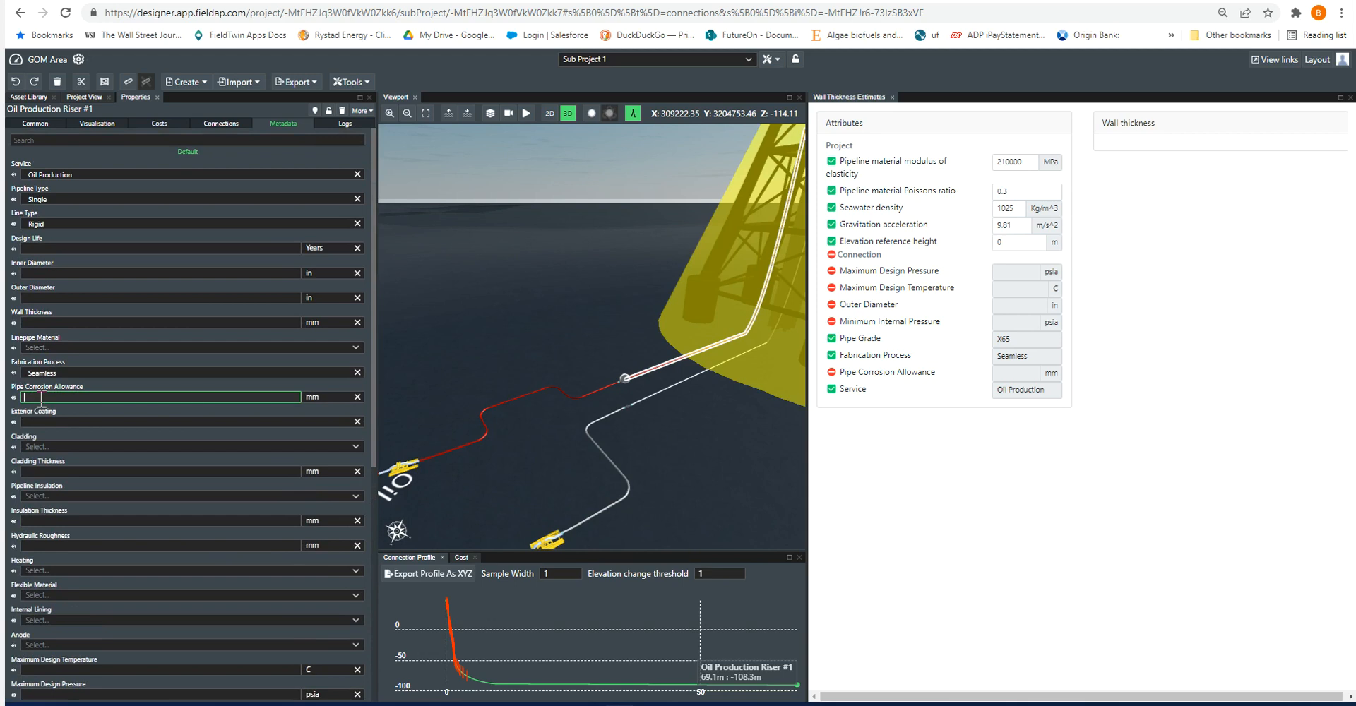
click(53, 345)
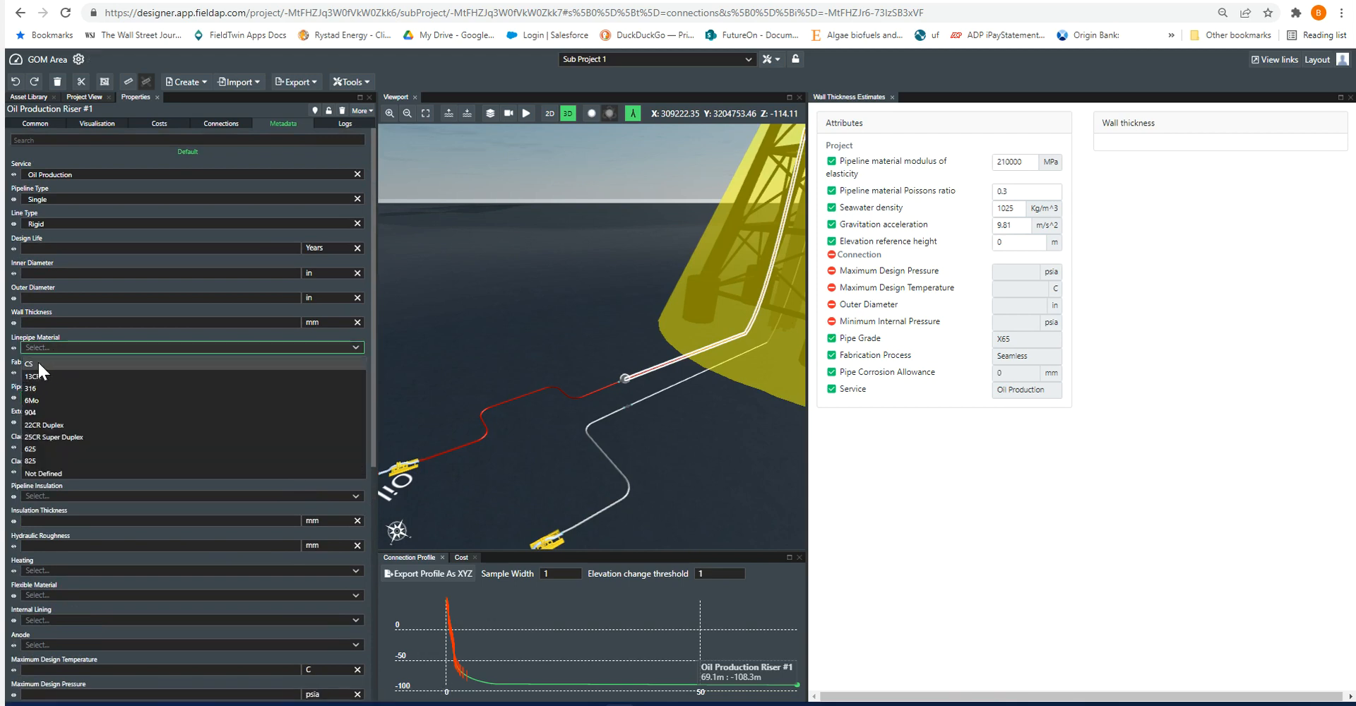
click(33, 363)
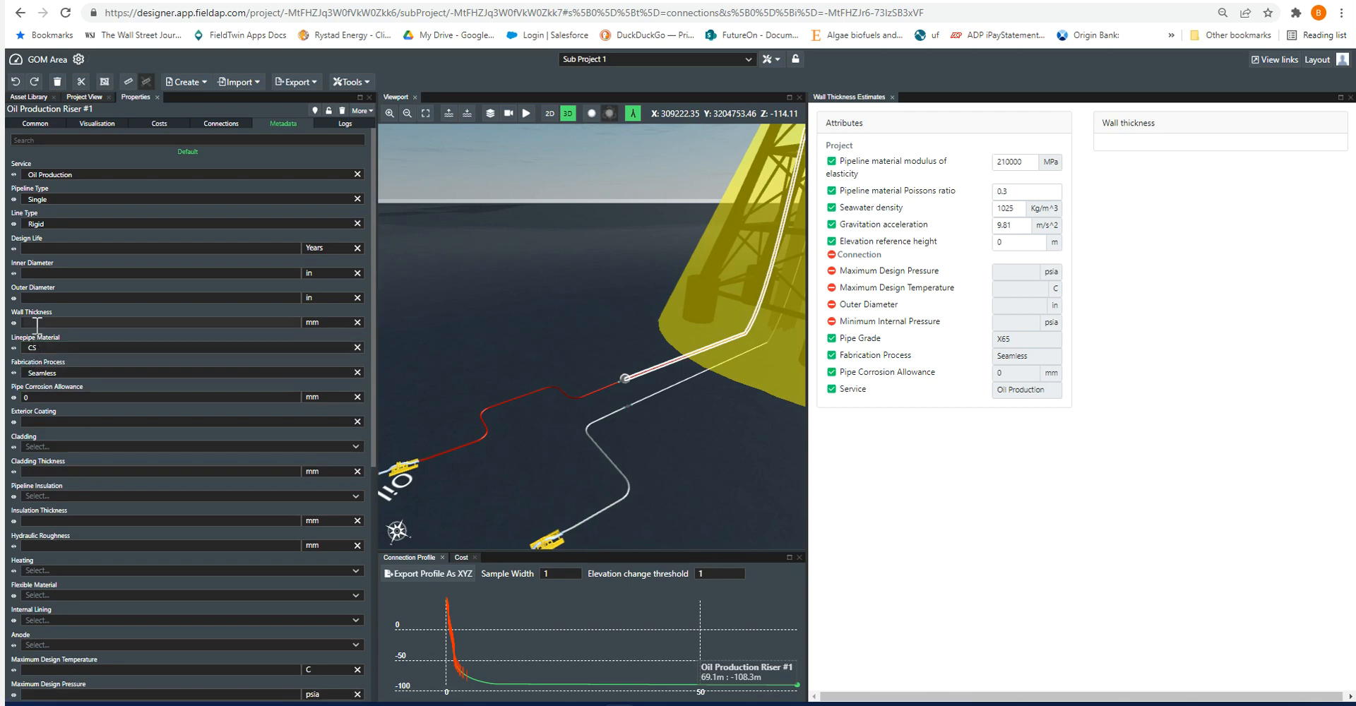
Step: Set the riser's Outer Diameter to 269 and change its unit to mm
click(45, 297)
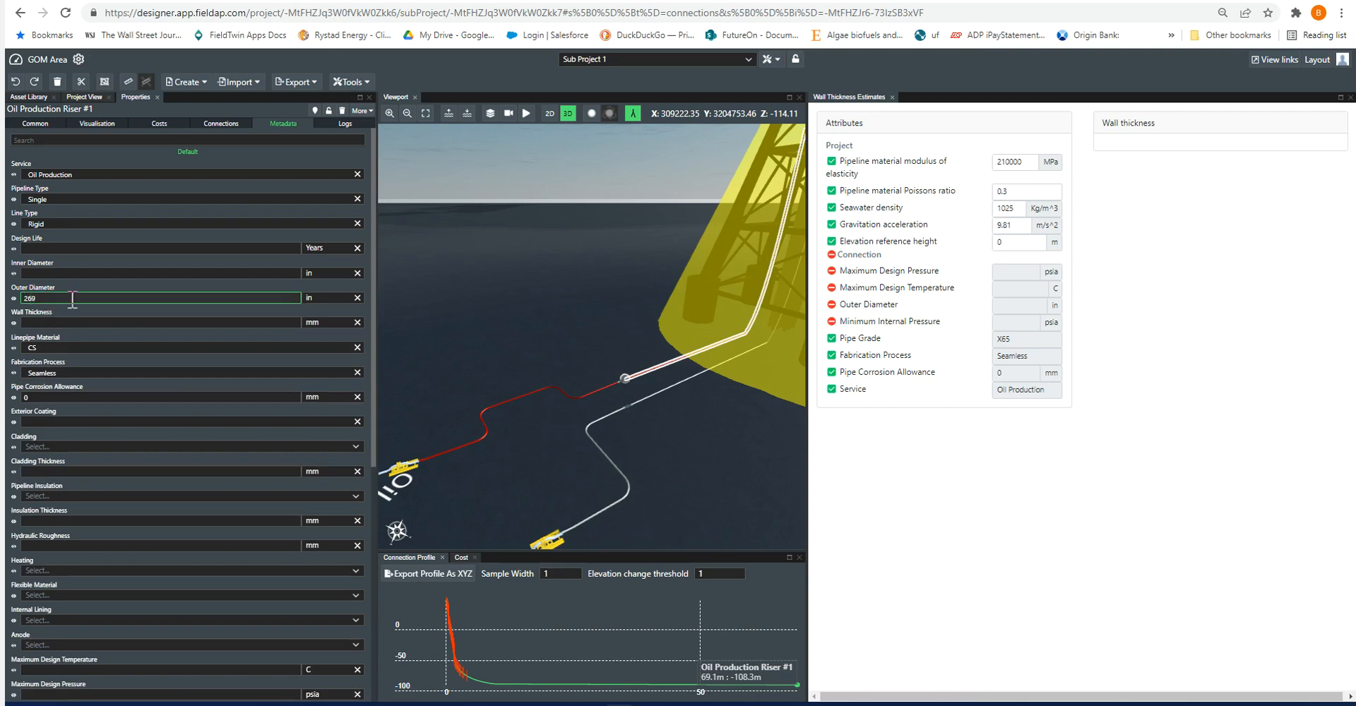
click(232, 307)
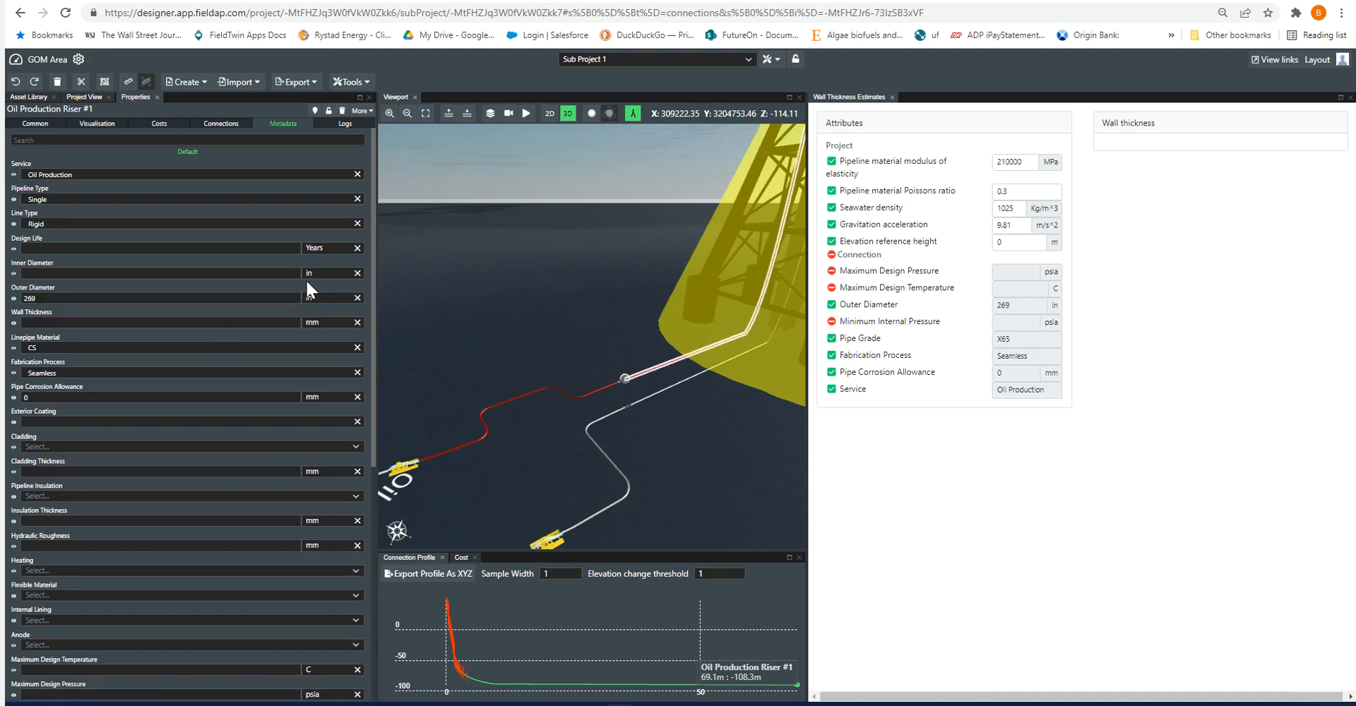
click(308, 273)
click(239, 314)
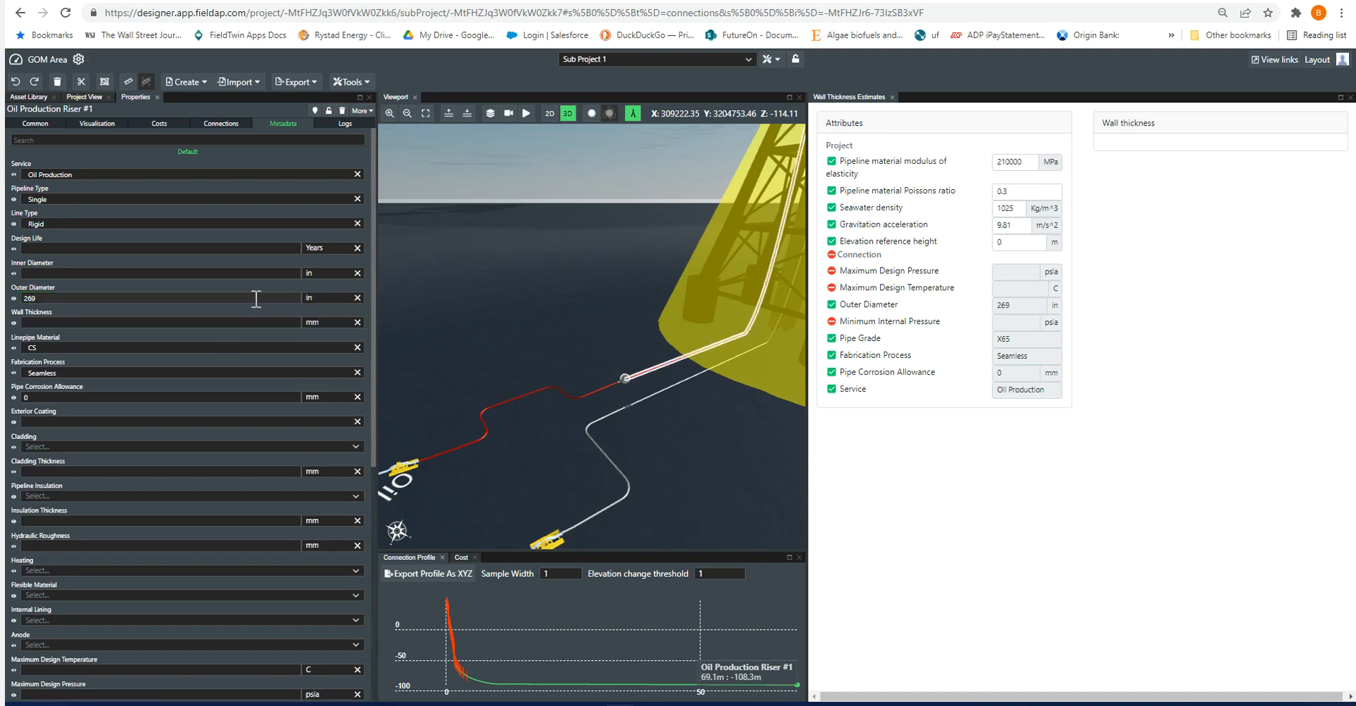
click(319, 297)
click(318, 314)
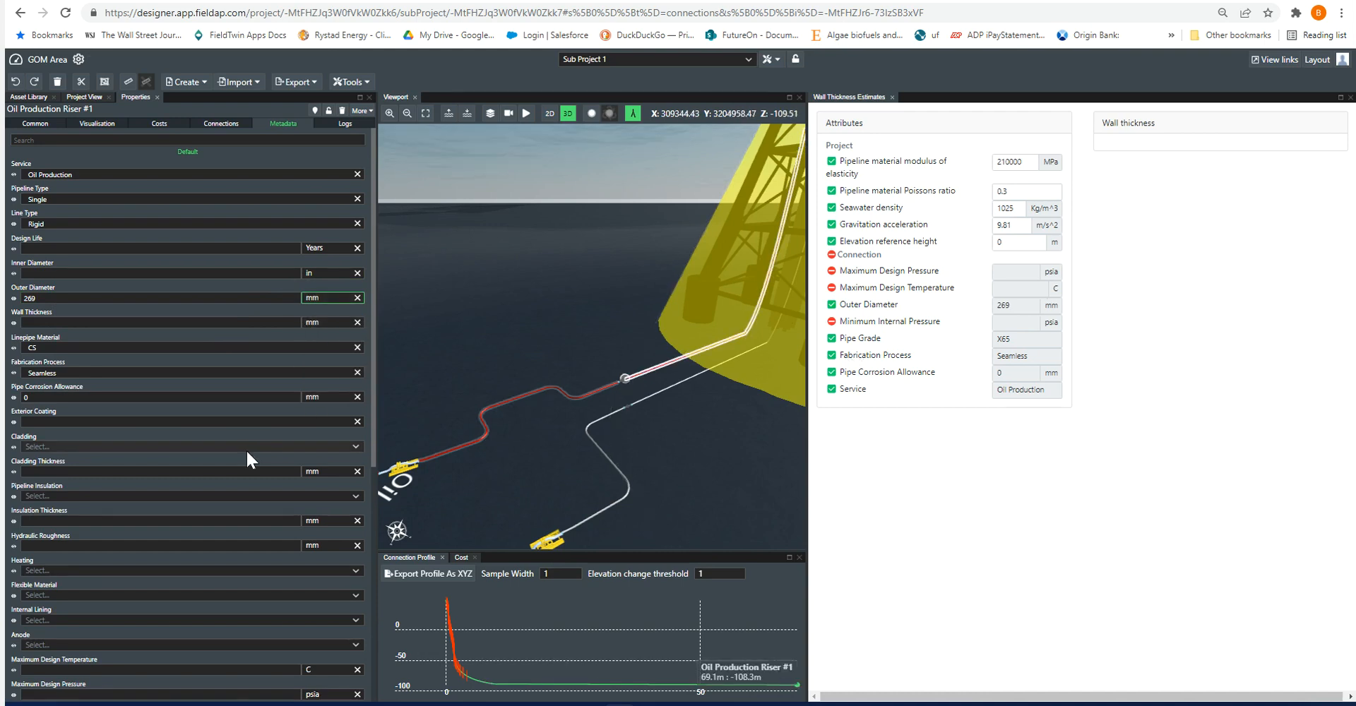
Step: Set the riser's Maximum Design Temperature to 85 °C, Maximum Design Pressure to 15000 psia and Minimum Internal Pressure to 0 psia
scroll(246, 449, down, 2)
click(80, 529)
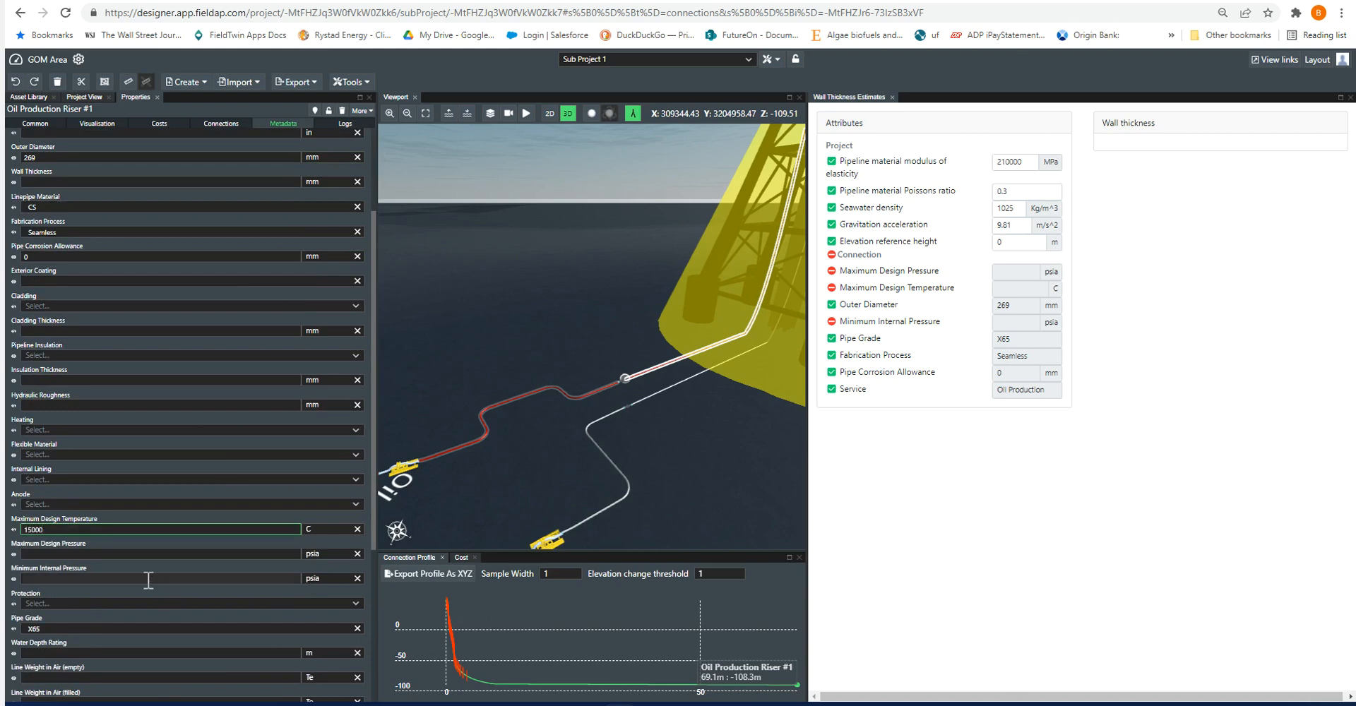
drag(55, 528, 2, 523)
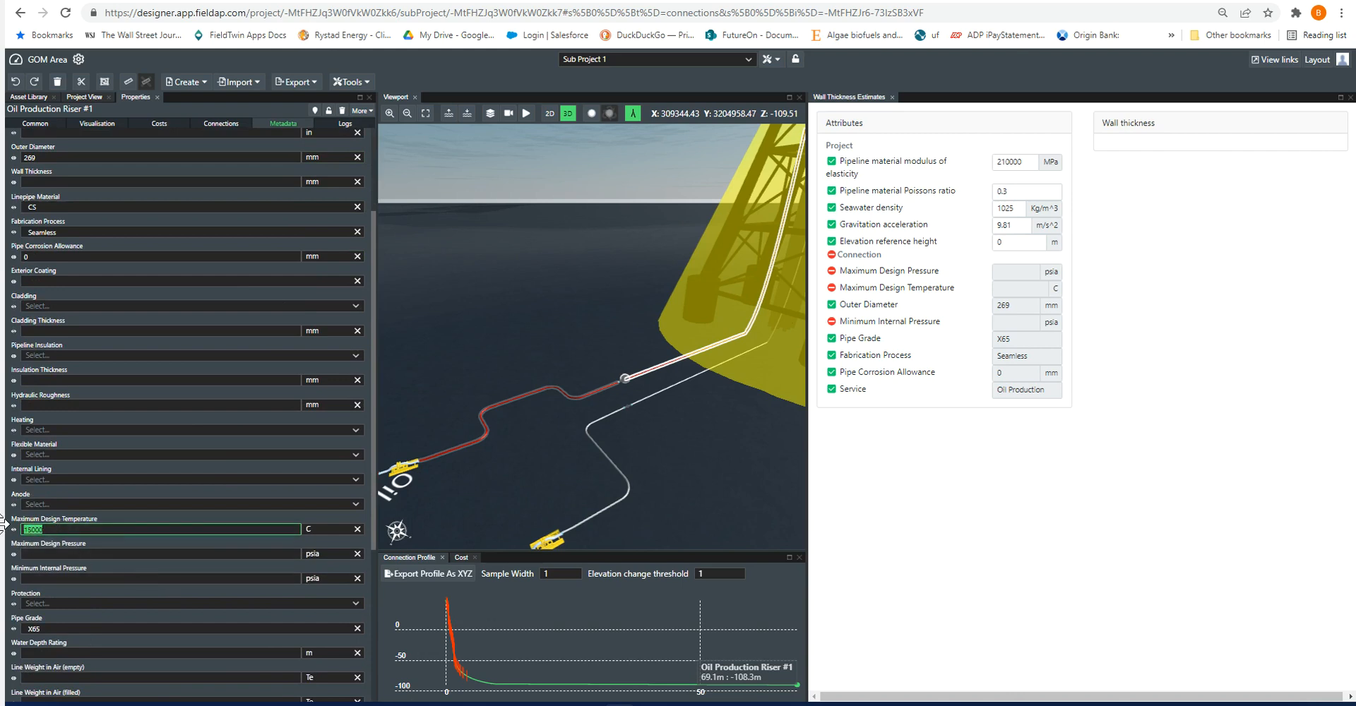
text(85)
click(39, 554)
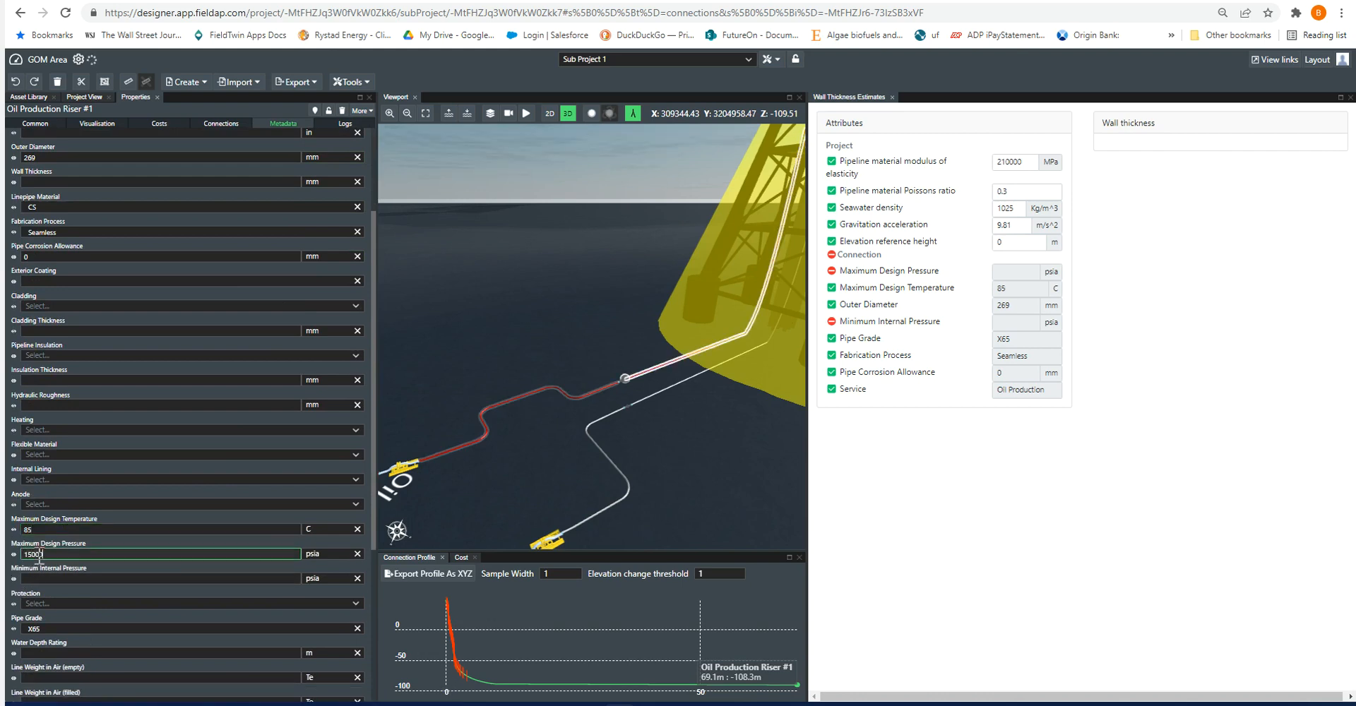
click(78, 579)
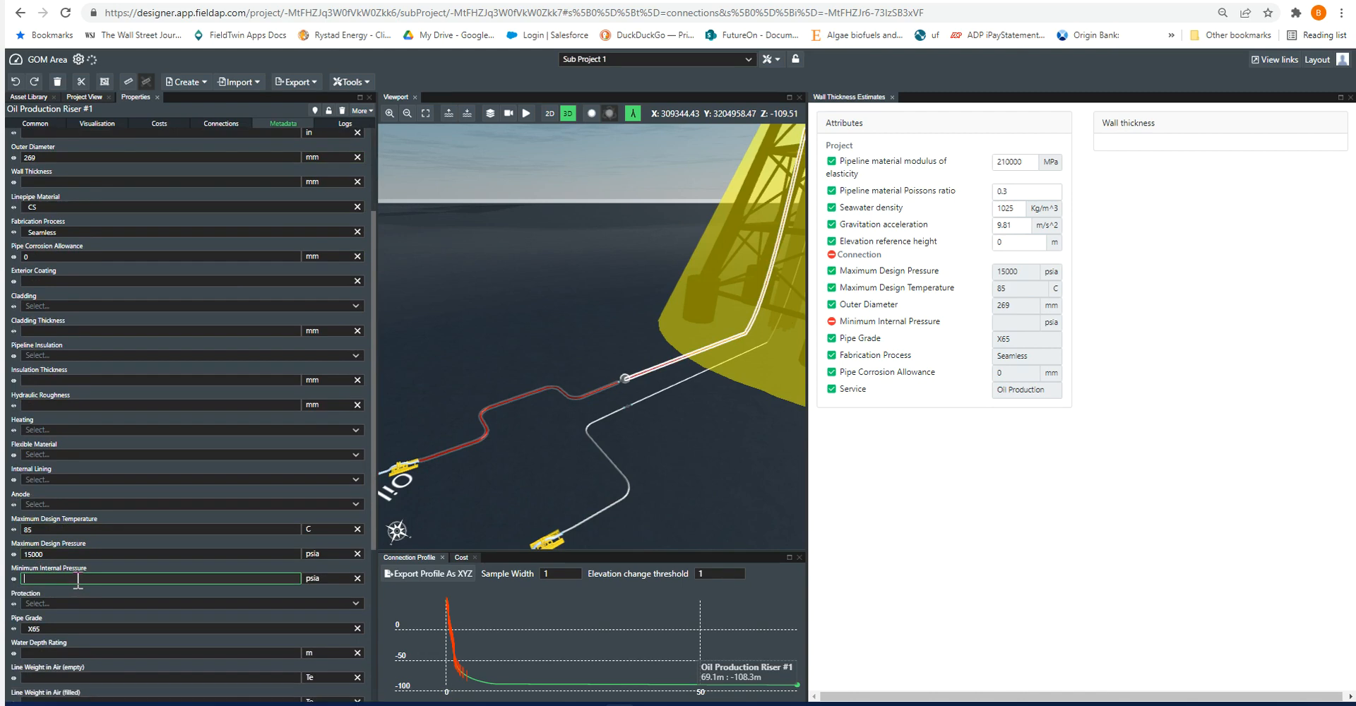
text(0)
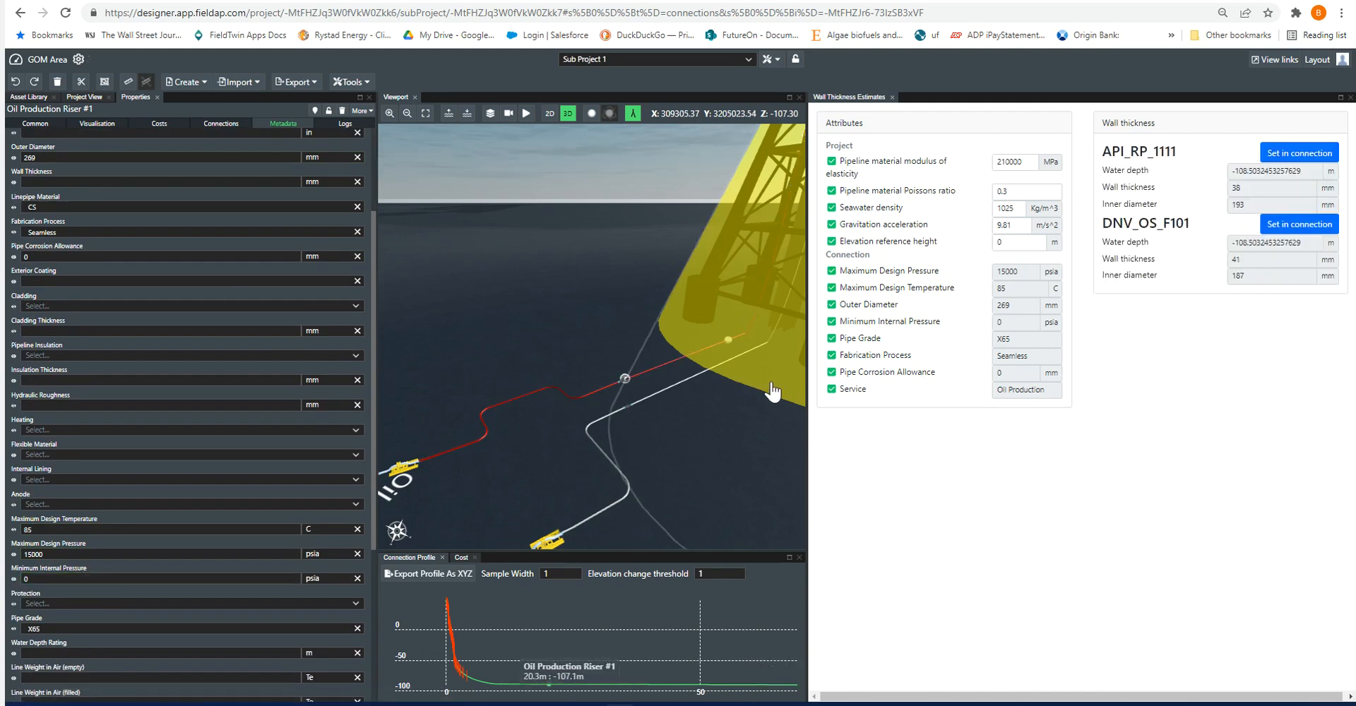
Step: Widen the 3D view and examine the riser's route from the seabed up to the platform
drag(802, 383, 852, 383)
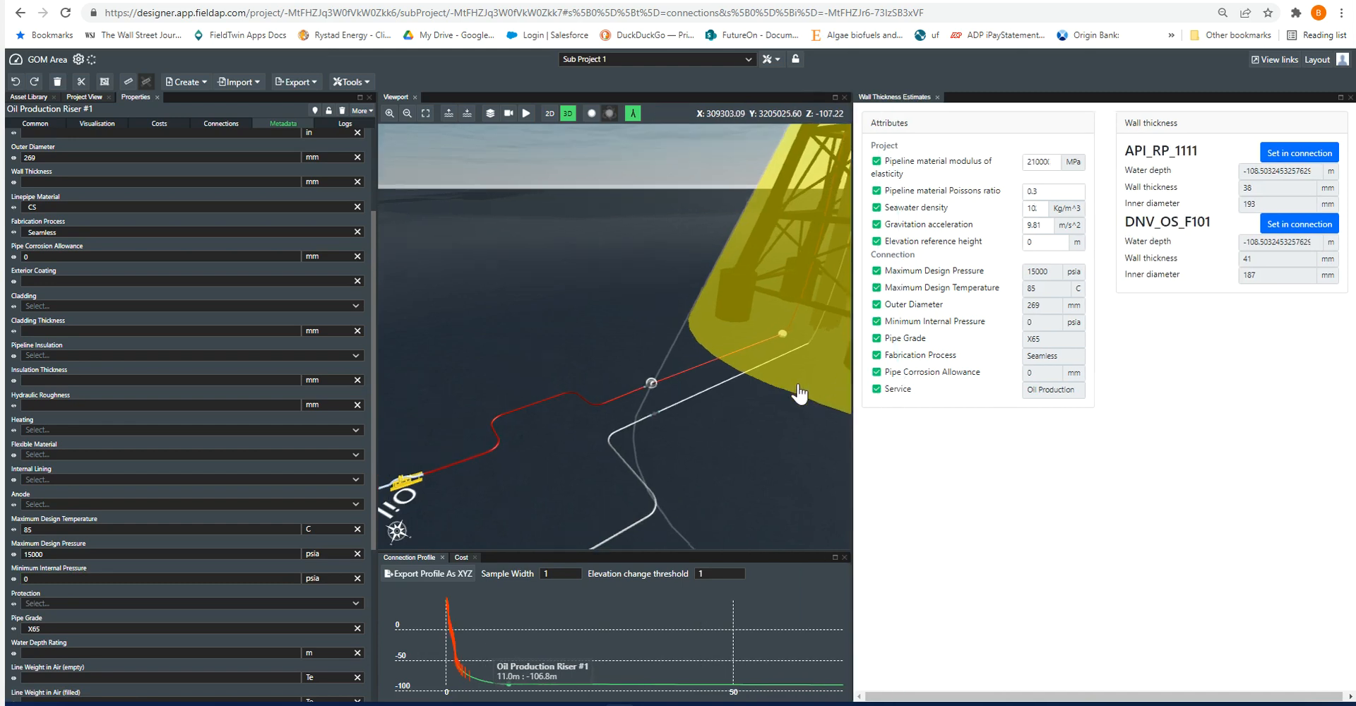
scroll(777, 351, down, 5)
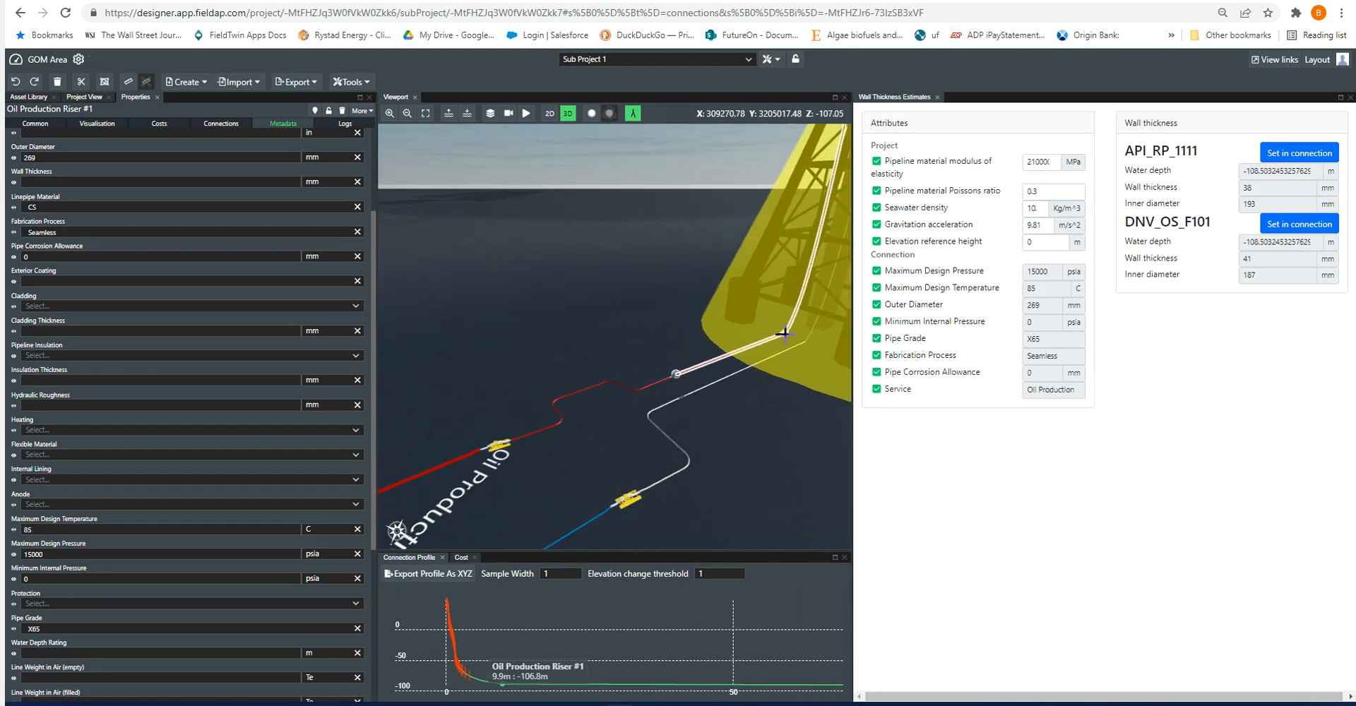
mouse_move(694, 281)
mouse_down()
mouse_move(538, 296)
mouse_move(605, 324)
mouse_move(524, 344)
mouse_move(527, 192)
mouse_up()
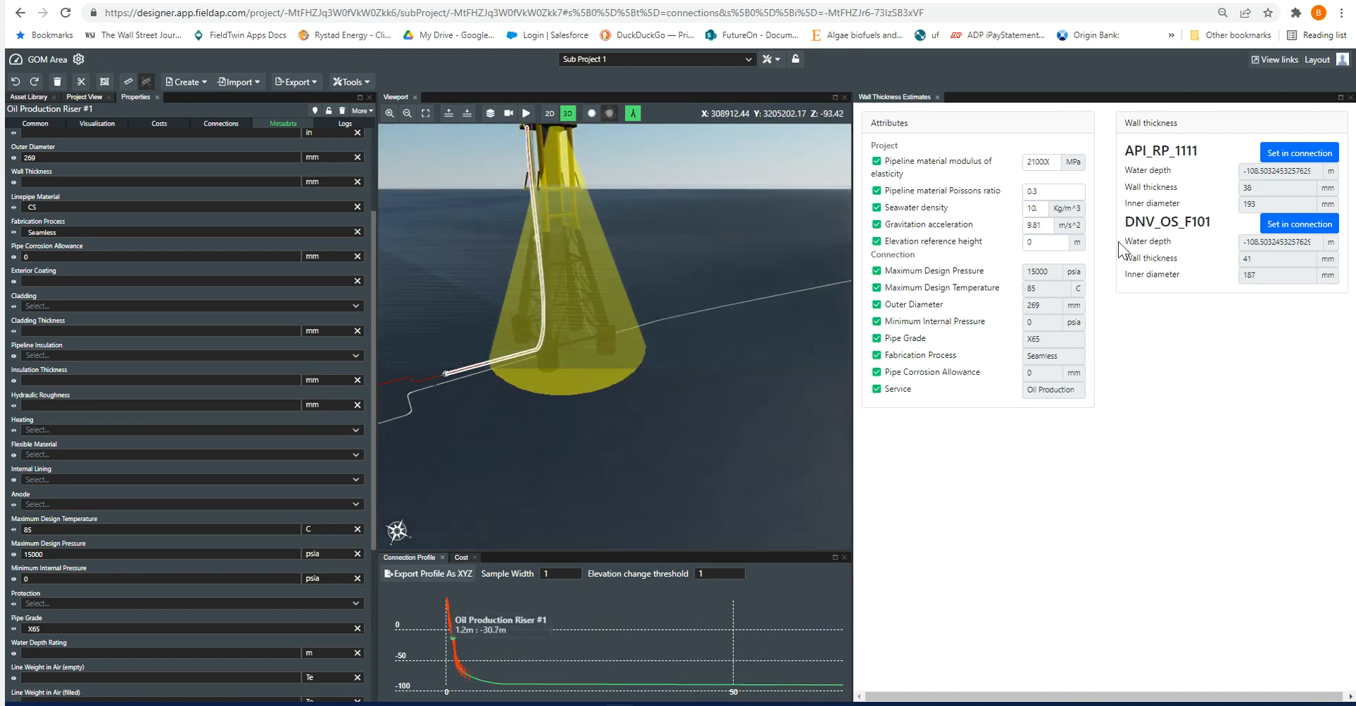
scroll(707, 390, down, 2)
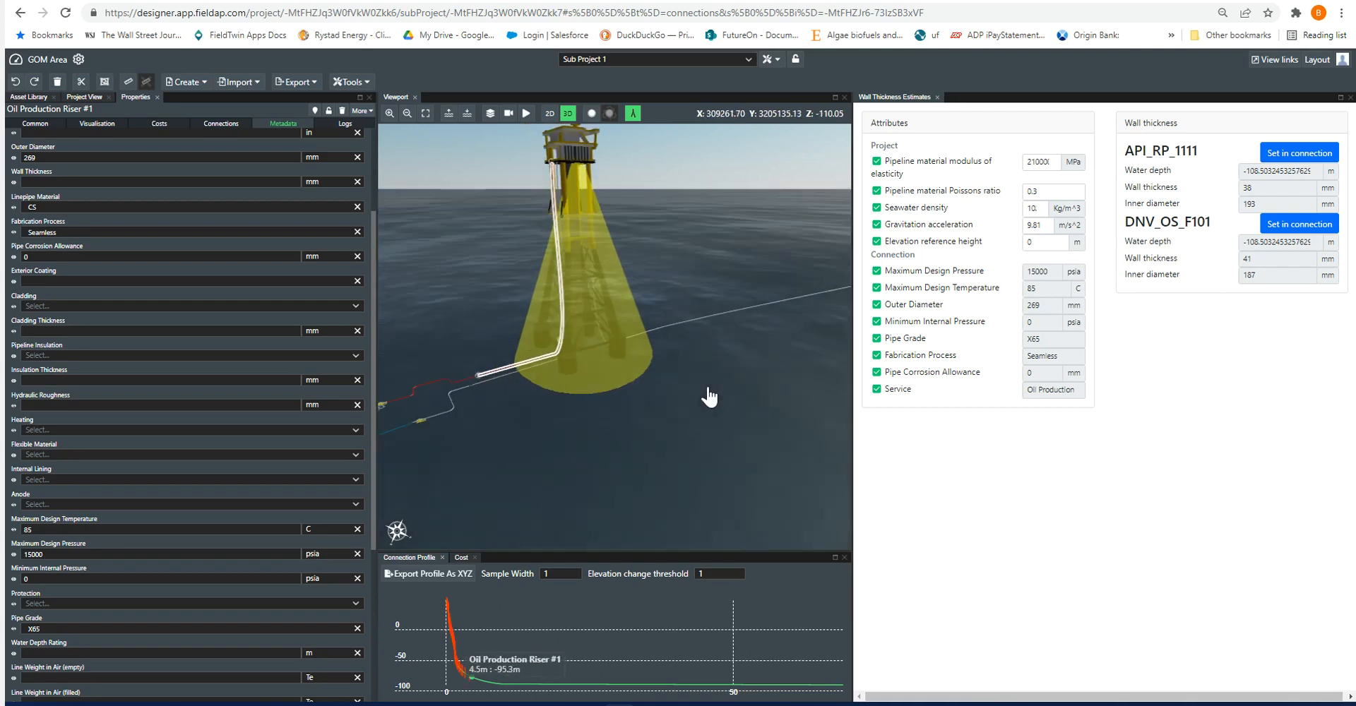
mouse_move(584, 382)
mouse_down()
mouse_move(627, 375)
mouse_move(579, 379)
mouse_up()
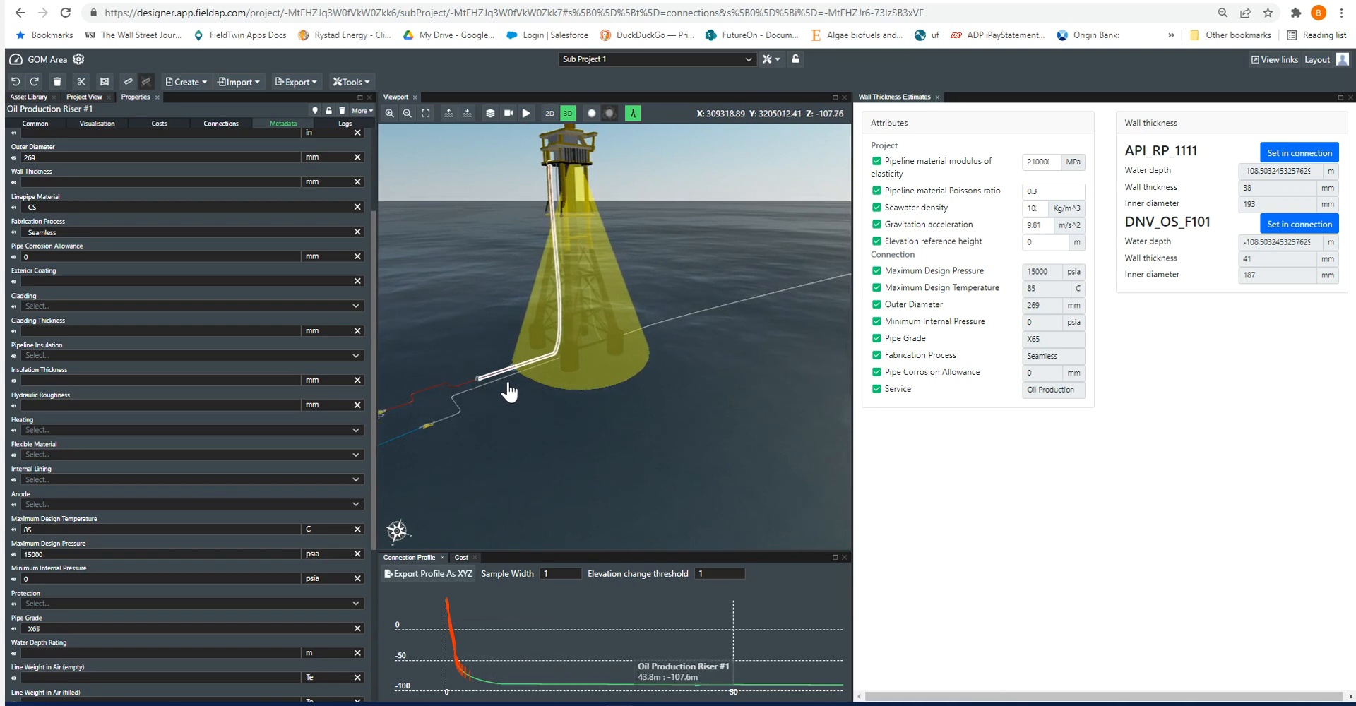
scroll(501, 387, down, 1)
mouse_move(493, 384)
mouse_down()
mouse_move(642, 372)
mouse_move(619, 406)
mouse_move(648, 393)
mouse_move(602, 421)
mouse_up()
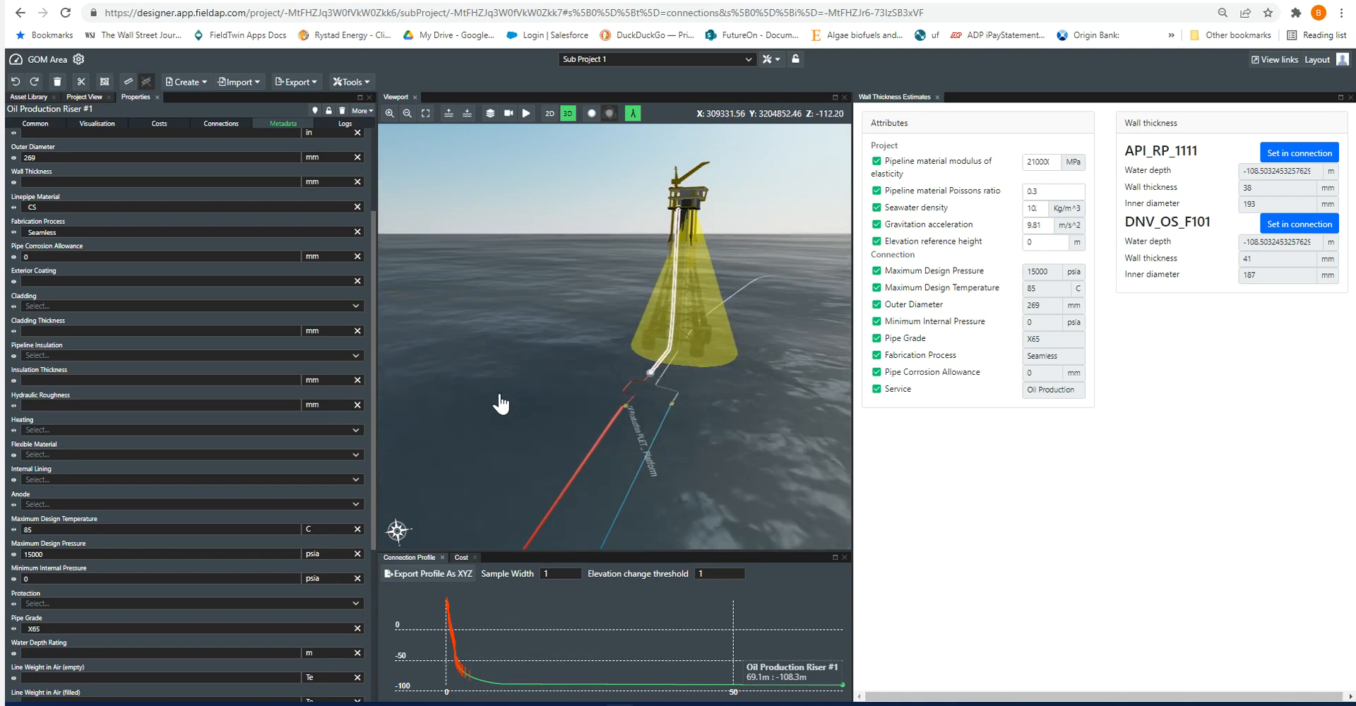
scroll(526, 381, up, 1)
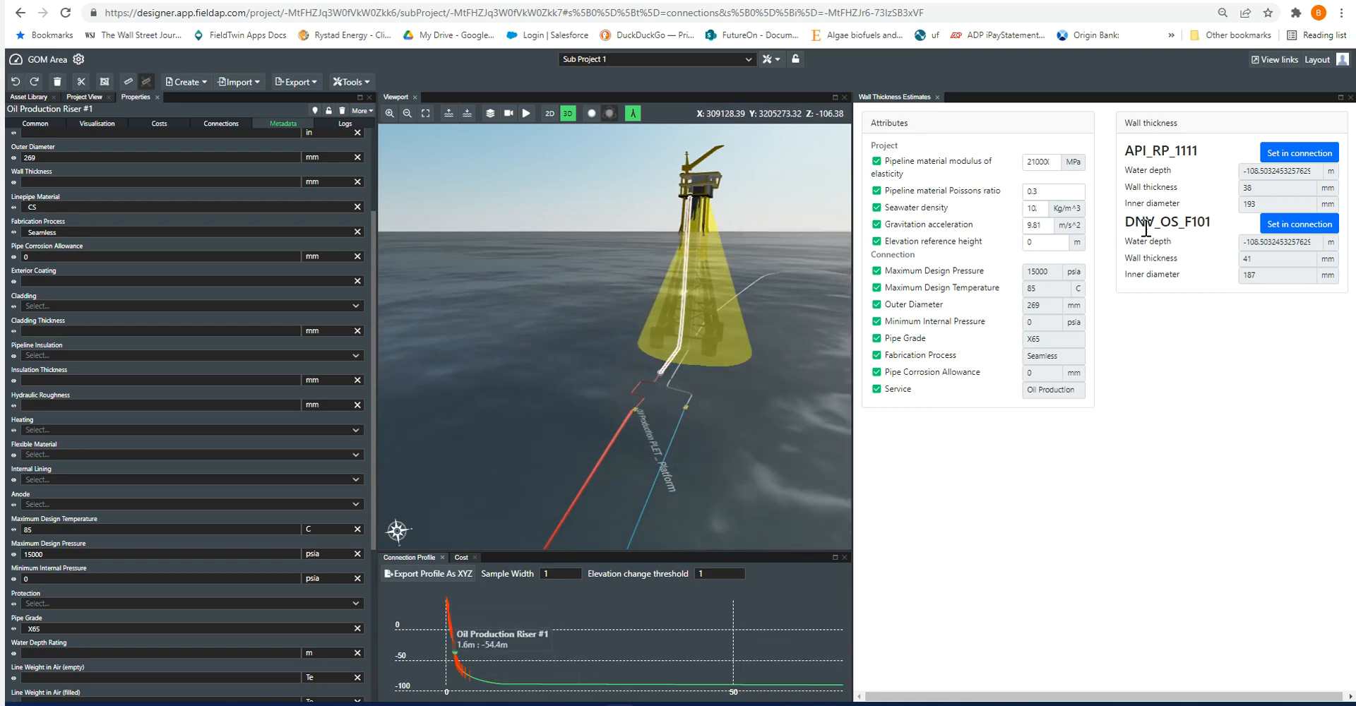
Step: Change the riser's Pipe Corrosion Allowance to 4 mm and clear the riser's selection
scroll(61, 336, up, 2)
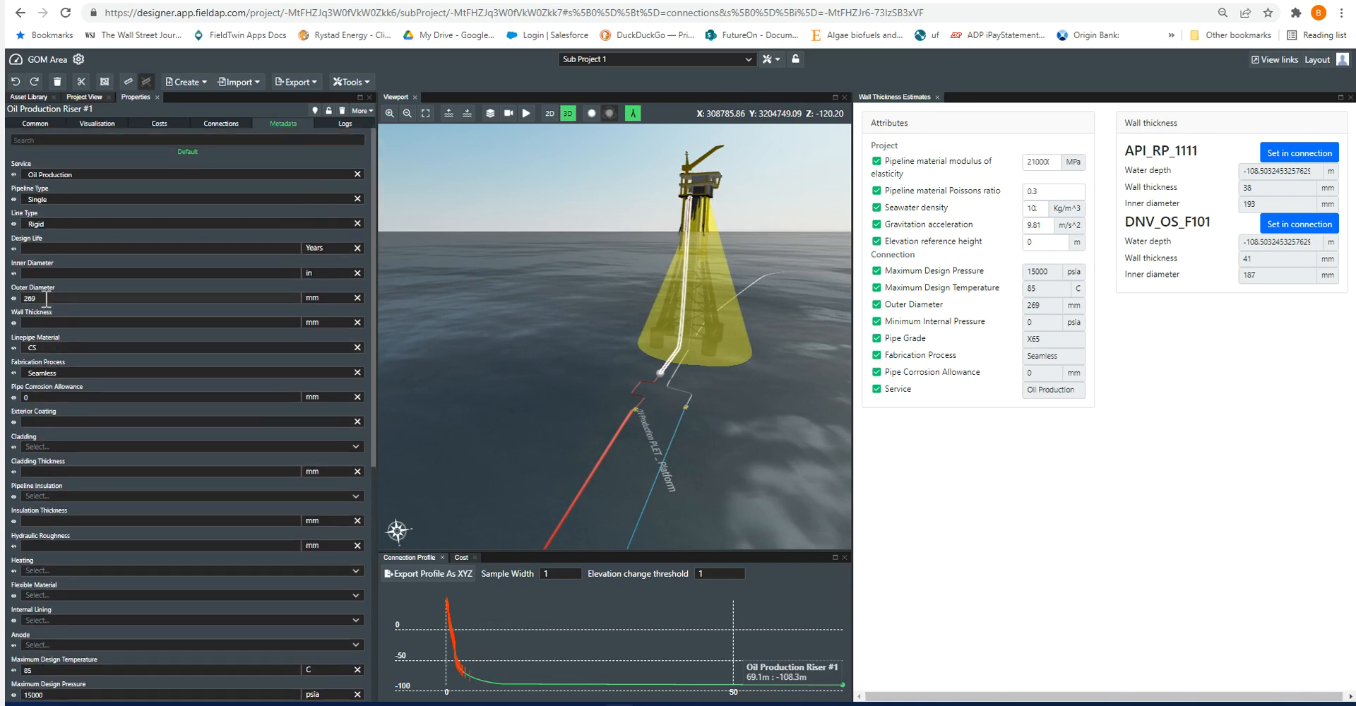
click(25, 396)
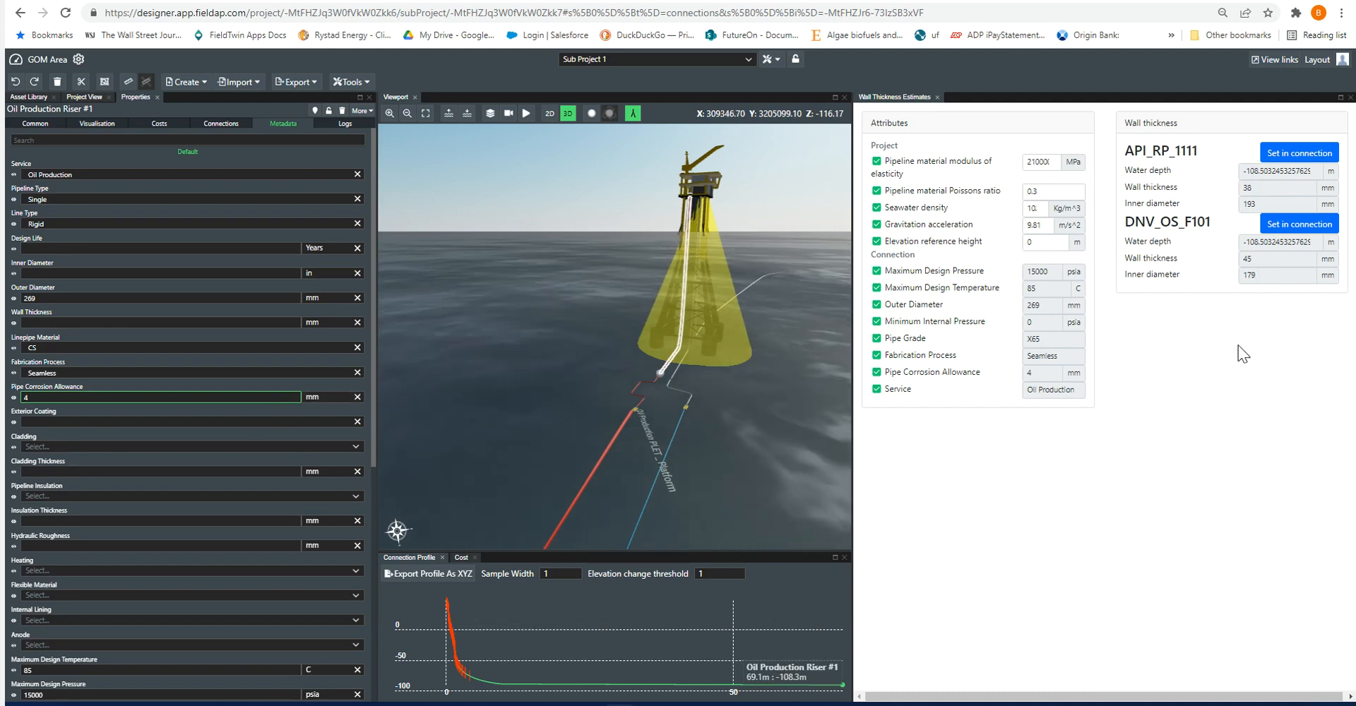
click(1167, 450)
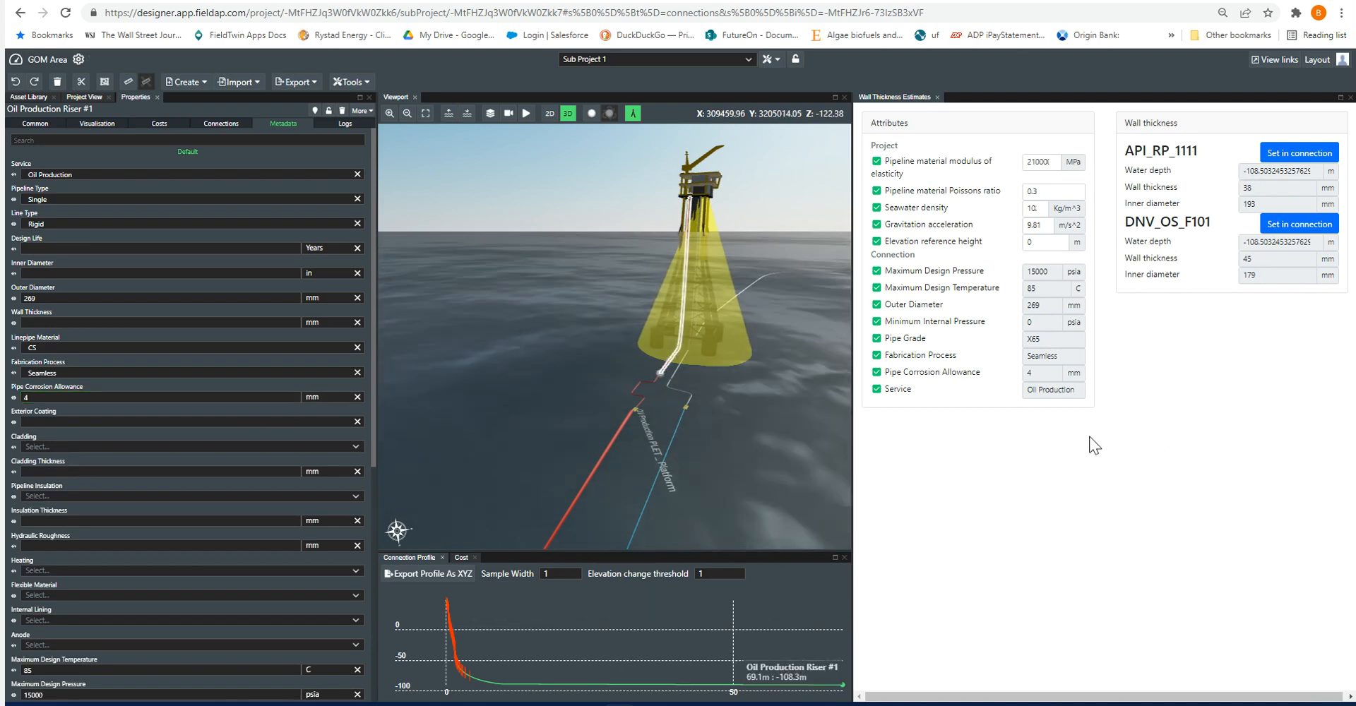
drag(848, 446, 729, 470)
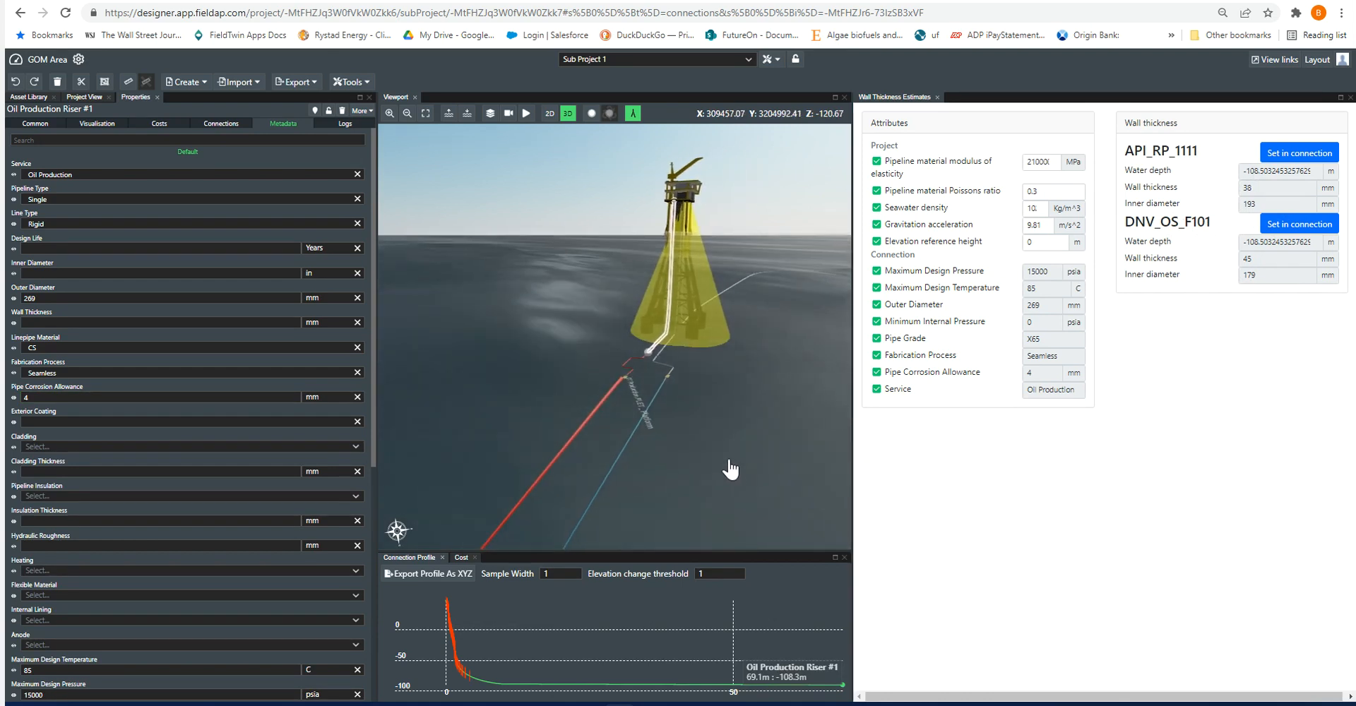
click(713, 466)
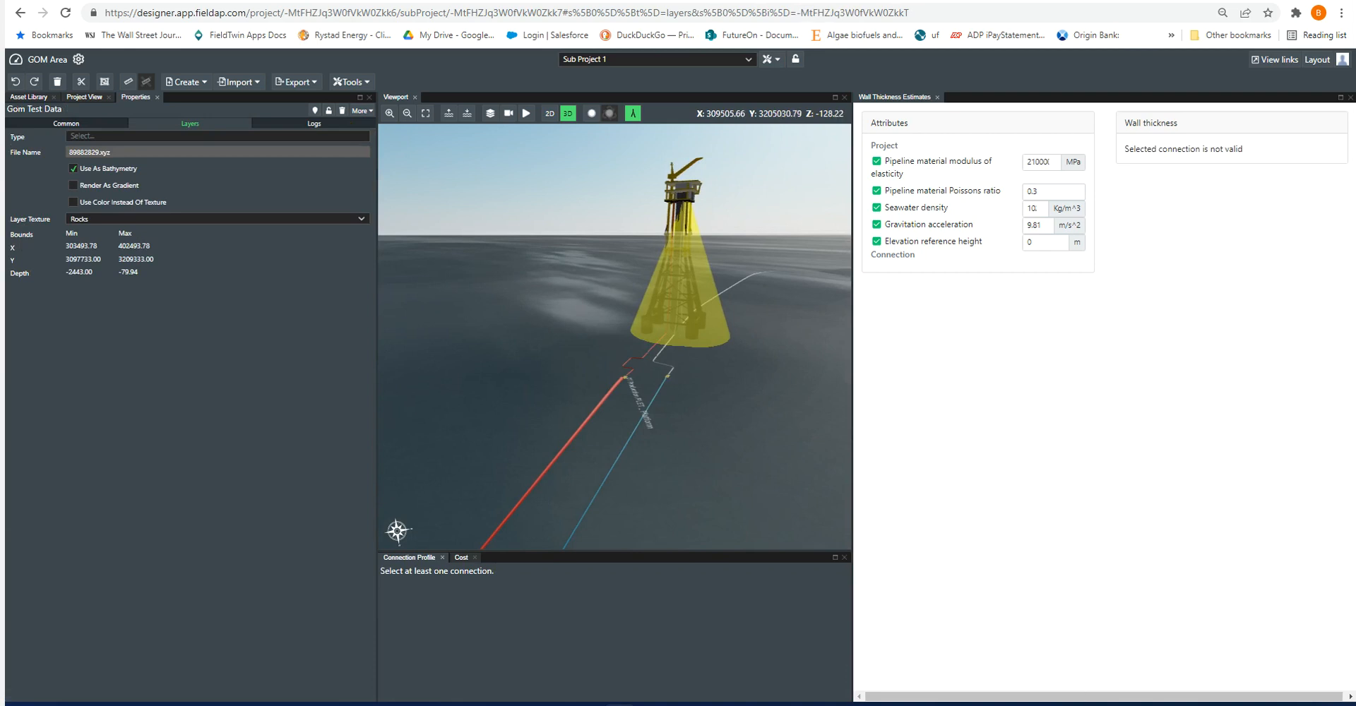